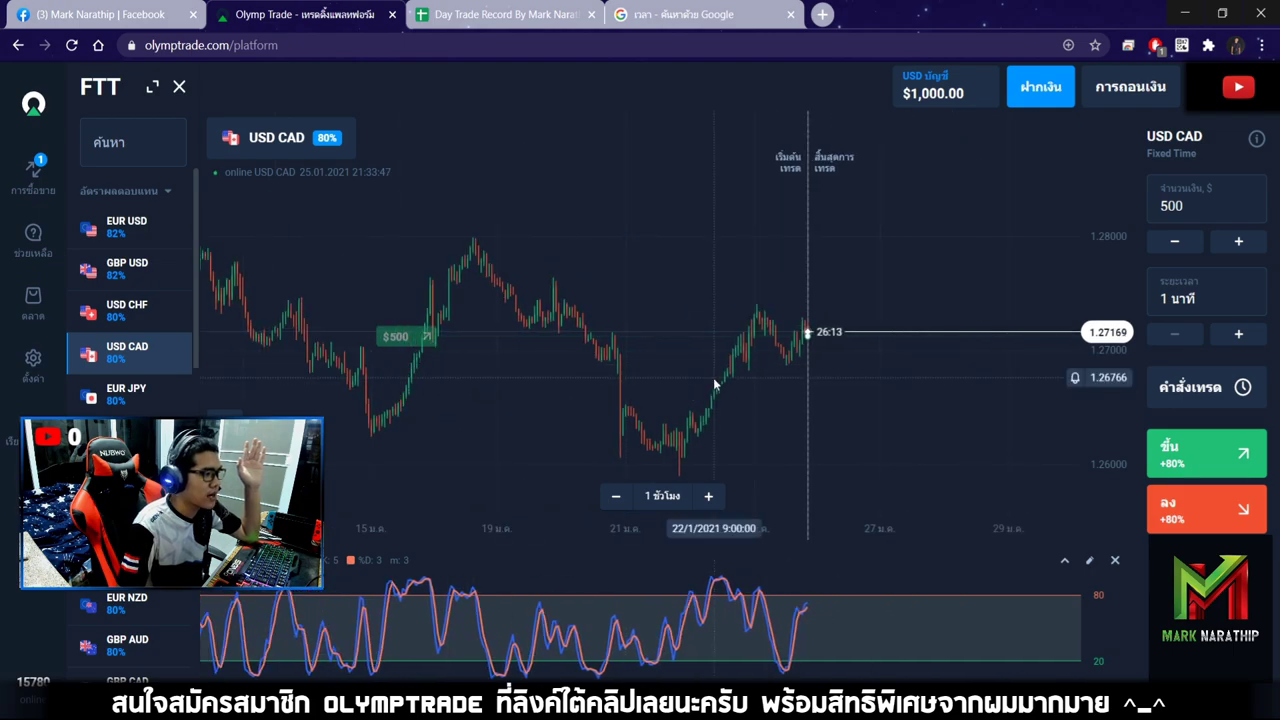
Step: Change the USD CAD chart's timeframe to 1 minute and look over the most recent candles
scroll(857, 305, "up", 3)
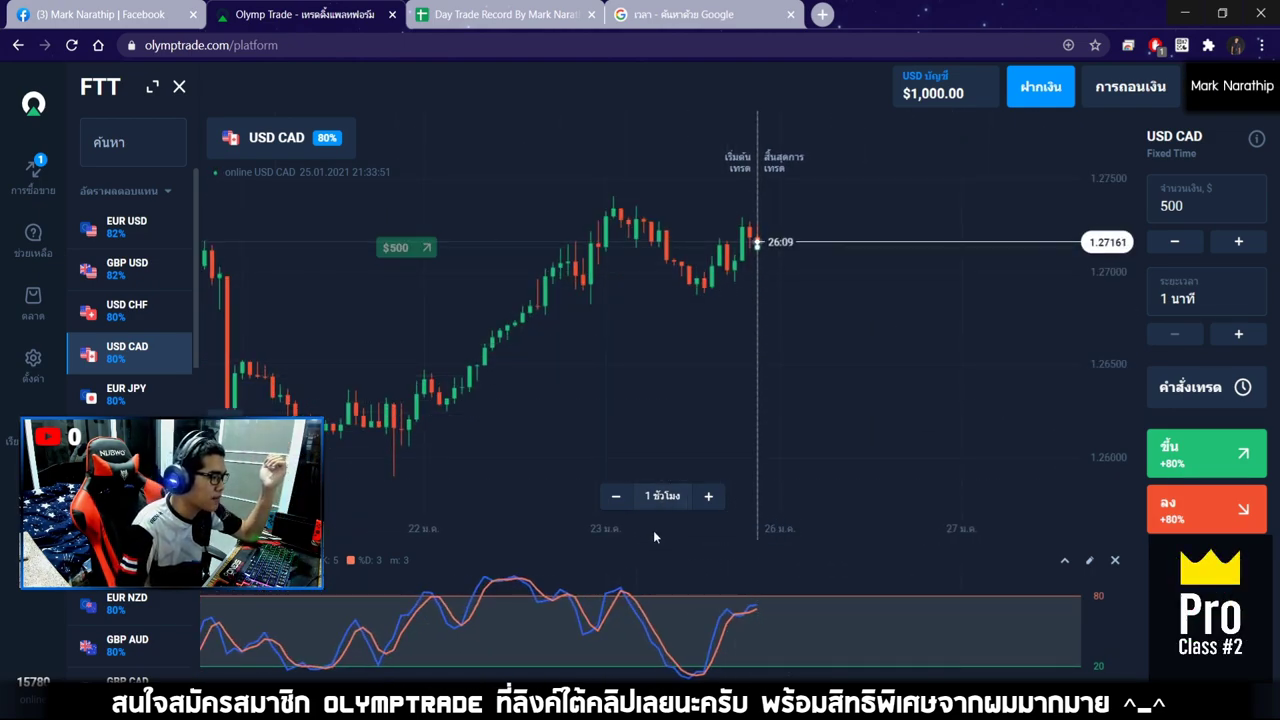
left_click(662, 496)
scroll(846, 313, "up", 4)
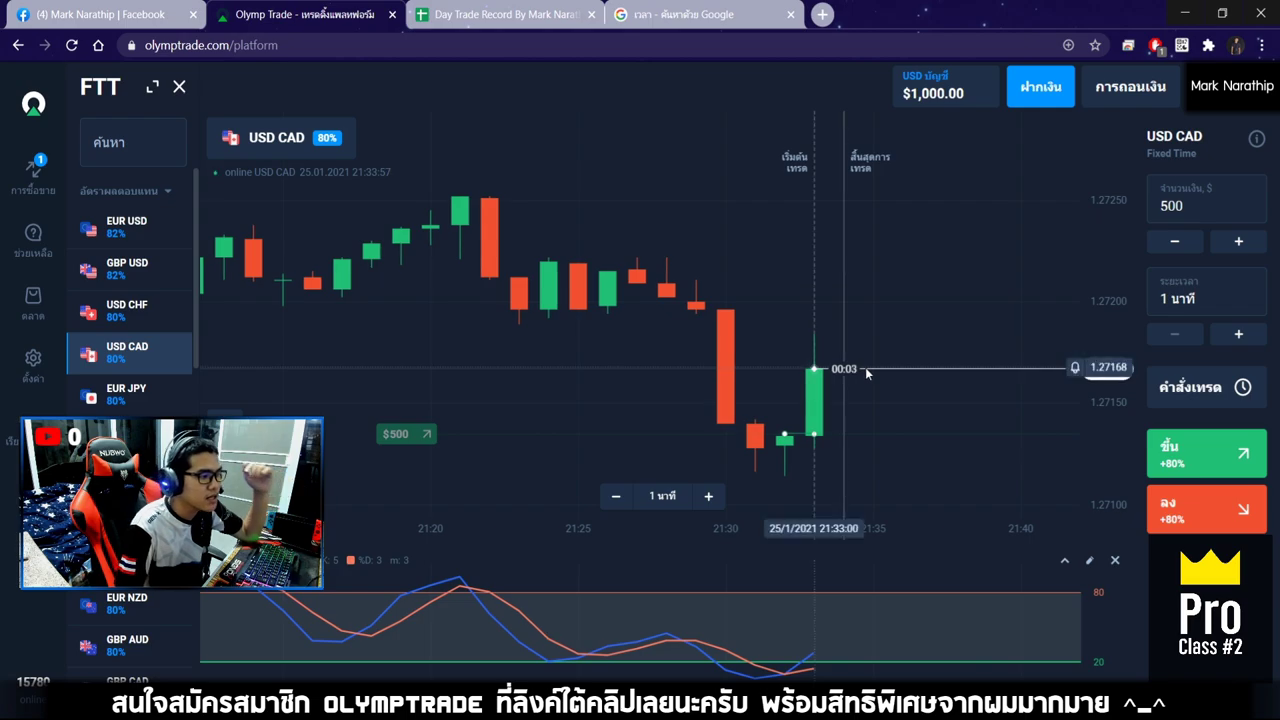
scroll(865, 367, "up", 3)
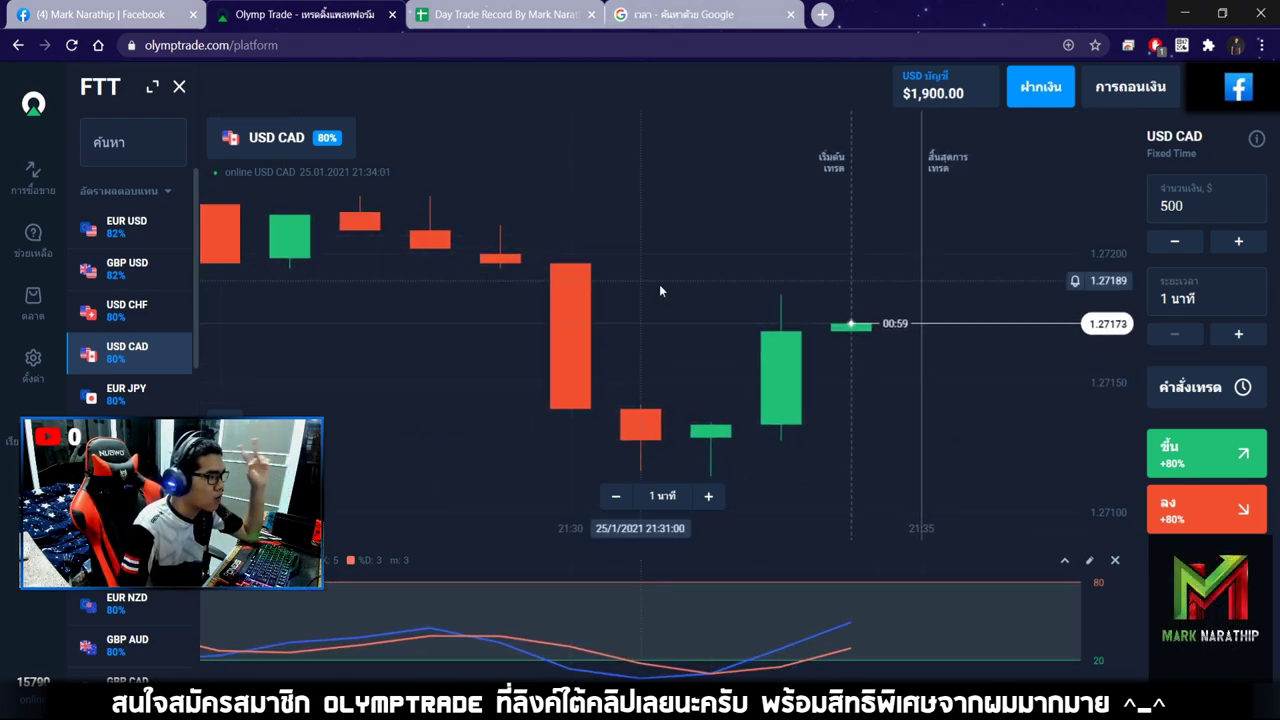
scroll(659, 284, "down", 5)
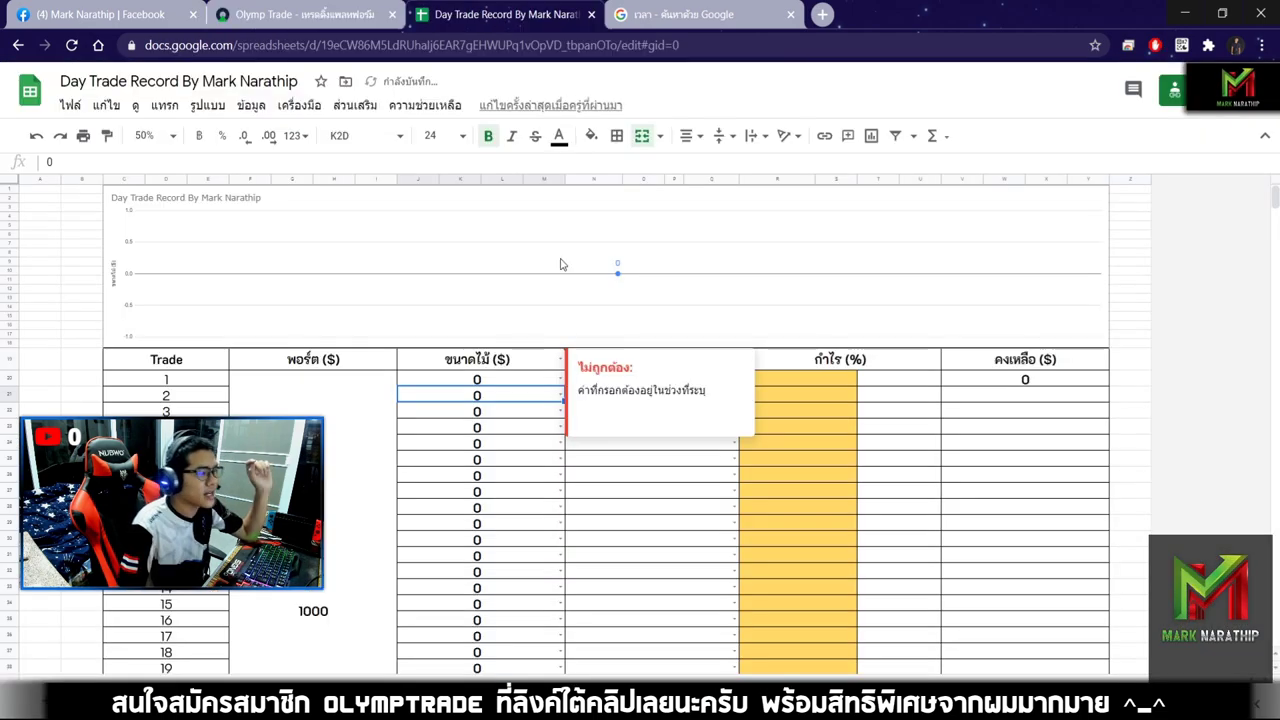
Step: Log trade 1 in the day trade record sheet with a size of 500 and the result ชนะ (win)
left_click(524, 381)
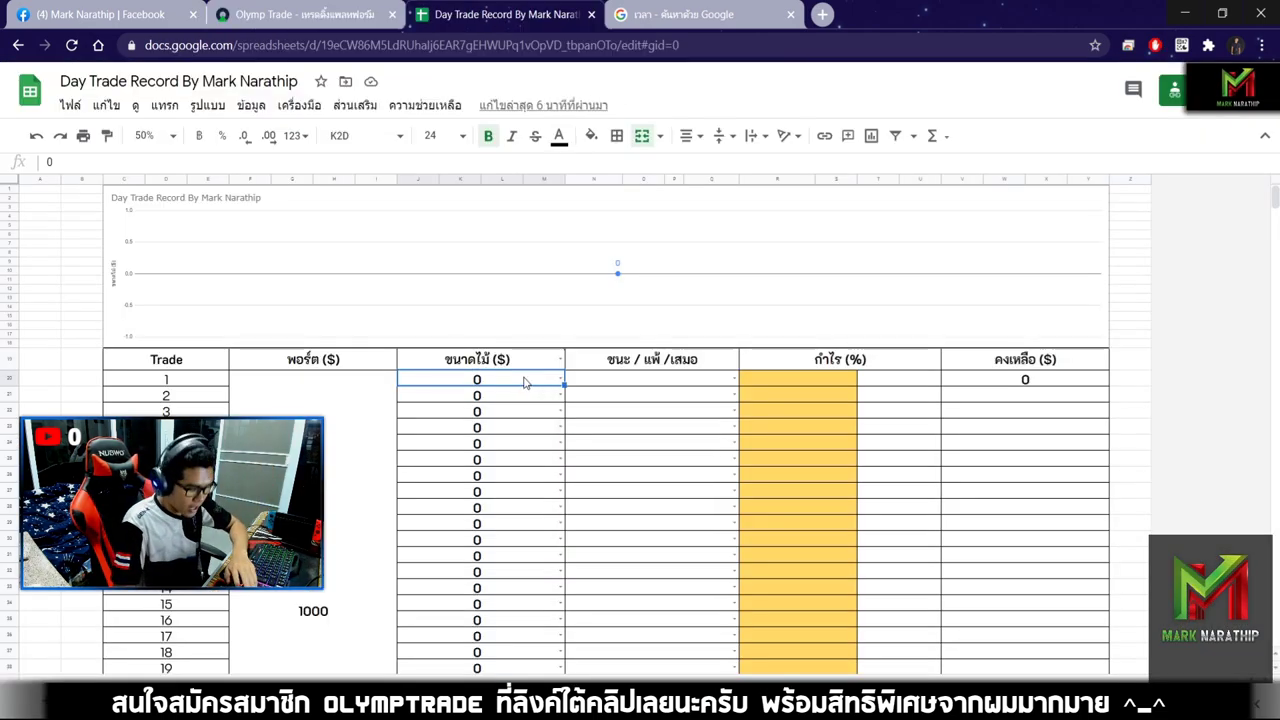
type("500")
key("Return")
double_click(628, 380)
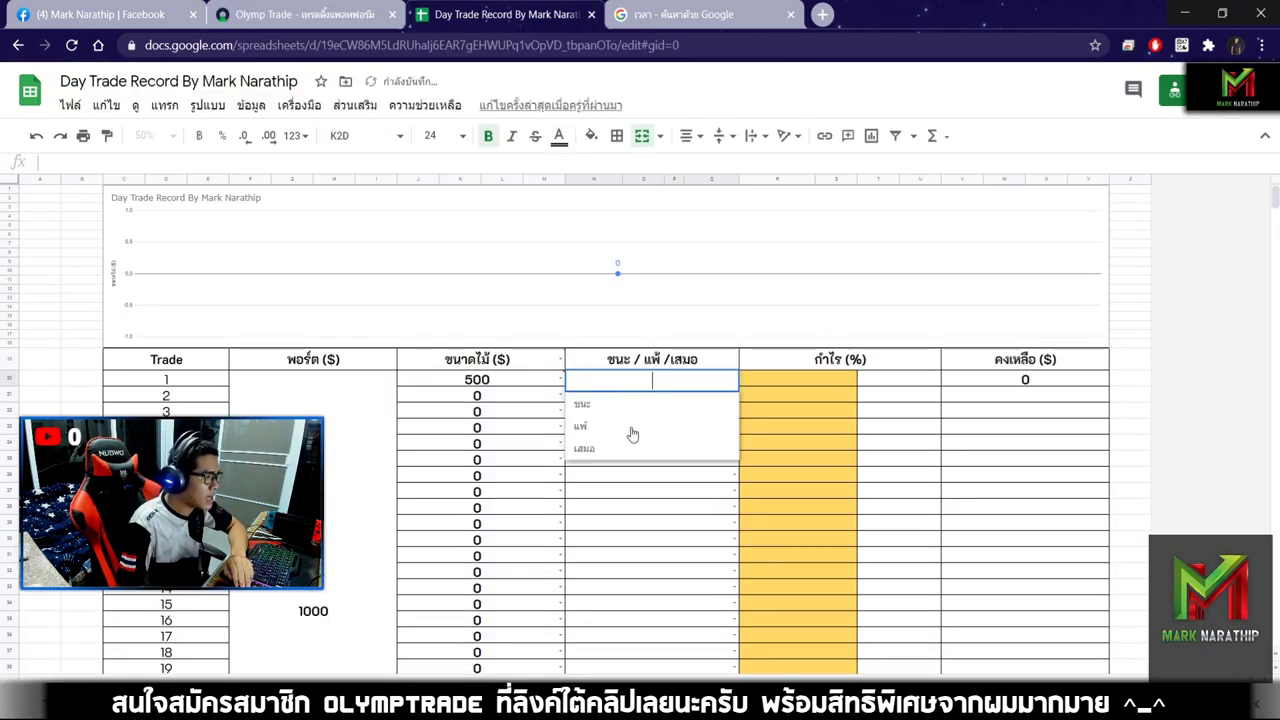
left_click(600, 403)
Step: Enter 80 as trade 1's profit percentage and check its remaining balance and profit amount cells
left_click(806, 380)
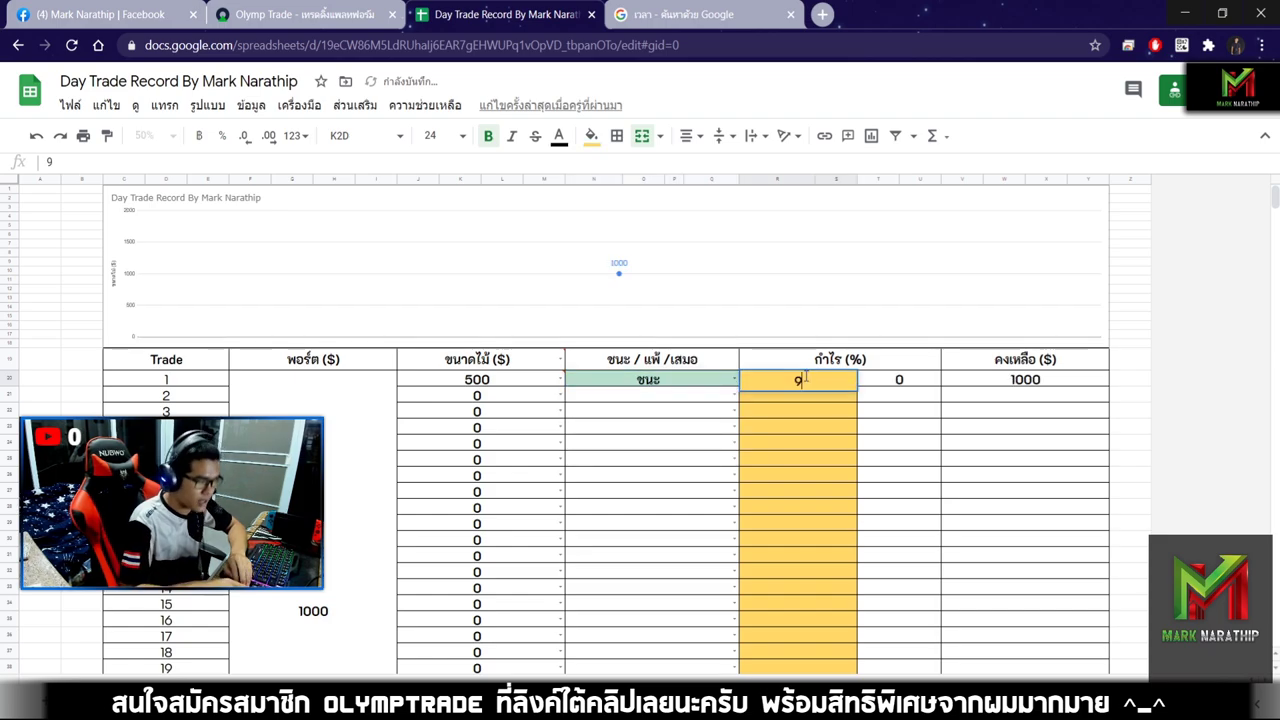
type("80")
left_click(810, 430)
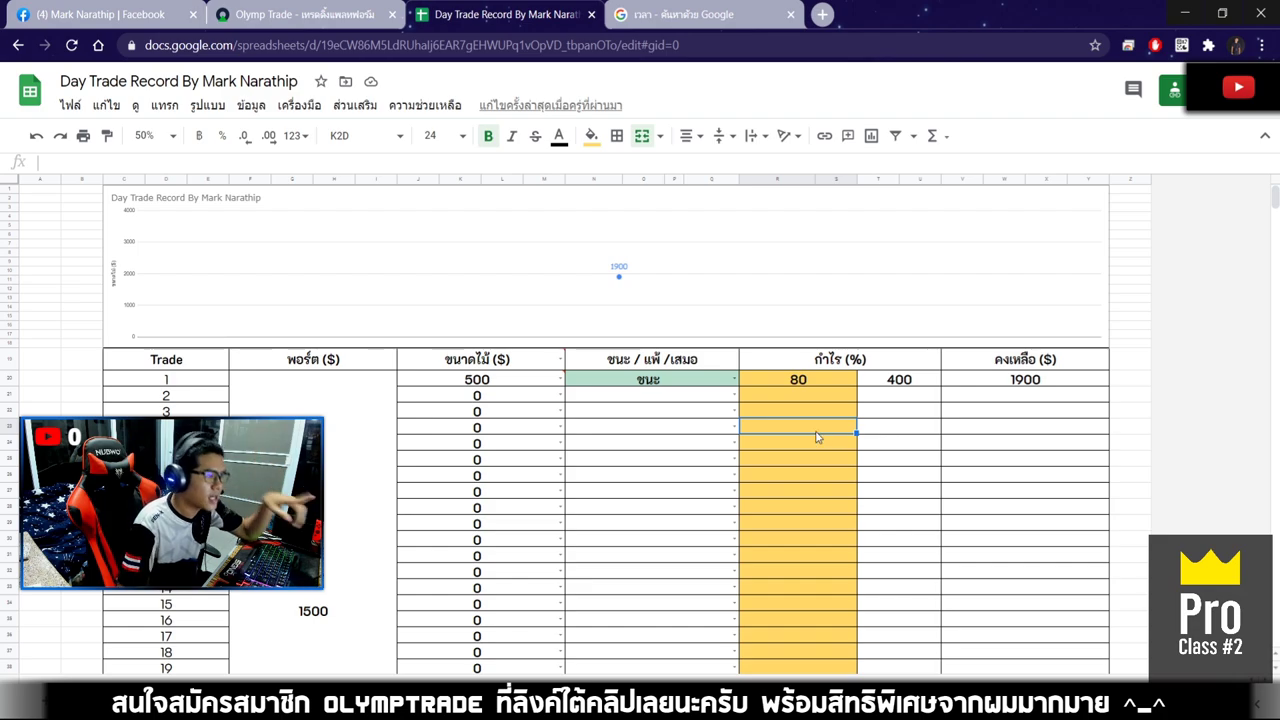
left_click(1030, 385)
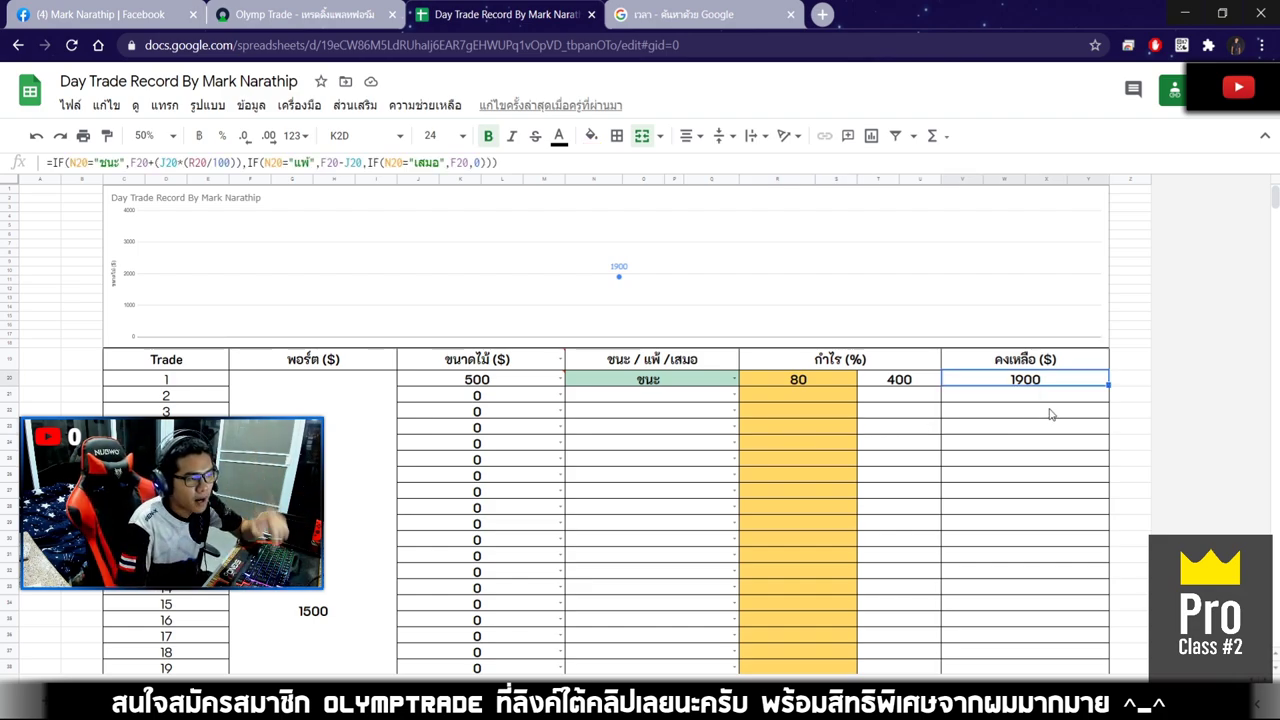
left_click(886, 381)
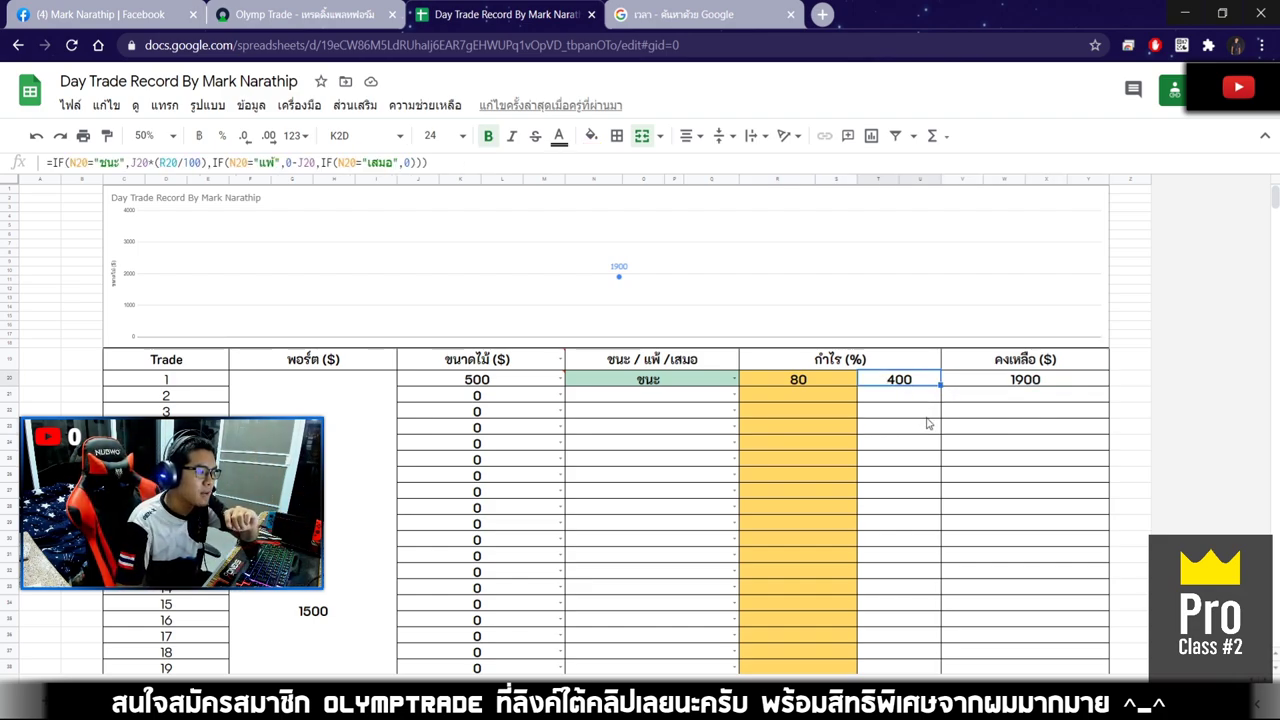
Step: Switch to Olymp Trade and set the USD CAD trade amount to 900
left_click(300, 16)
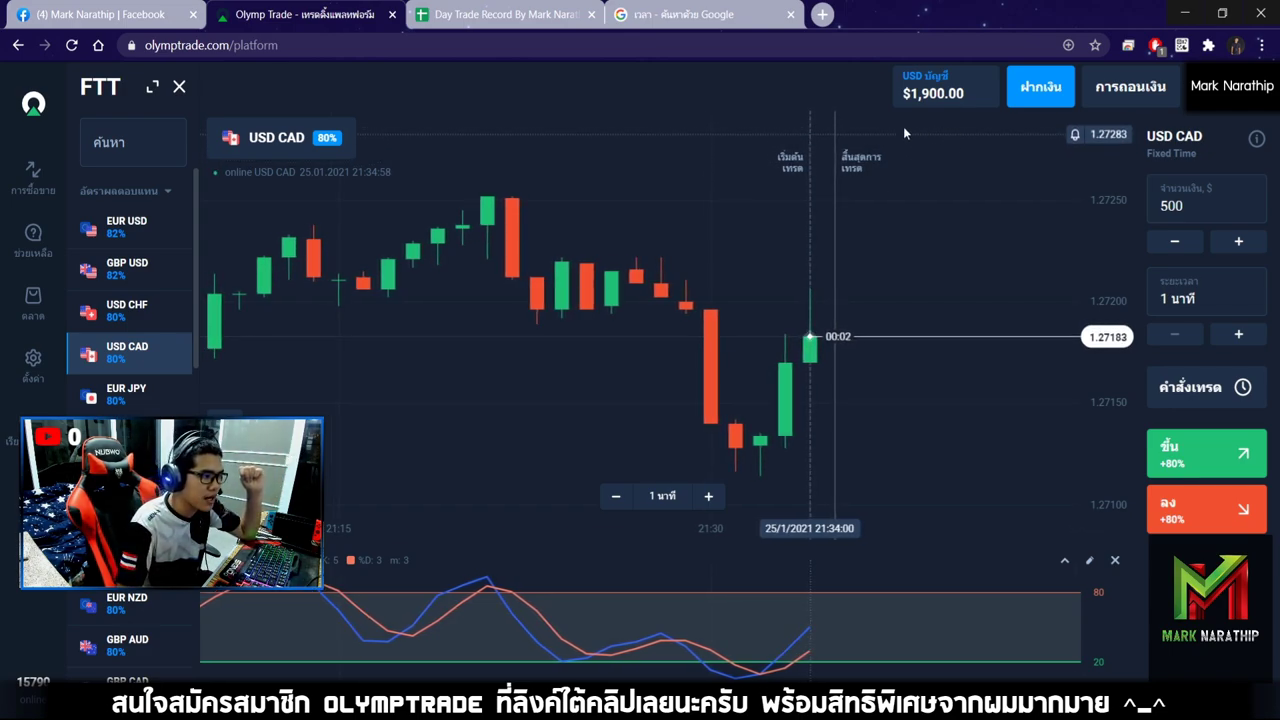
left_click(1171, 205)
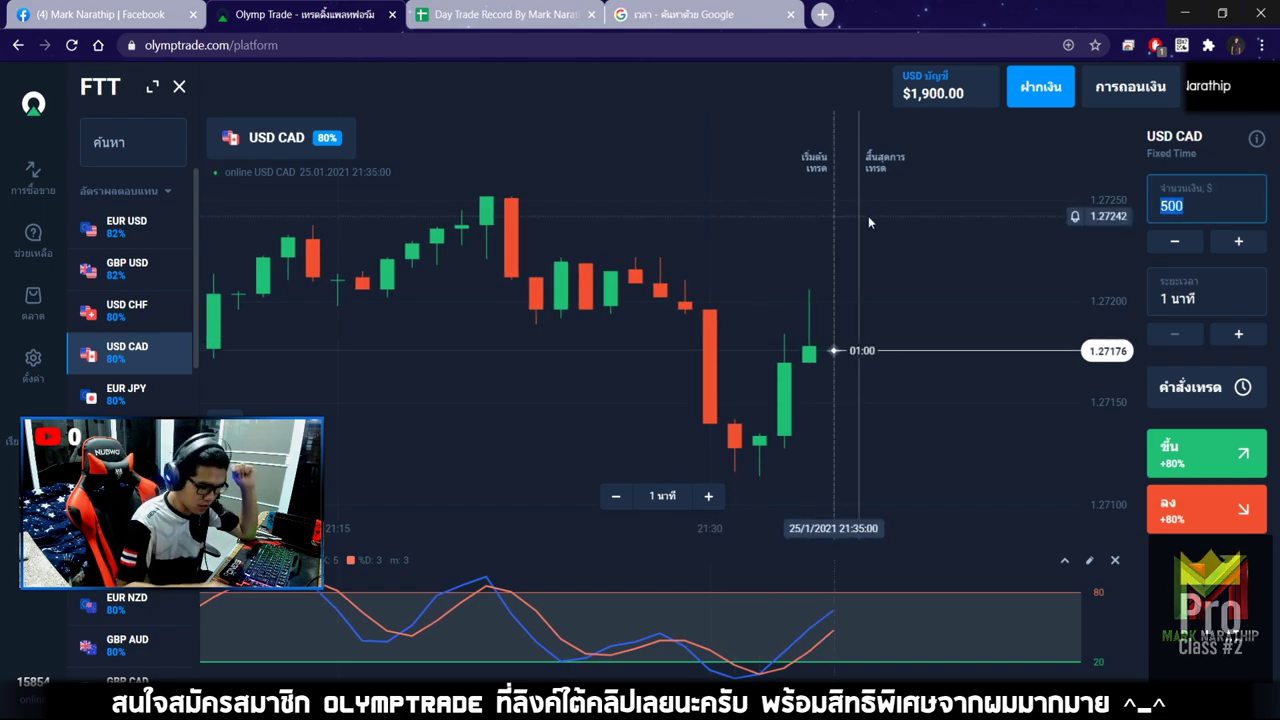
type("900")
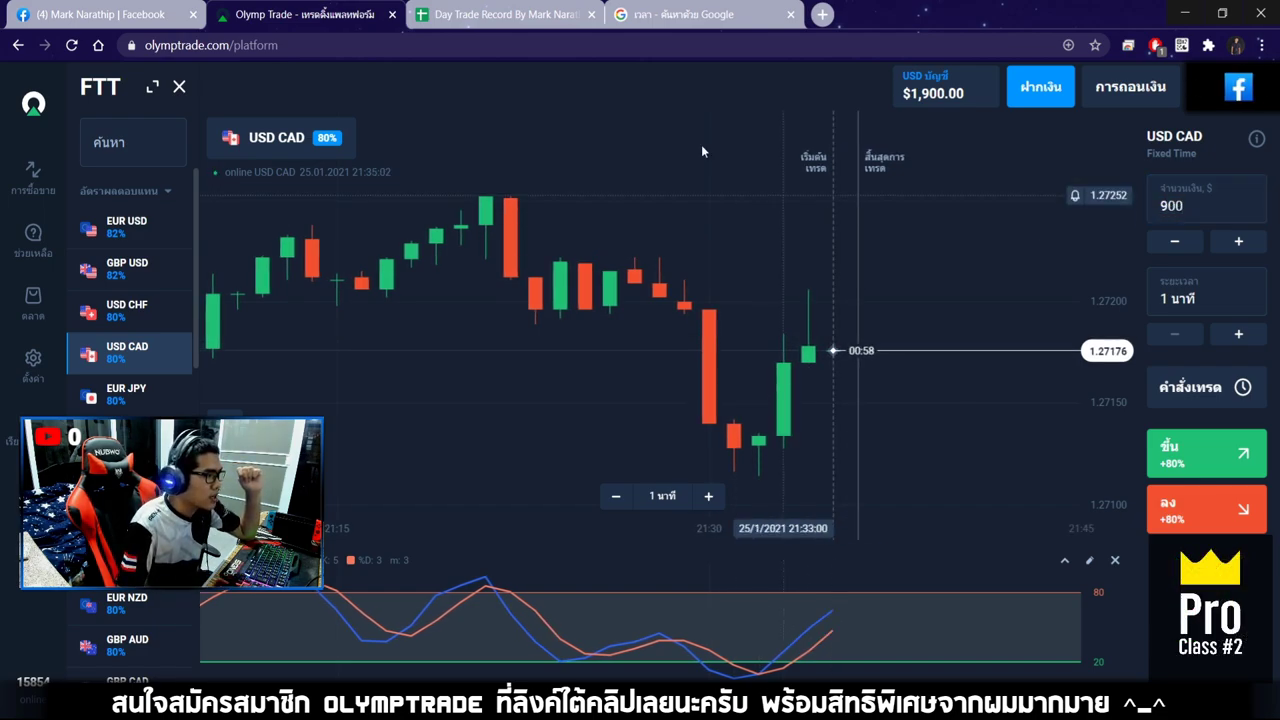
Step: Return to the day trade record sheet and enter 900 as the size of trade 2
left_click(690, 14)
left_click(505, 14)
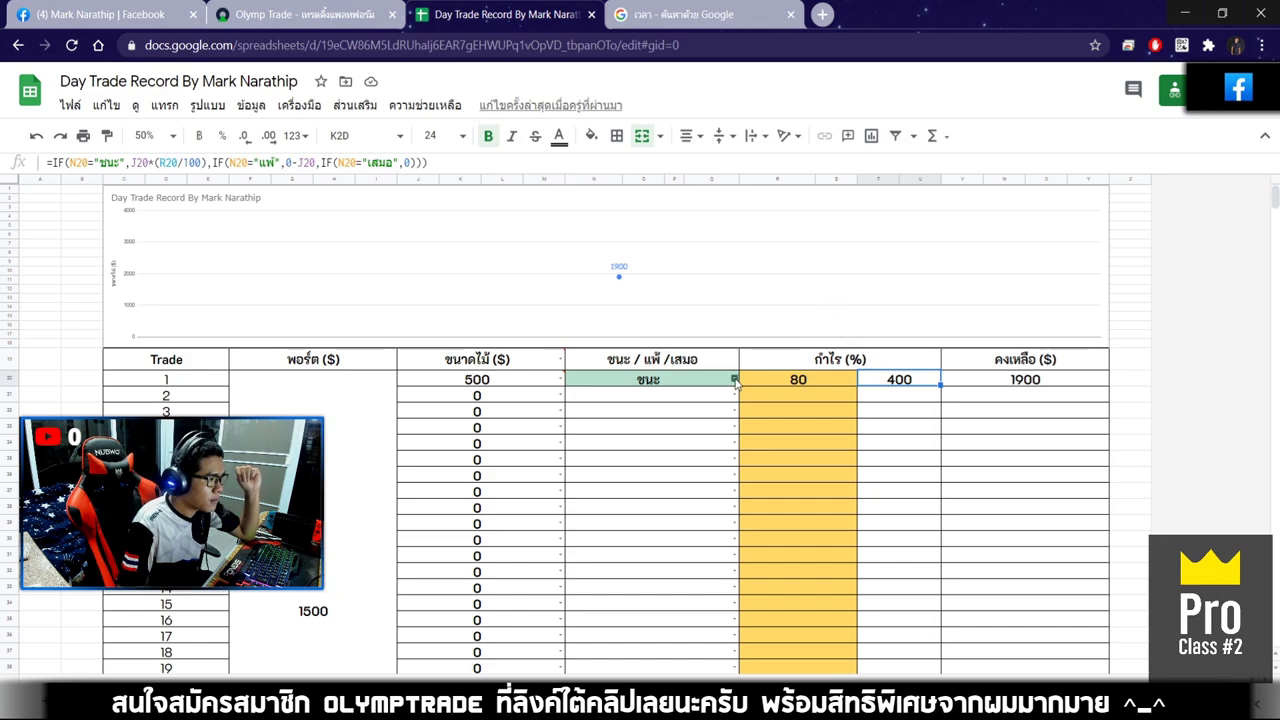
scroll(735, 383, "down", 1)
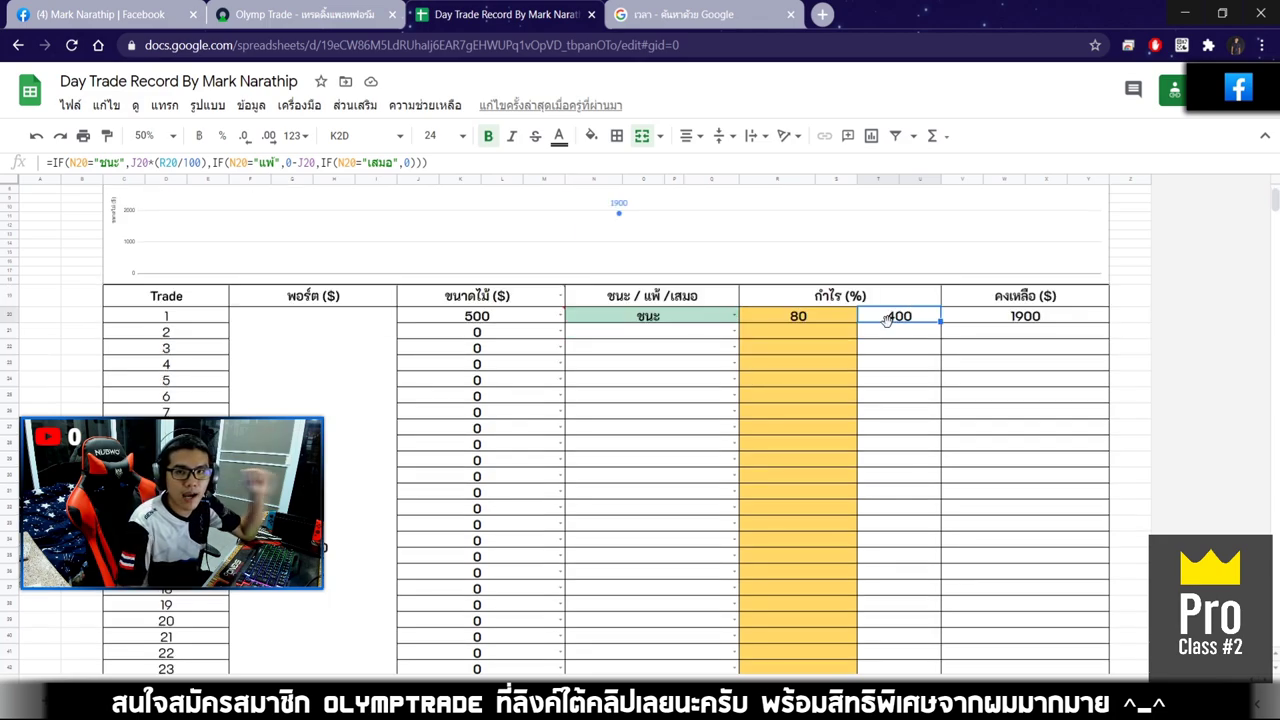
left_click(490, 336)
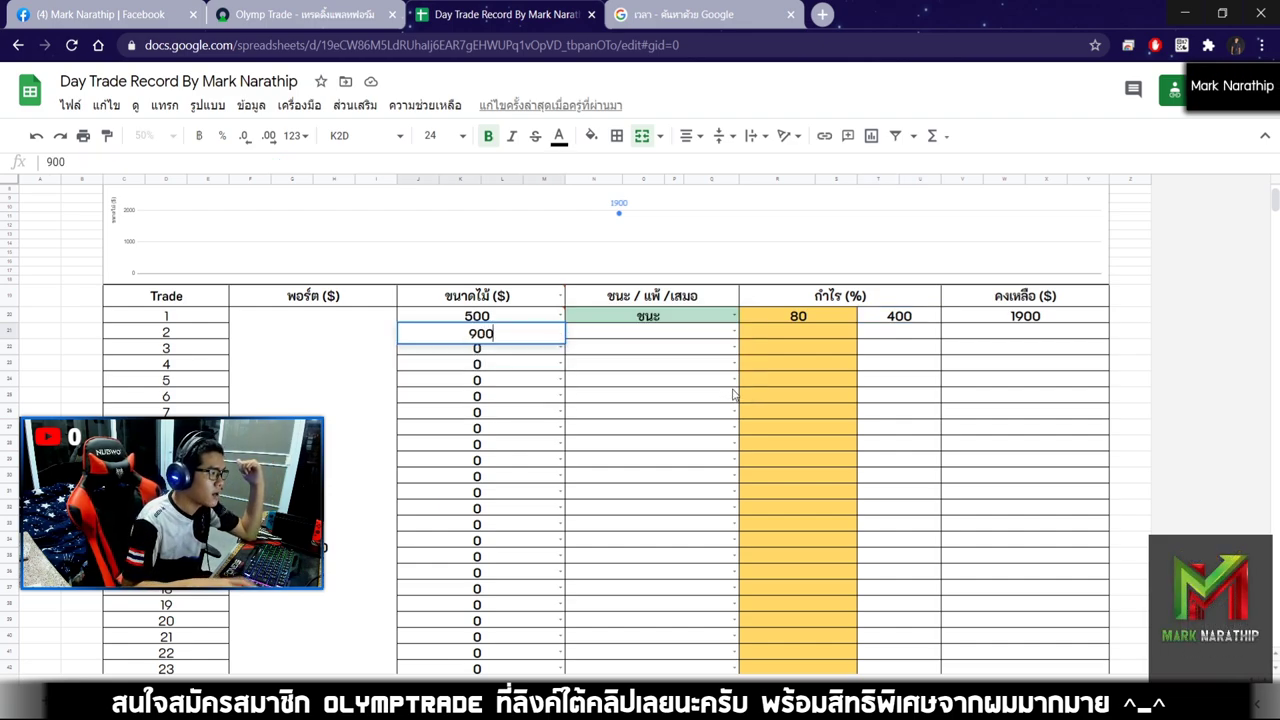
type("900")
key("Return")
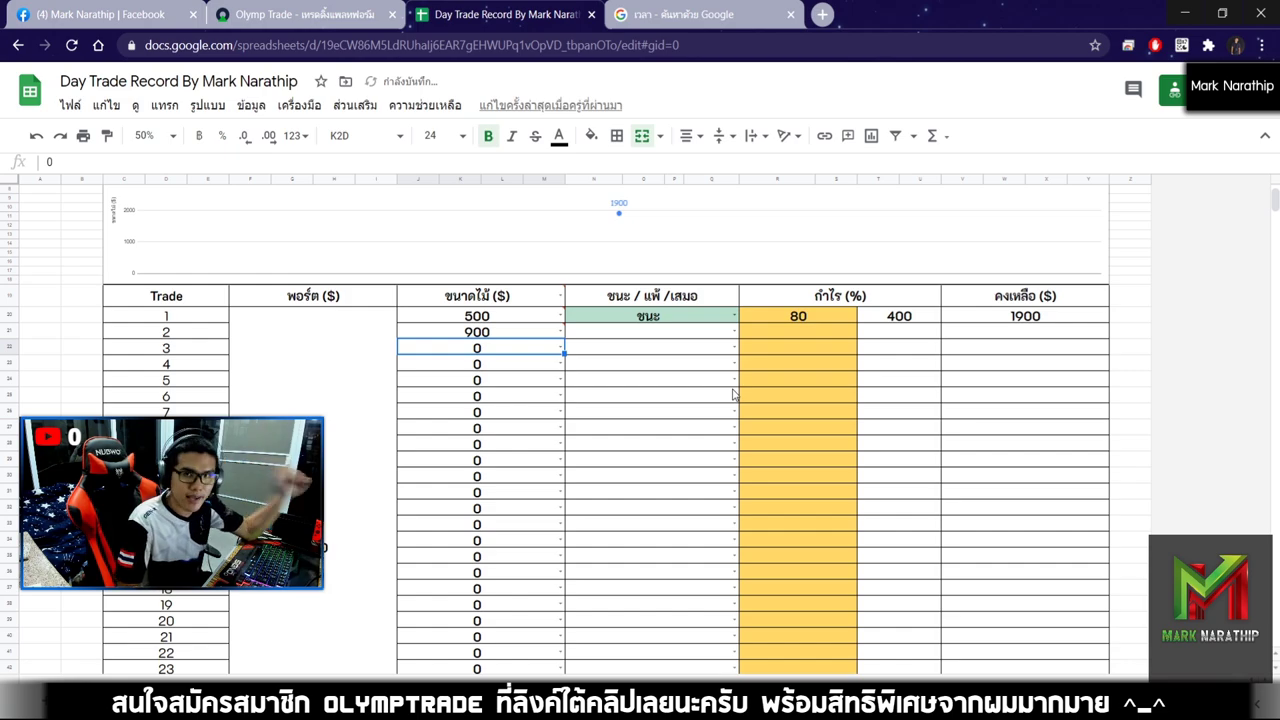
Step: Switch to Olymp Trade and add horizontal lines at 1.271282 and 1.271140 on the recent lows of the USD CAD chart
left_click(295, 14)
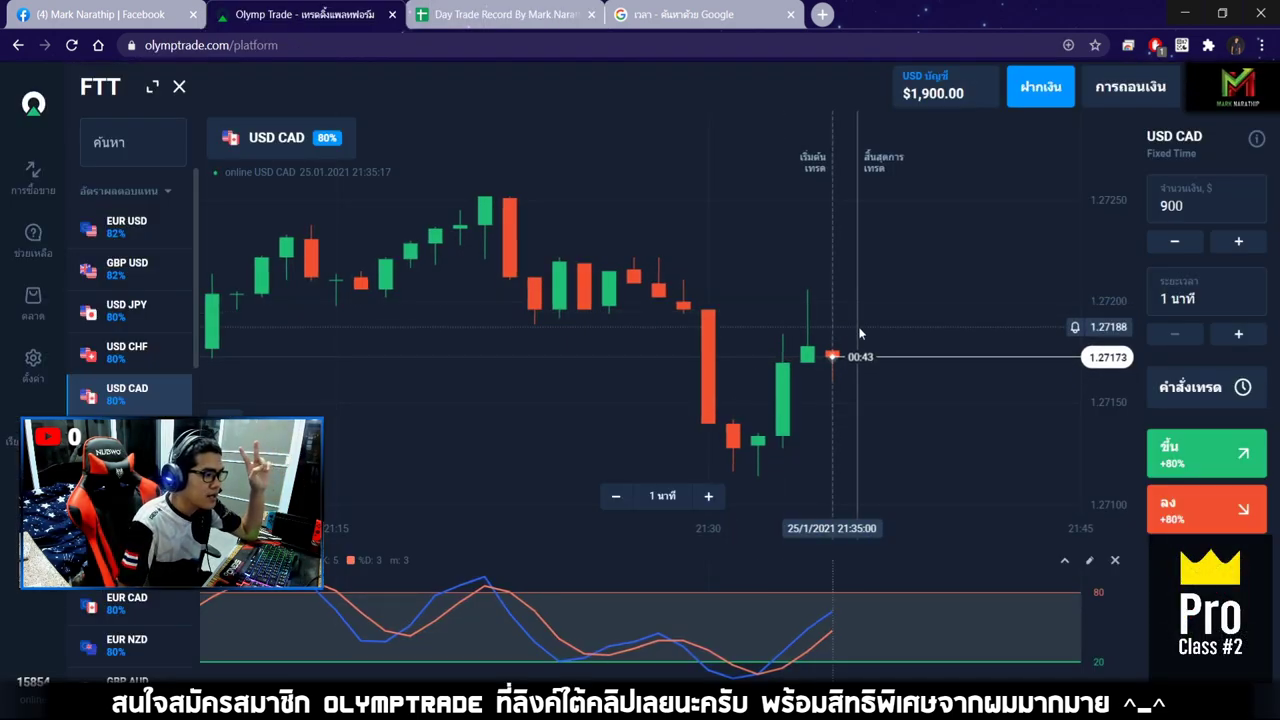
scroll(855, 330, "down", 3)
scroll(860, 333, "down", 3)
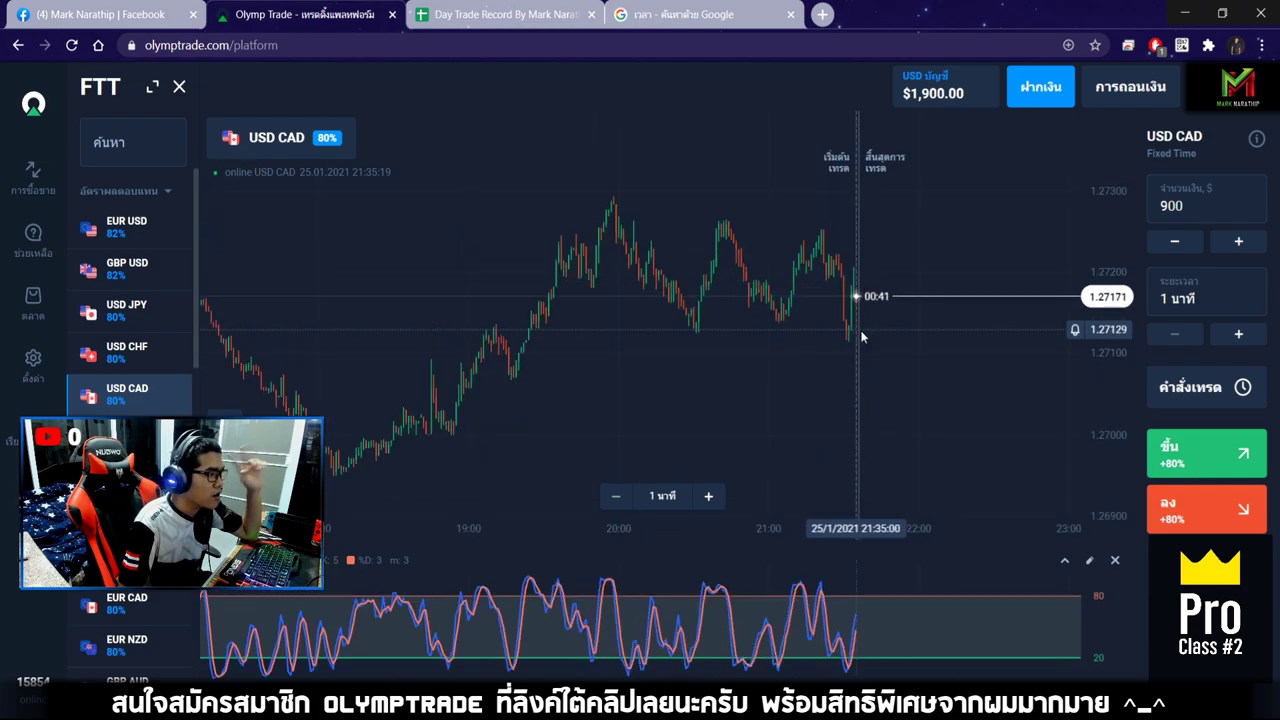
left_click(262, 496)
scroll(130, 250, "down", 5)
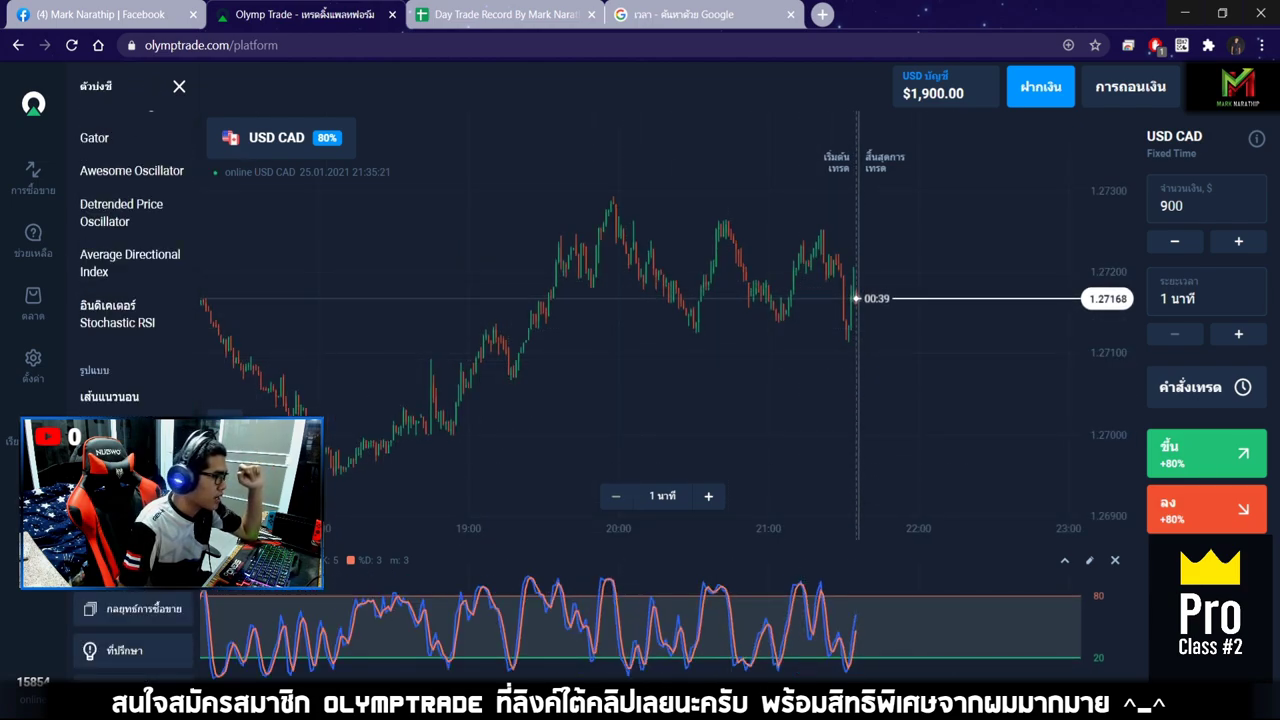
left_click(158, 398)
scroll(840, 350, "up", 3)
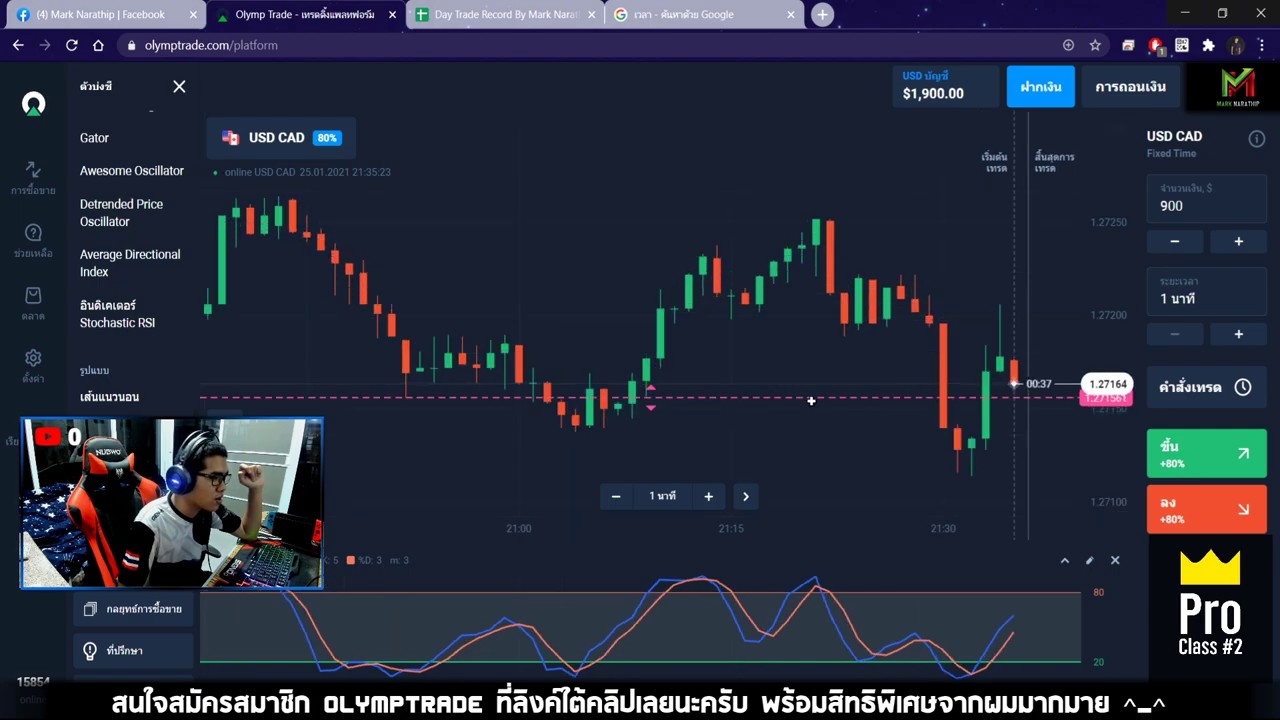
scroll(897, 456, "up", 5)
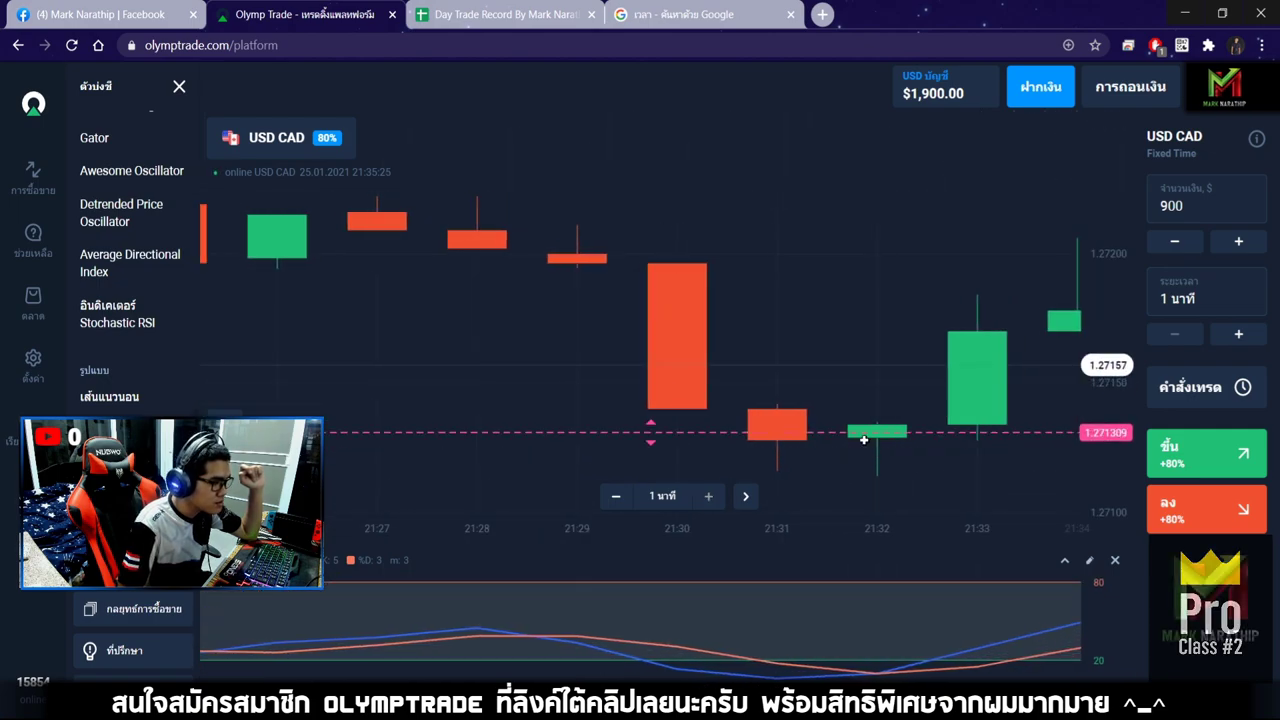
left_click(895, 440)
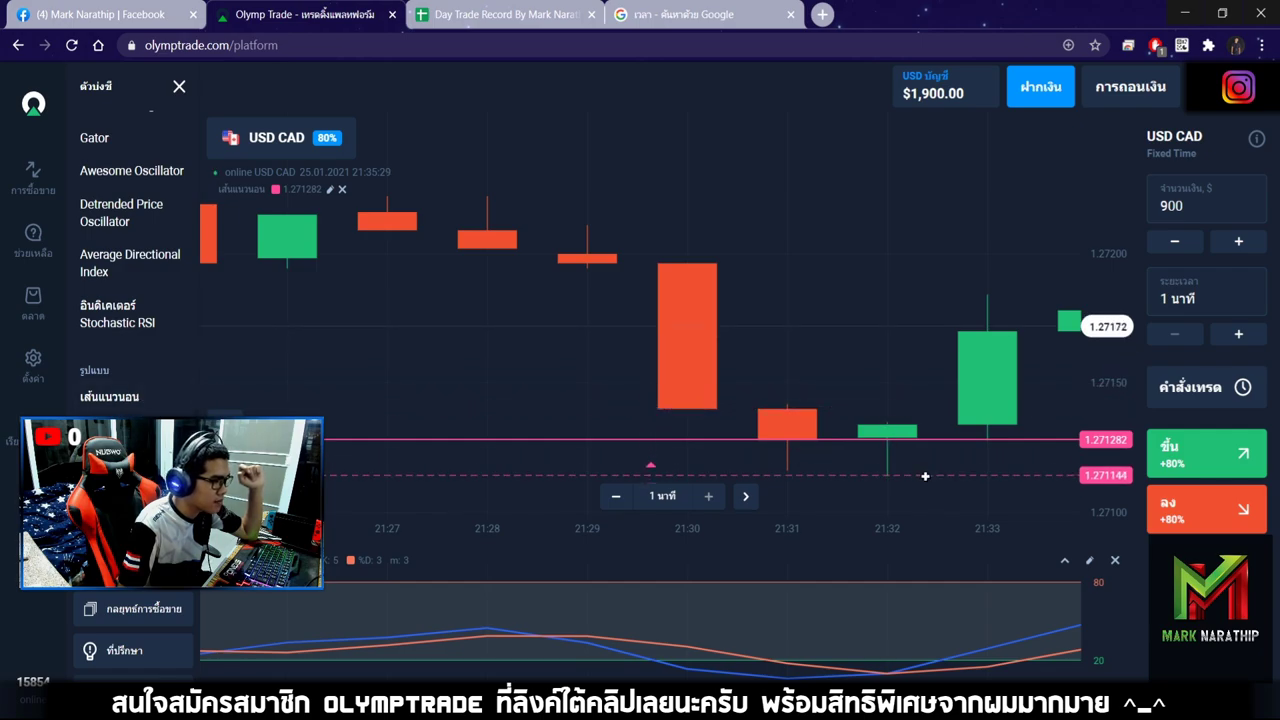
Step: Add horizontal lines at 1.272854 and 1.272928 on the chart's peak near 19:58
scroll(900, 361, "down", 6)
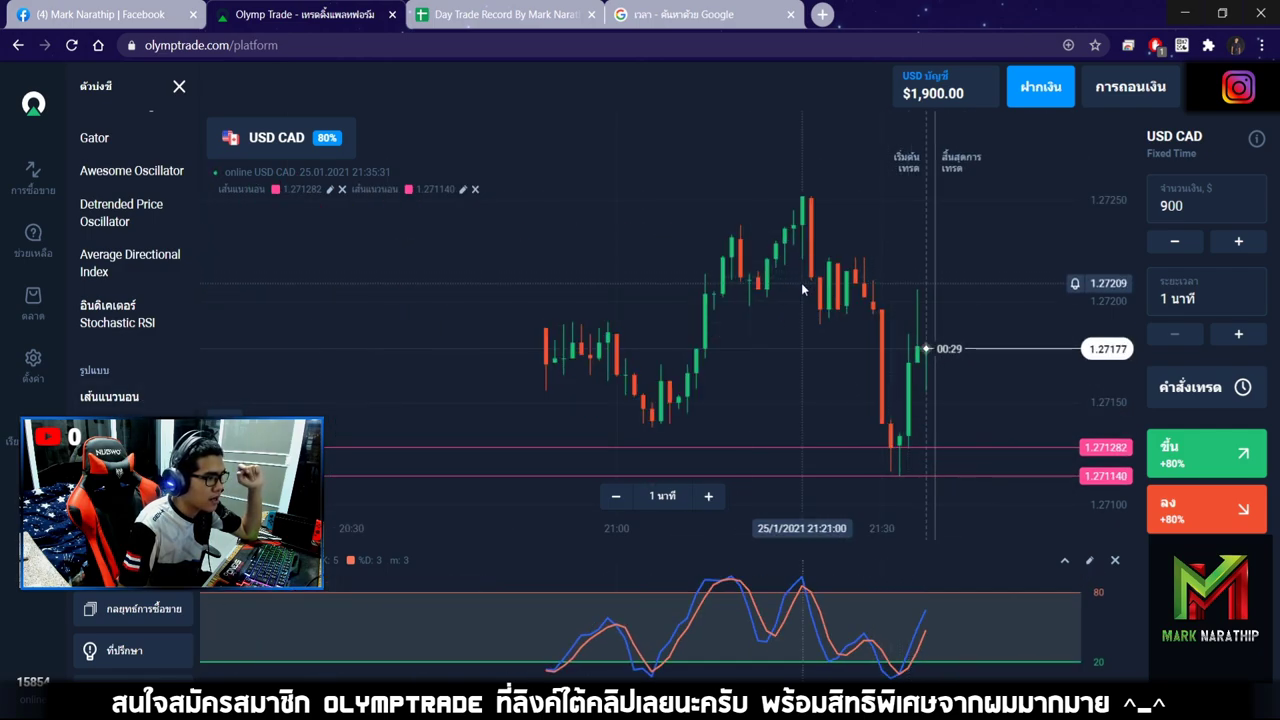
scroll(797, 286, "down", 3)
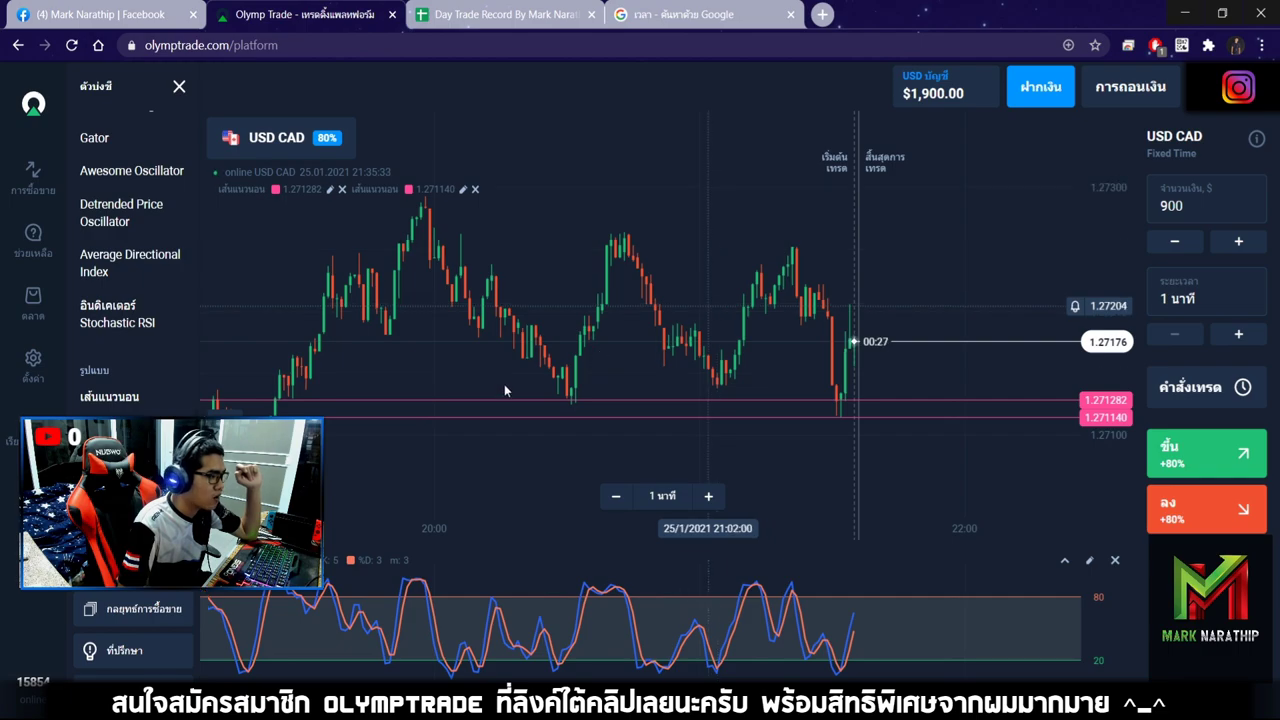
scroll(630, 280, "left", 3)
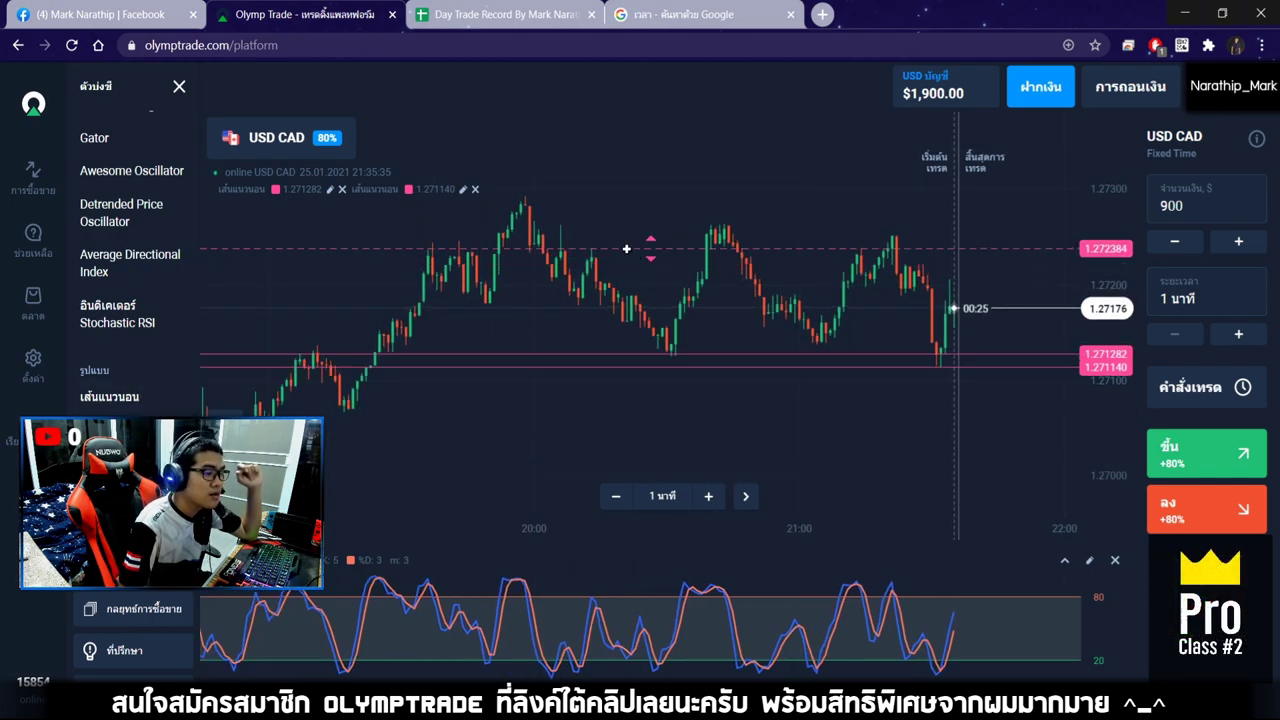
scroll(626, 248, "up", 3)
scroll(600, 250, "left", 3)
scroll(557, 244, "left", 1)
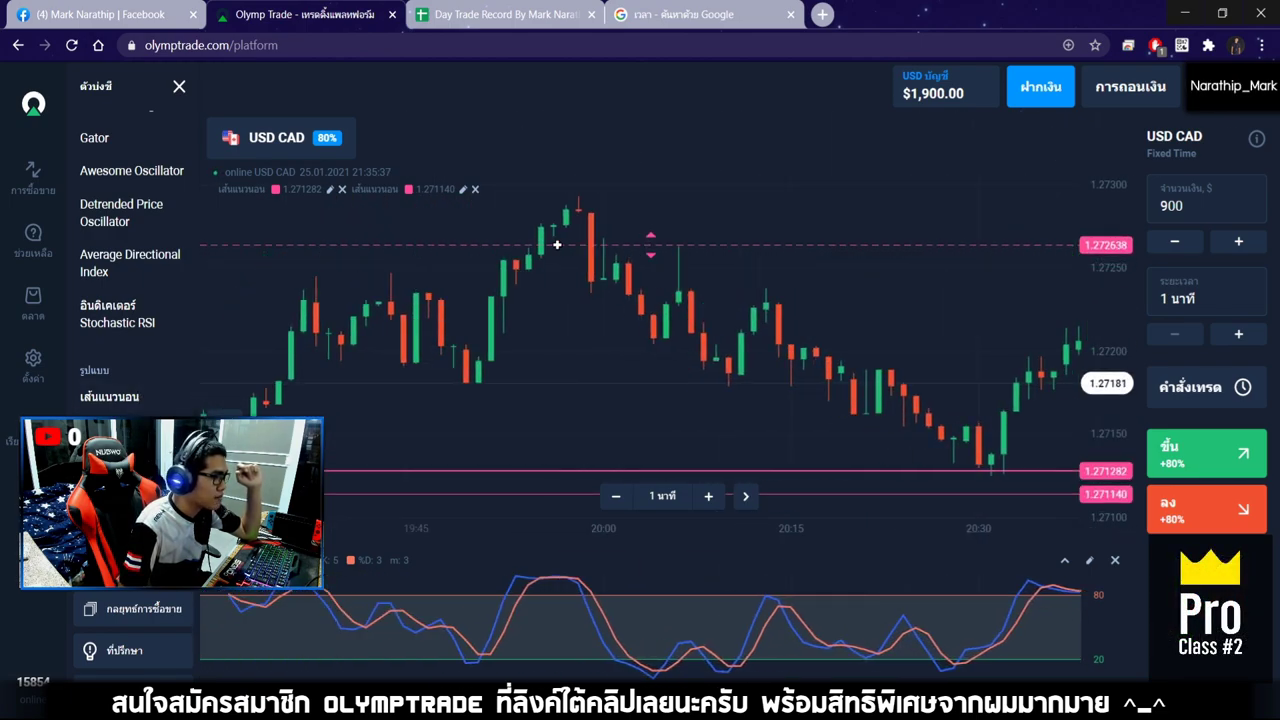
scroll(557, 244, "up", 5)
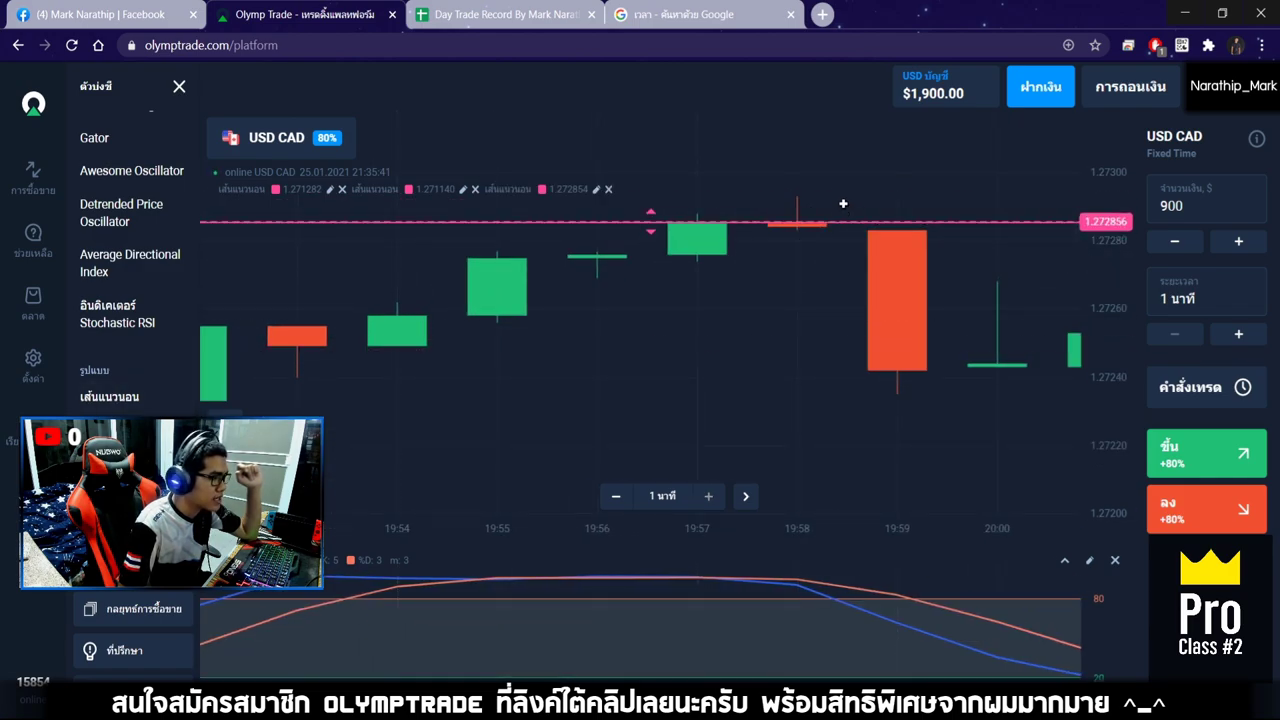
Step: Return to the current candle and place a $900 one-minute up (ขึ้น) trade on USD CAD
left_click(745, 496)
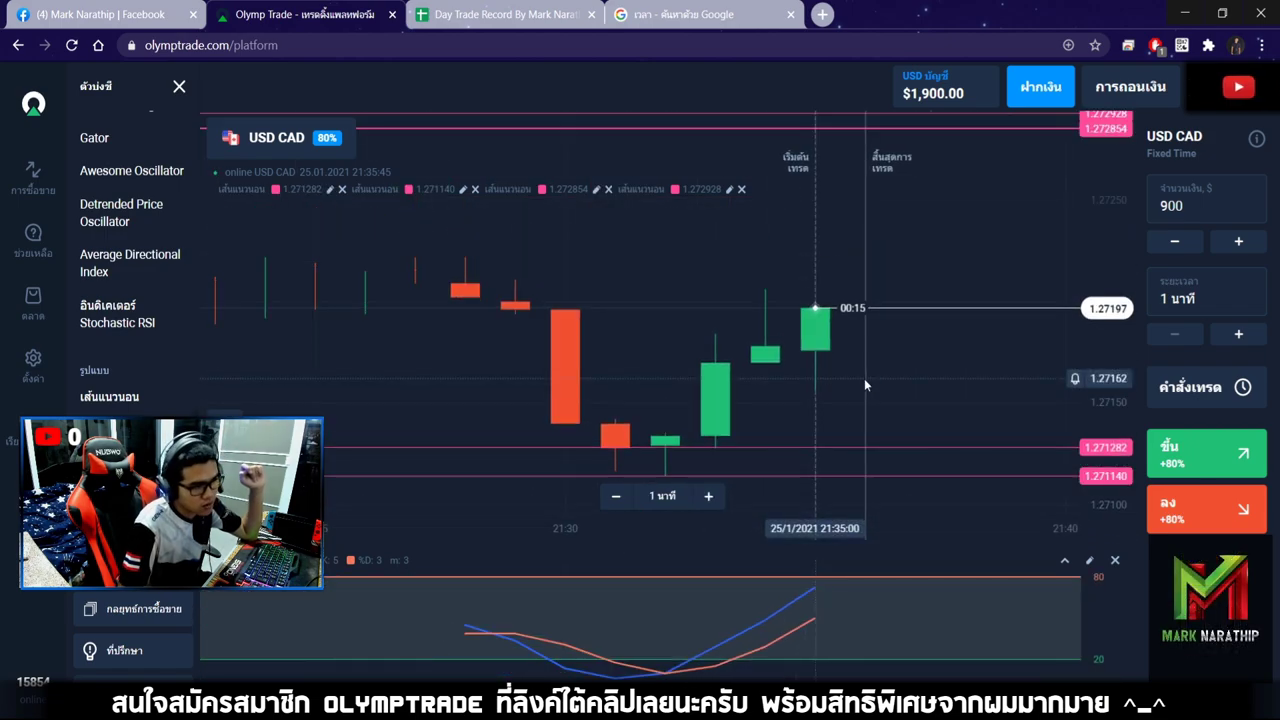
scroll(757, 348, "down", 3)
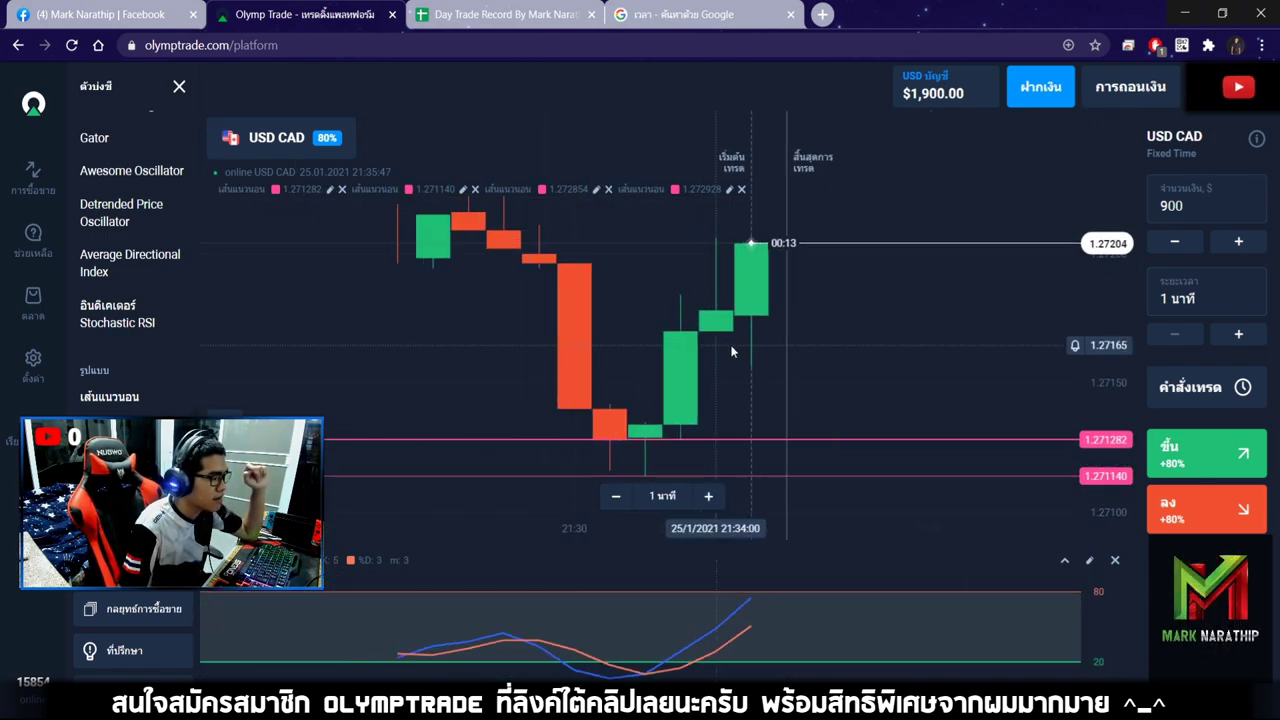
scroll(757, 348, "up", 3)
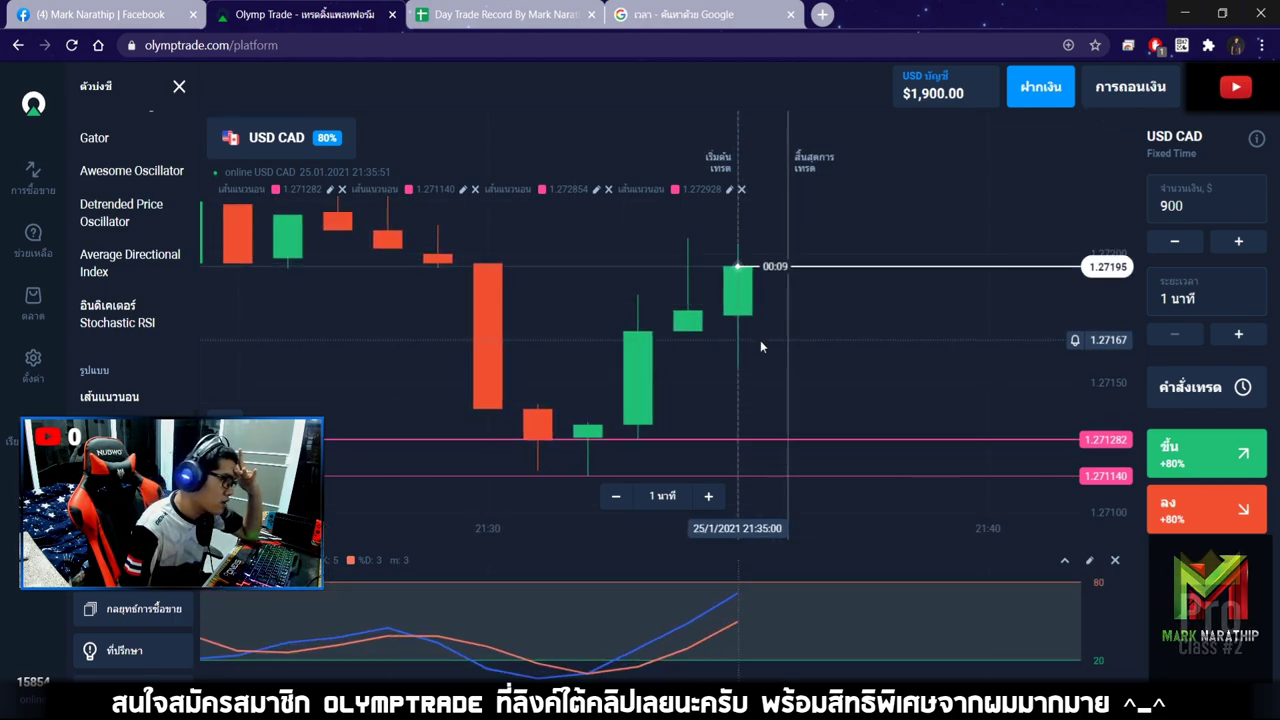
left_click_drag(760, 340, 817, 340)
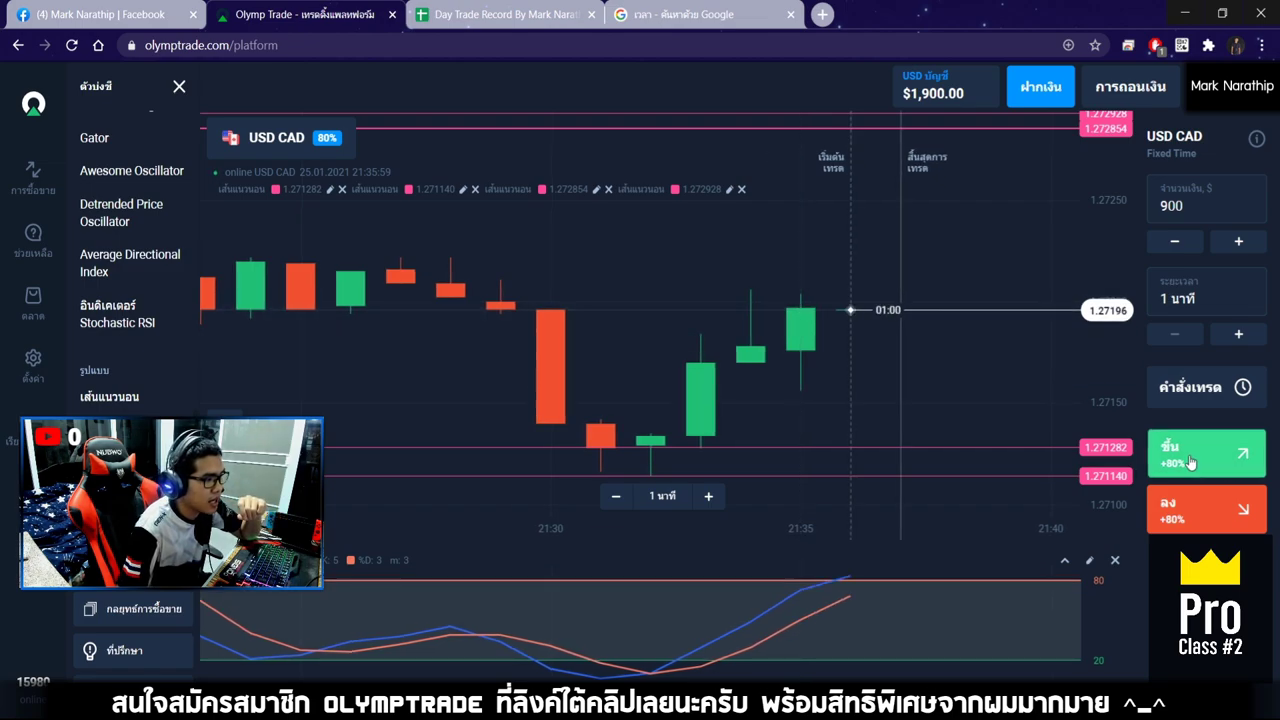
left_click(1246, 470)
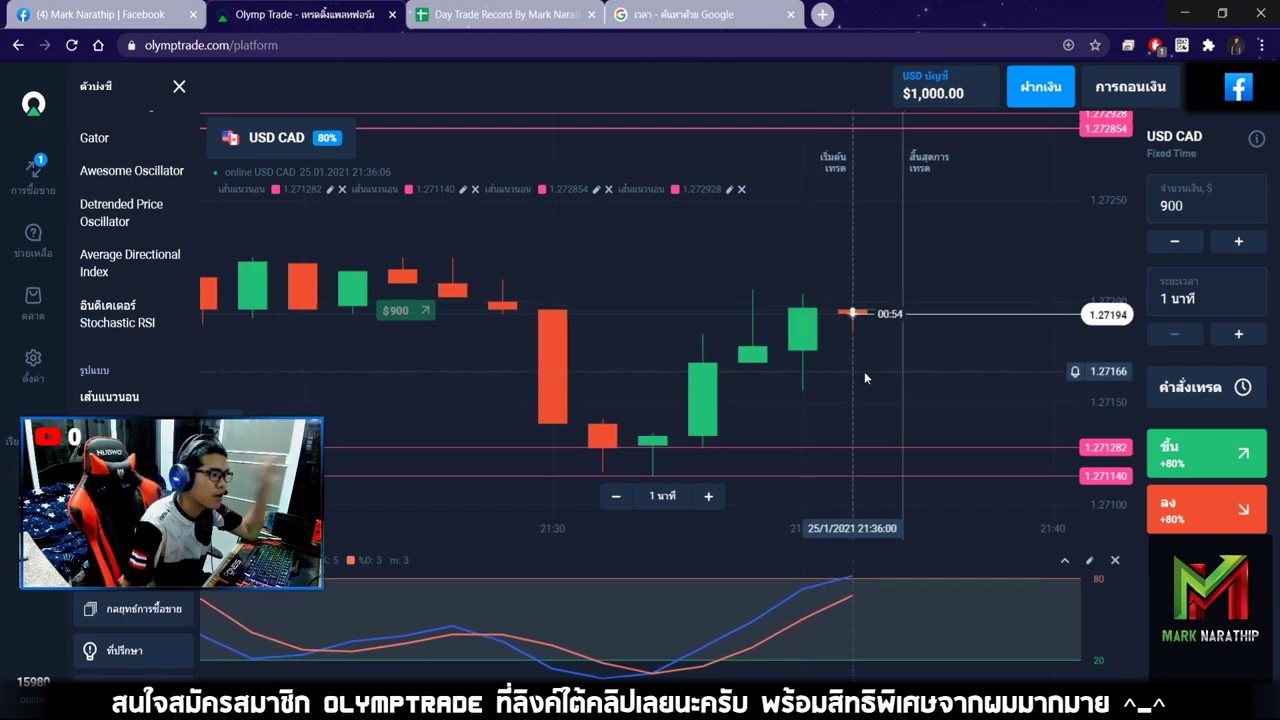
scroll(864, 371, "up", 2)
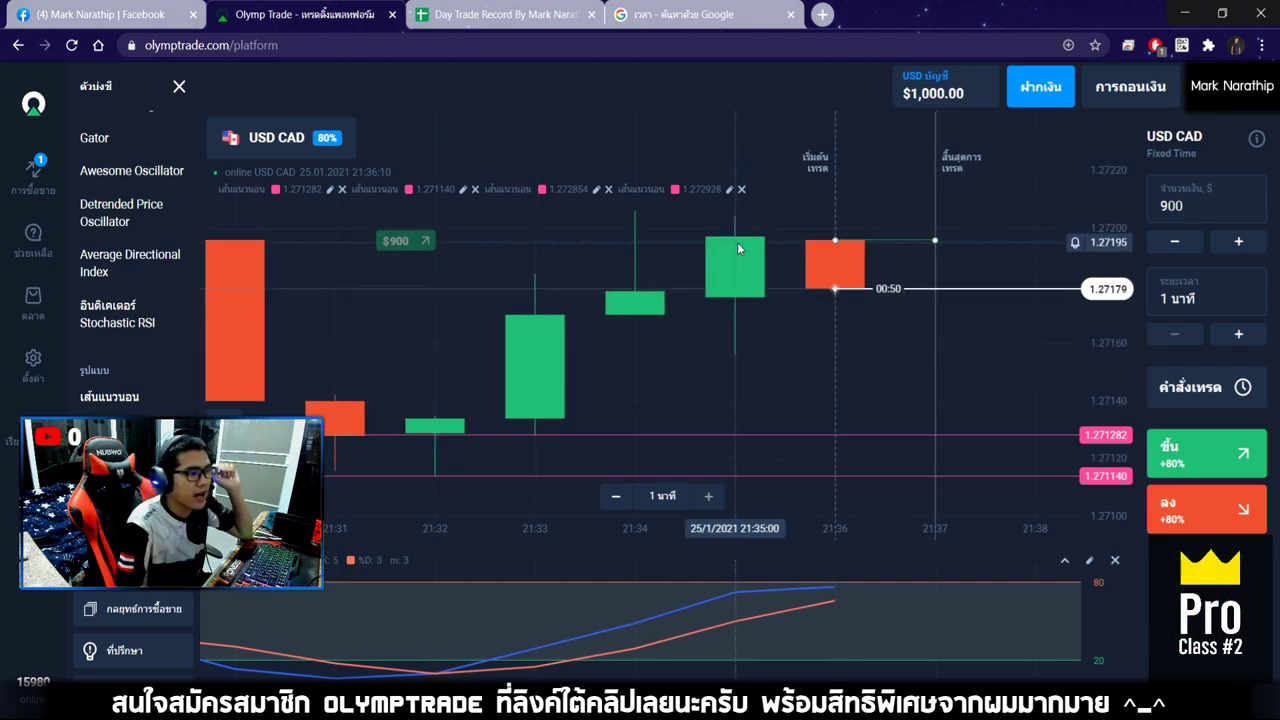
scroll(852, 309, "down", 1)
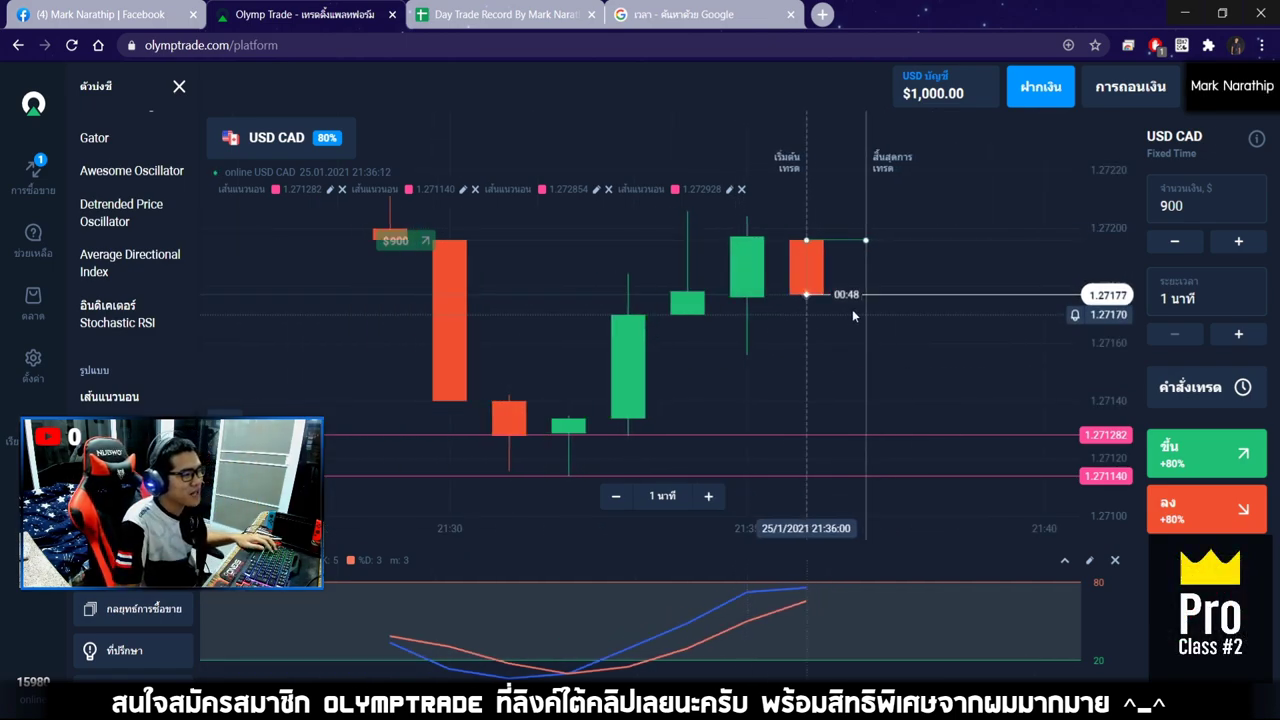
Step: Watch the running $900 one-minute USD CAD trade until it expires, examining the price movement against the drawn horizontal lines
scroll(853, 314, "down", 1)
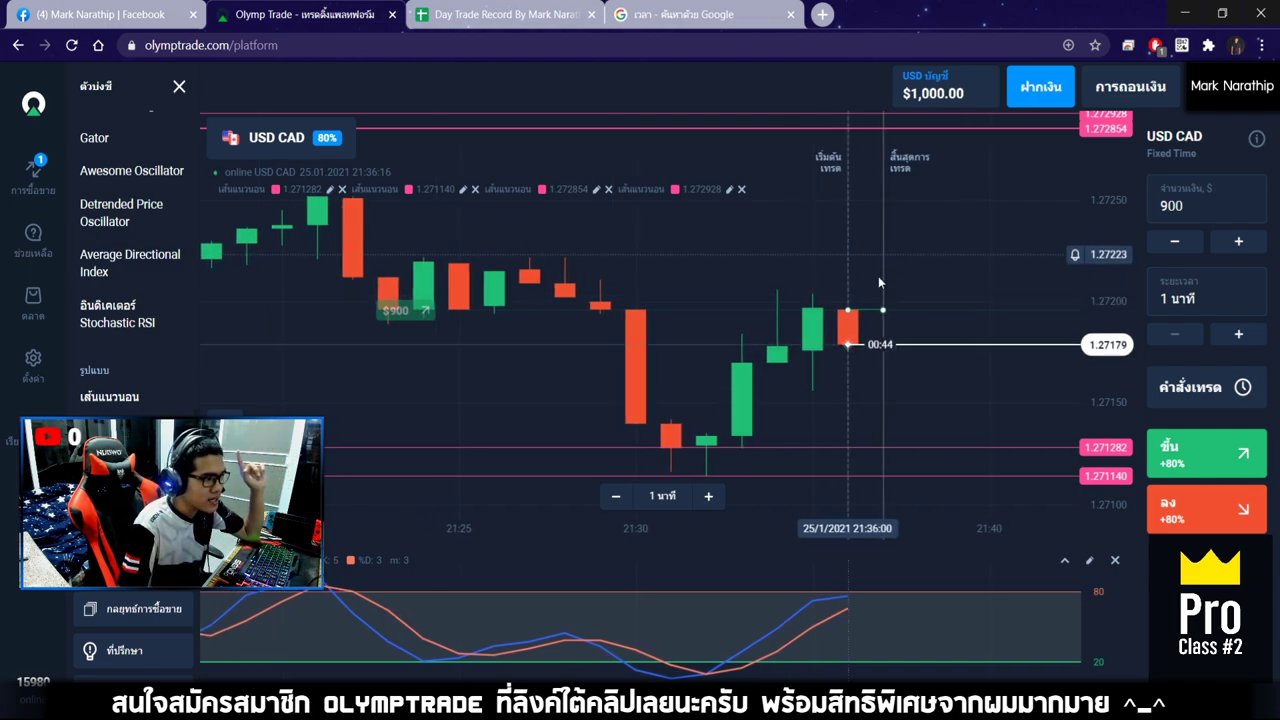
scroll(880, 365, "down", 1)
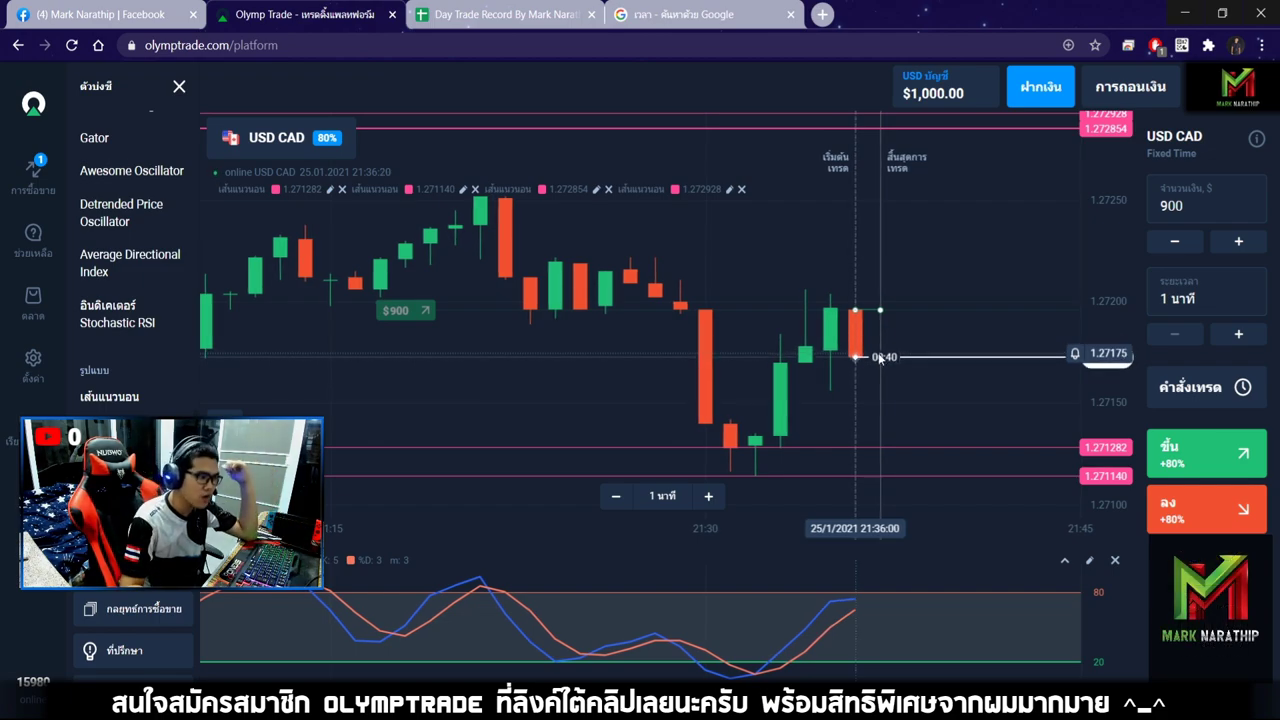
scroll(805, 377, "down", 1)
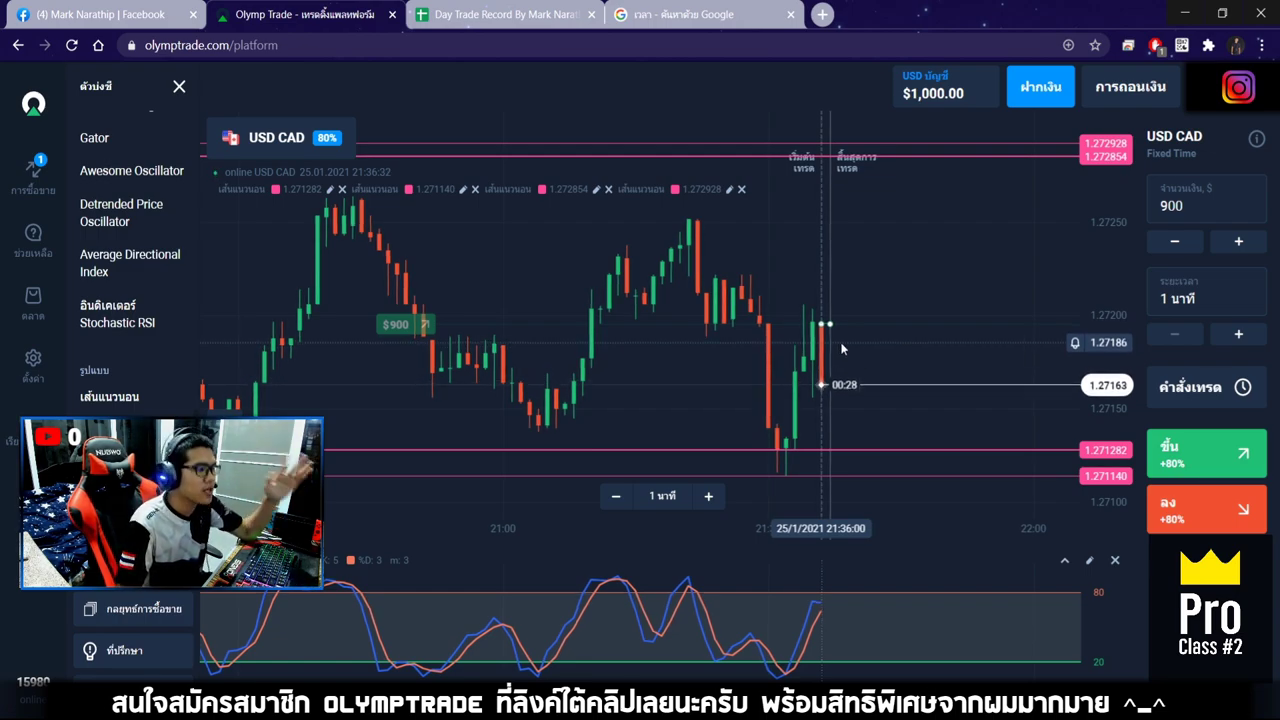
scroll(842, 348, "up", 5)
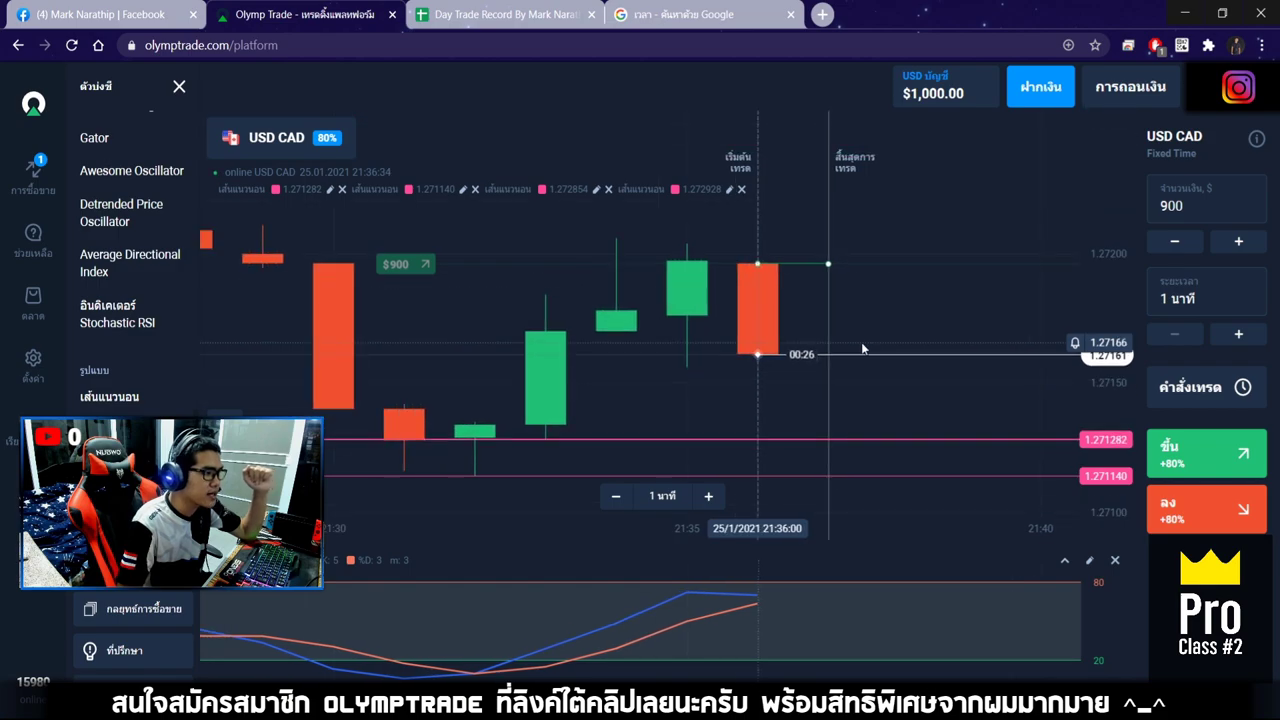
scroll(860, 346, "down", 2)
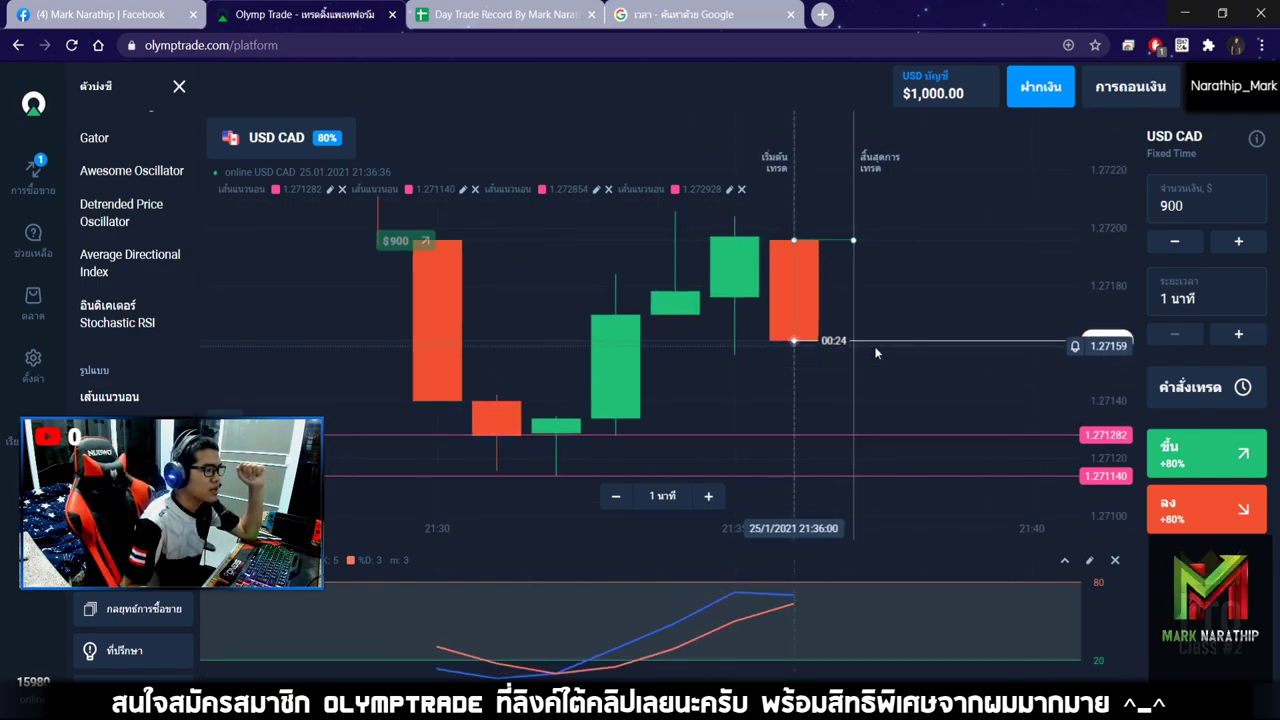
scroll(876, 352, "down", 1)
scroll(864, 352, "up", 3)
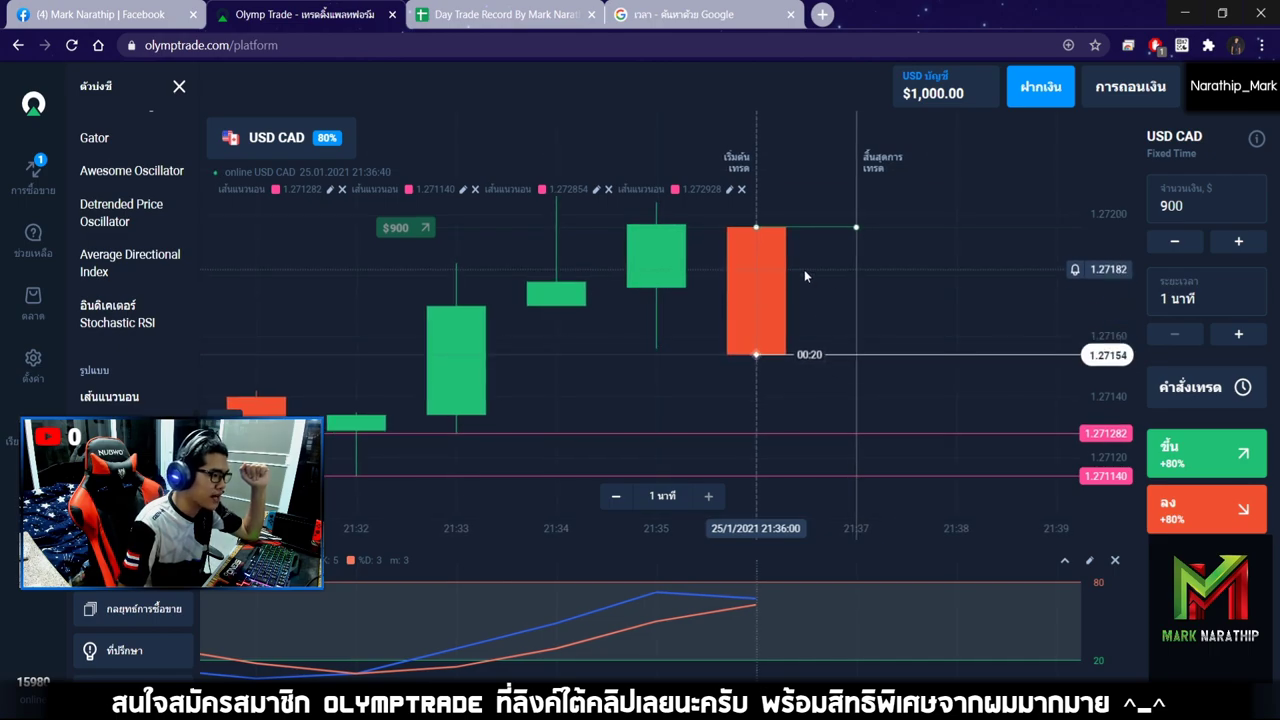
scroll(804, 269, "down", 3)
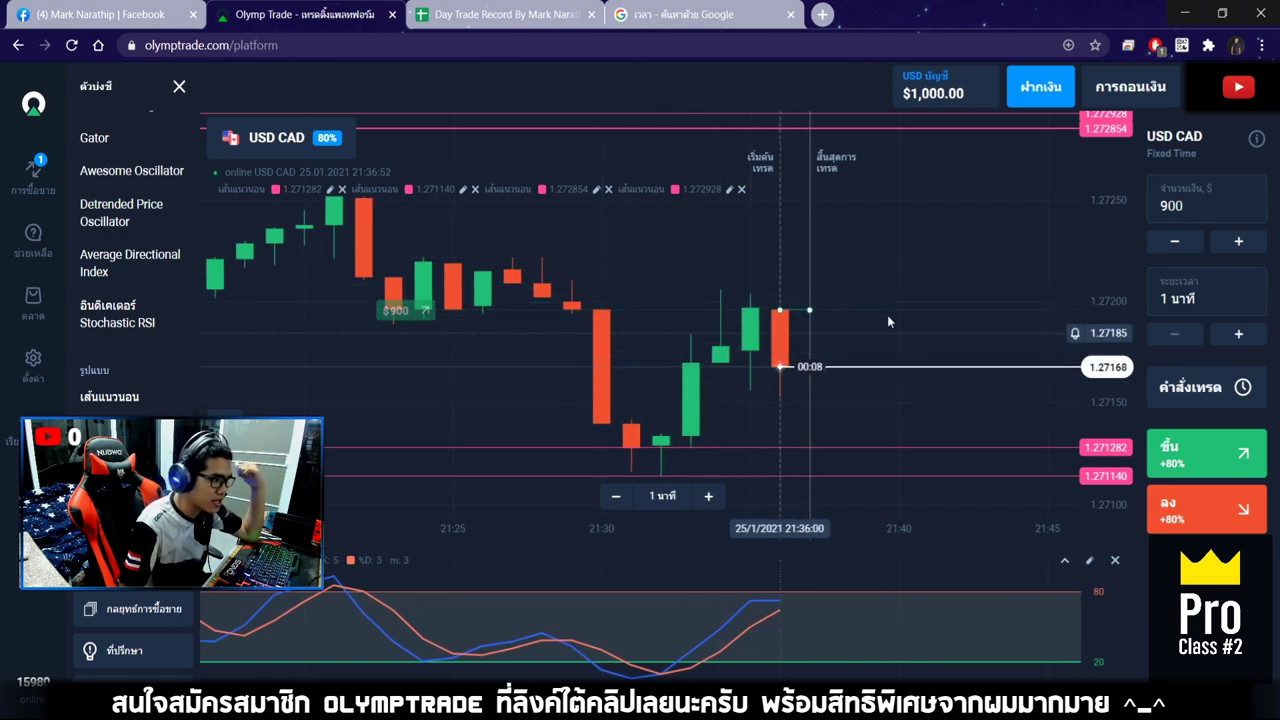
scroll(813, 310, "up", 2)
scroll(843, 308, "up", 3)
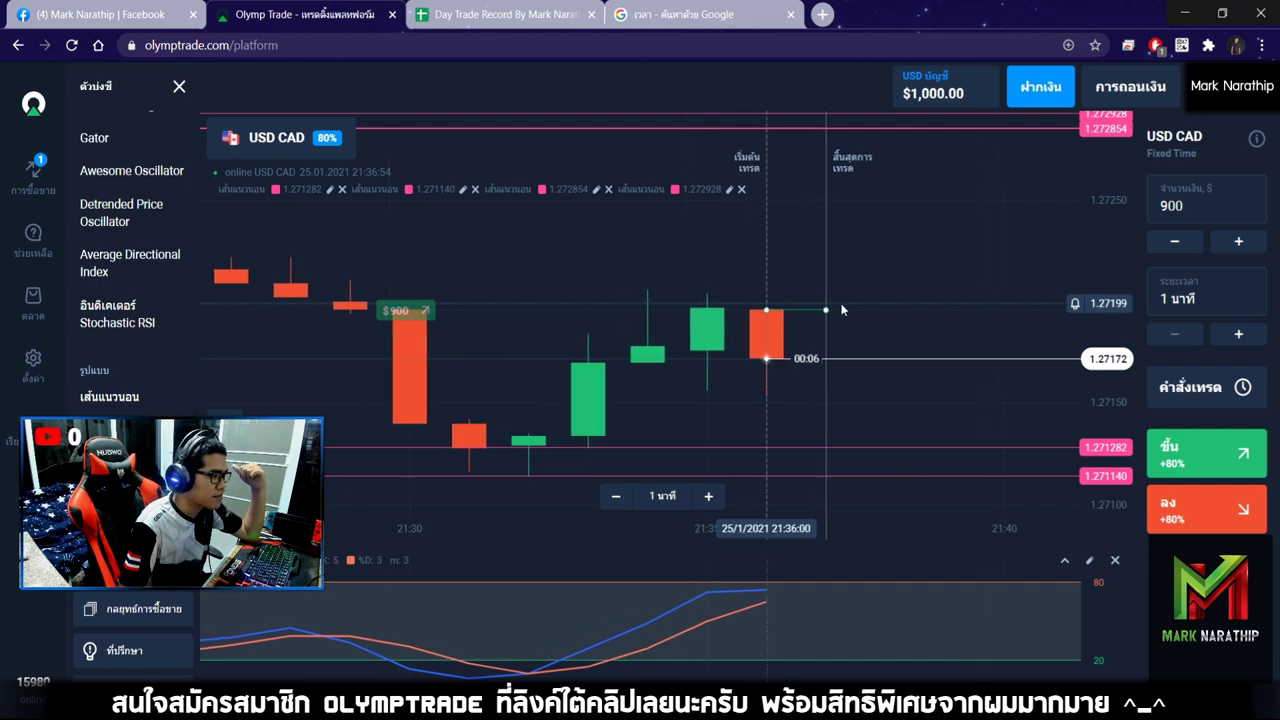
scroll(843, 302, "down", 5)
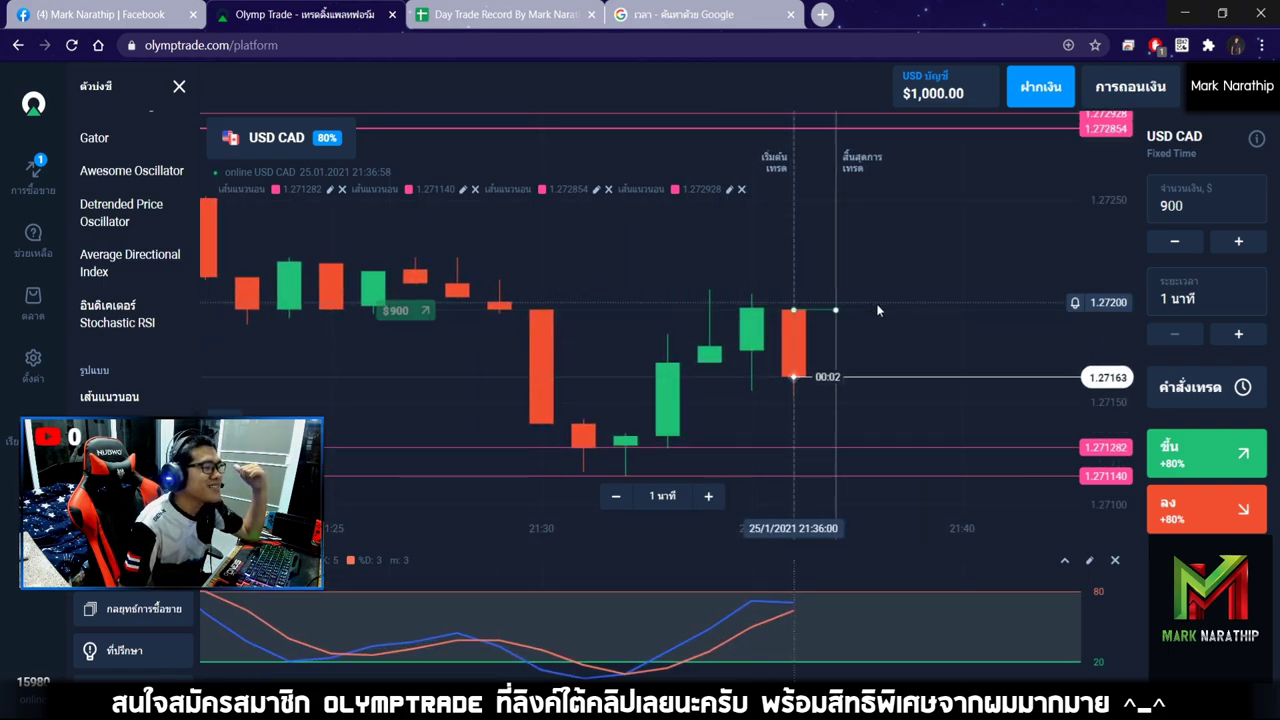
scroll(895, 305, "down", 4)
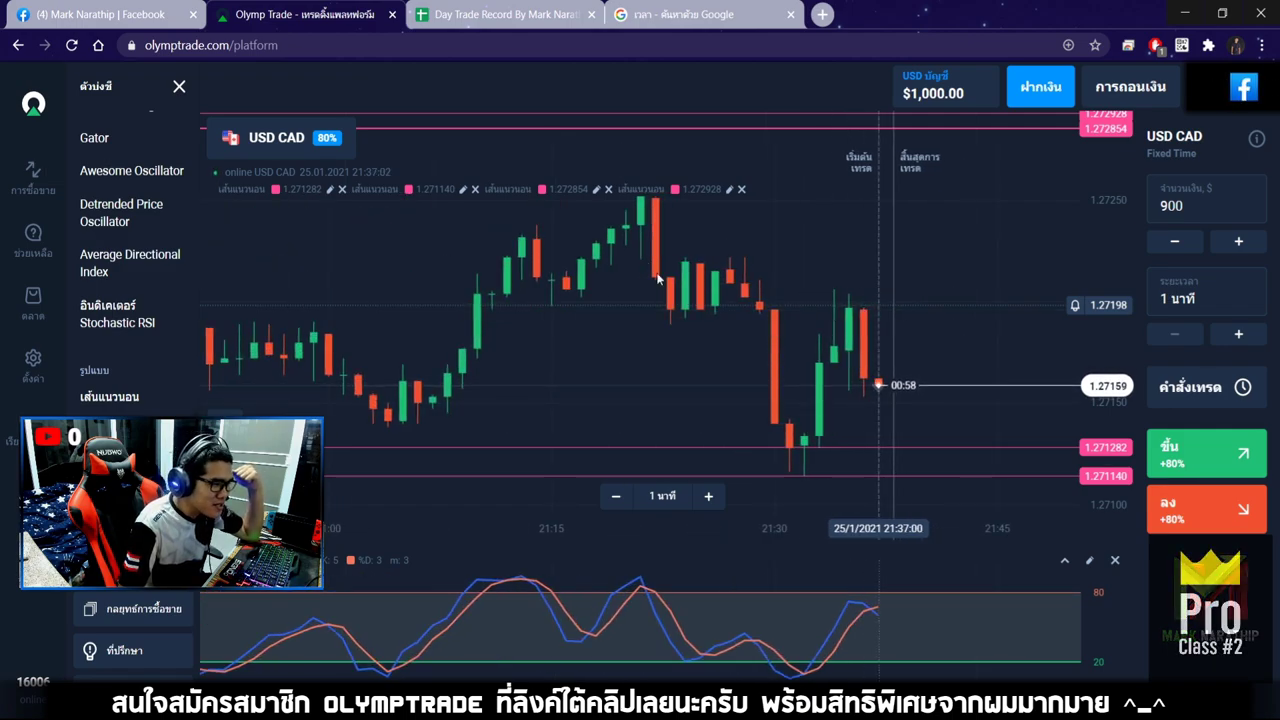
Step: Switch to the day trade record sheet and record trade 2 as a loss (แพ้) with a profit rate of 80
key("ctrl+Tab")
left_click(668, 462)
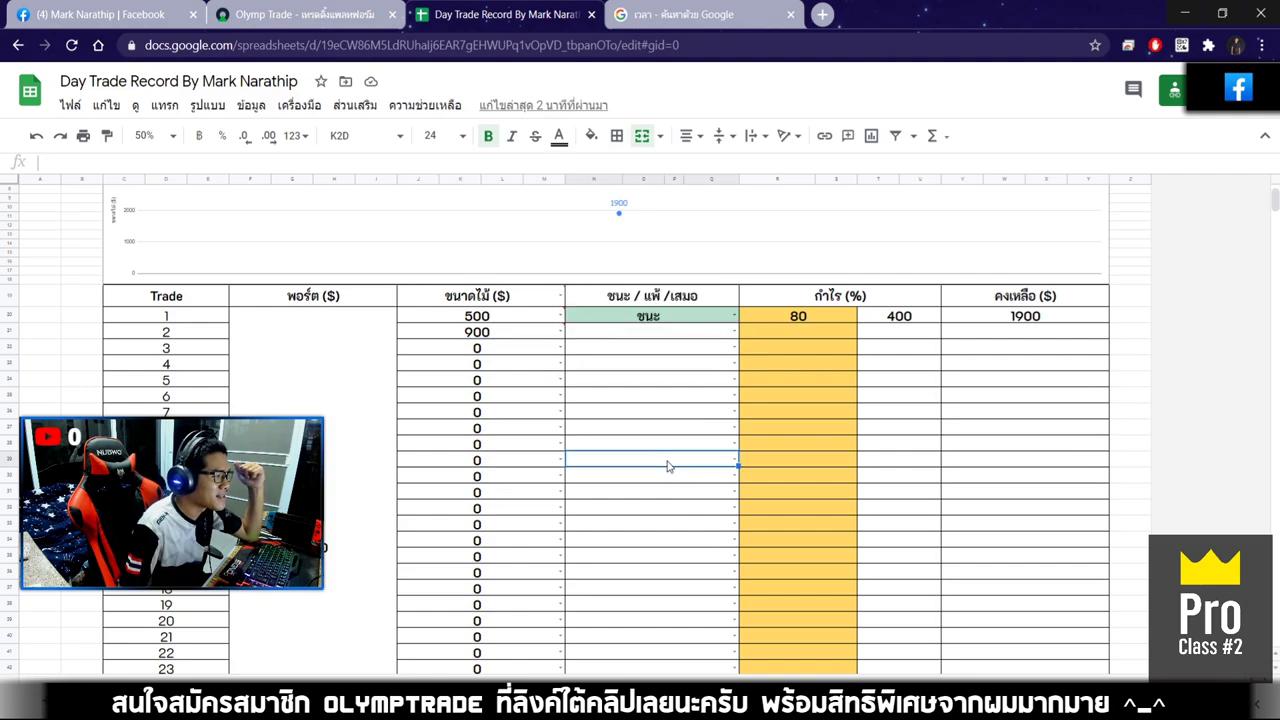
left_click(666, 341)
left_click(604, 381)
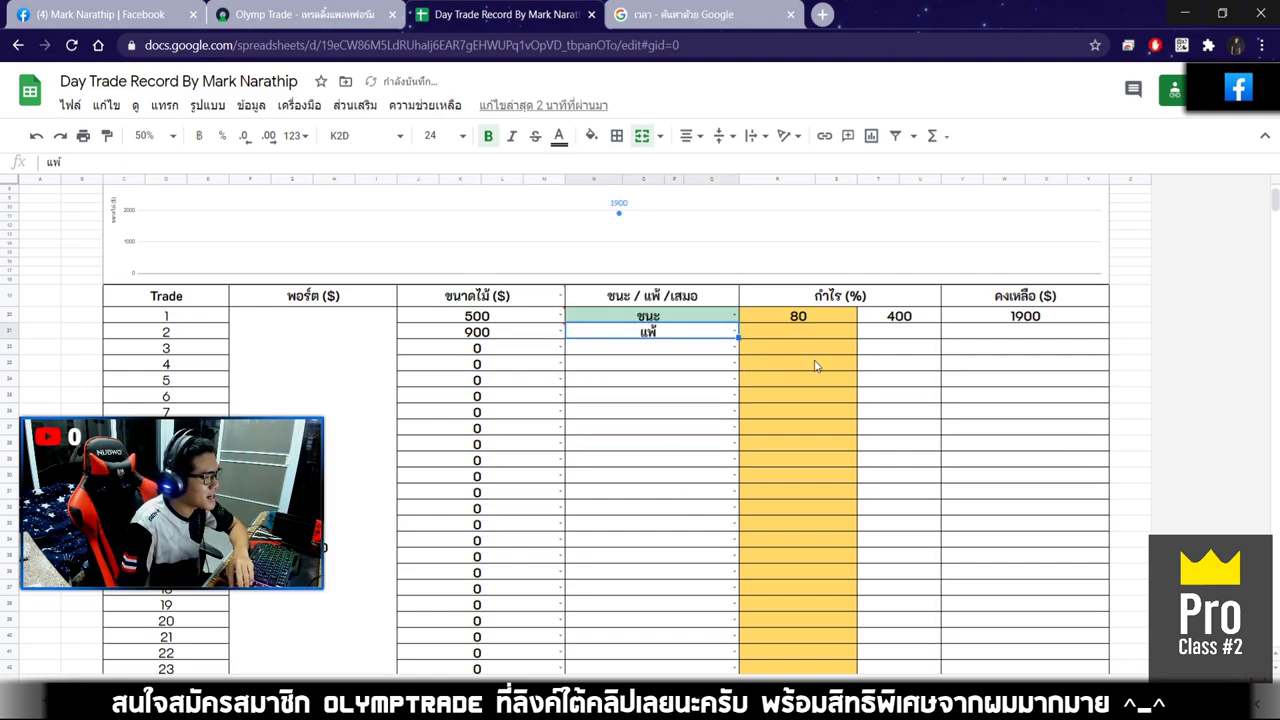
left_click(815, 337)
type("80")
key("Return")
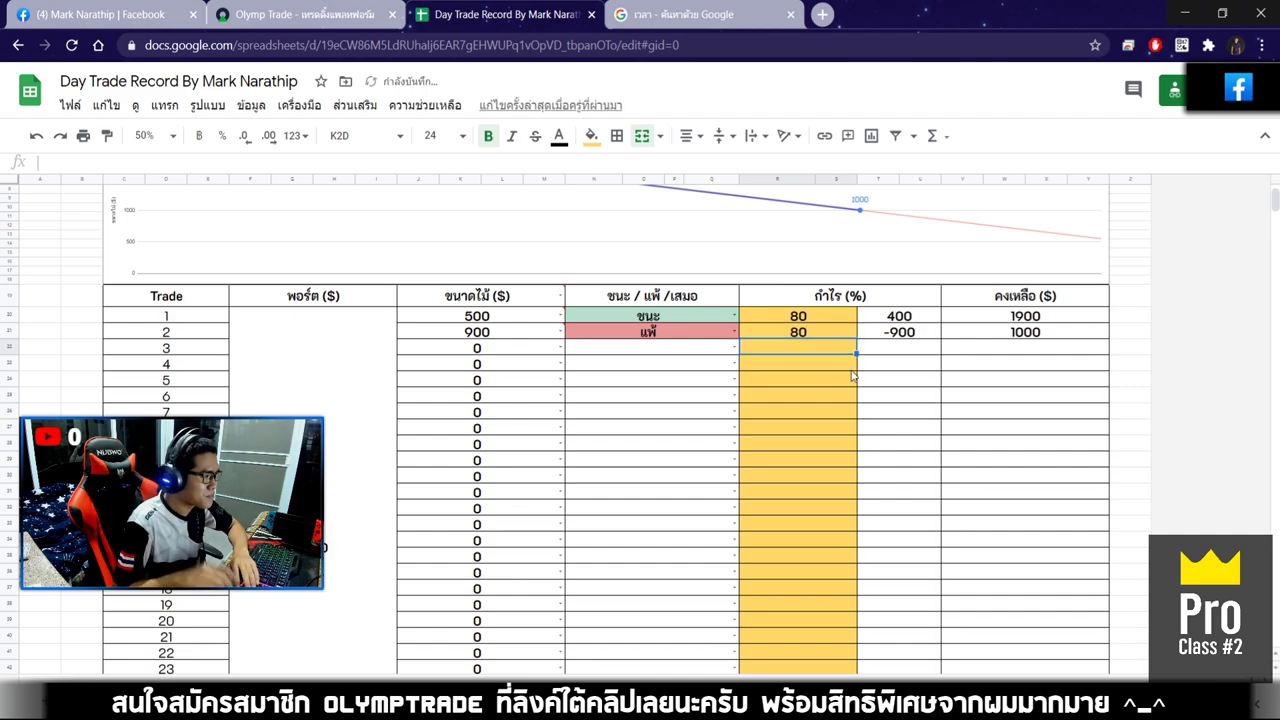
Step: Enter 500 as the size of trade 3 and select that trade's result cell
left_click(501, 352)
type("500")
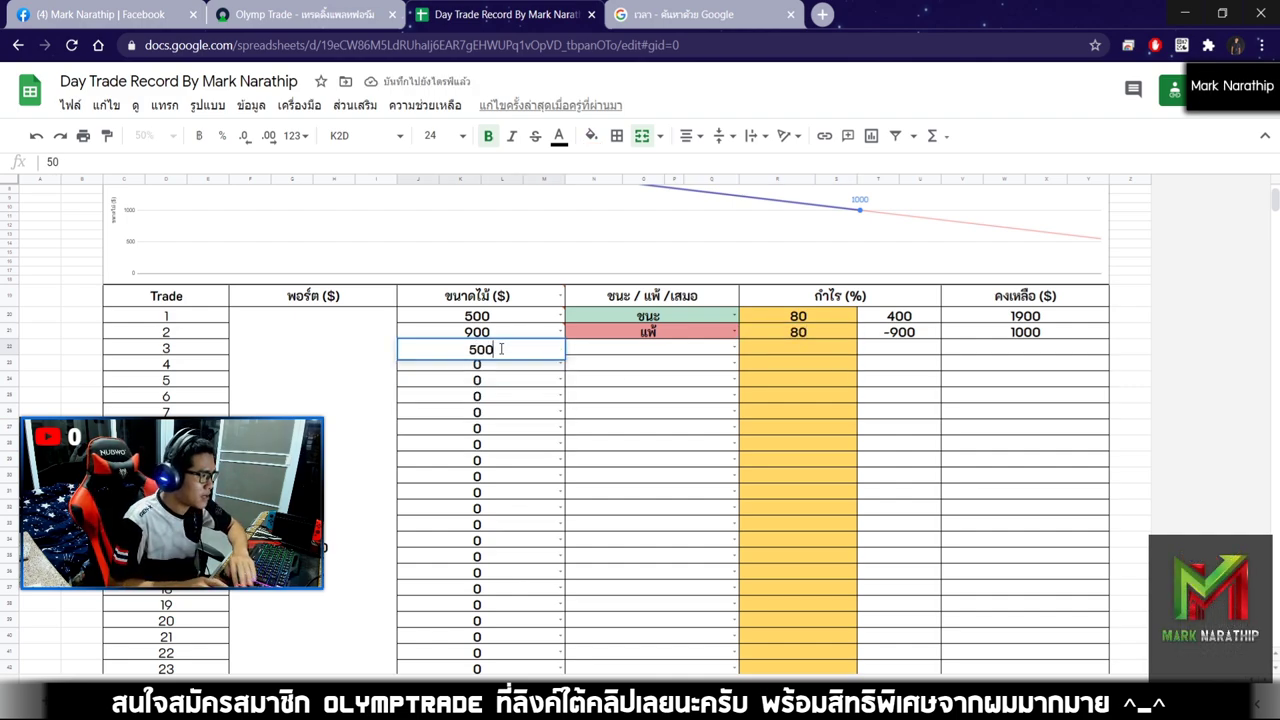
key("Return")
mouse_move(520, 351)
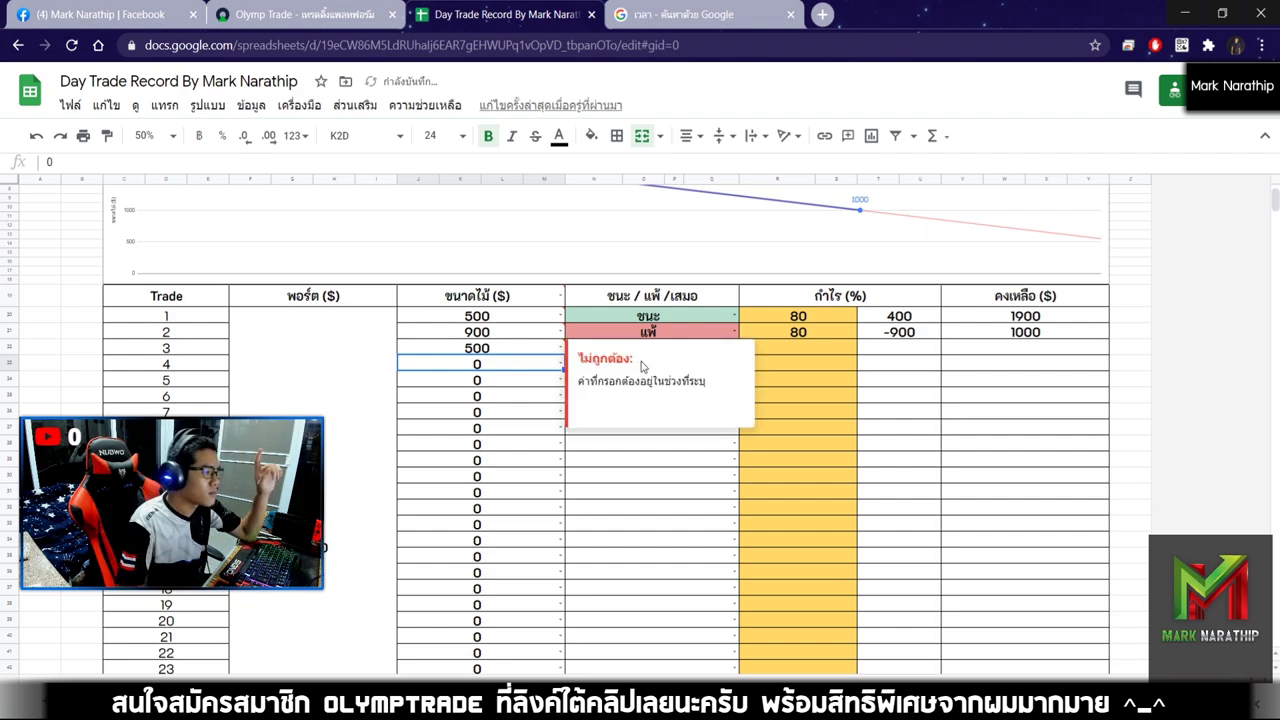
left_click(622, 485)
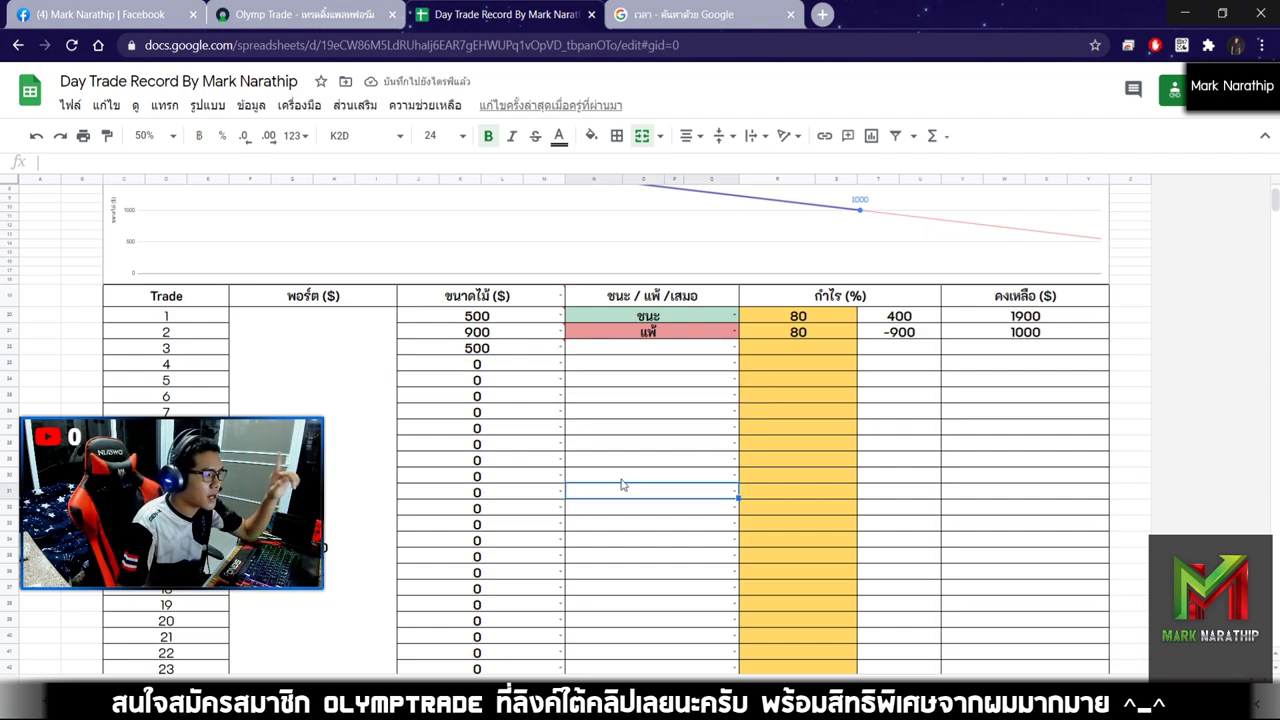
left_click(622, 350)
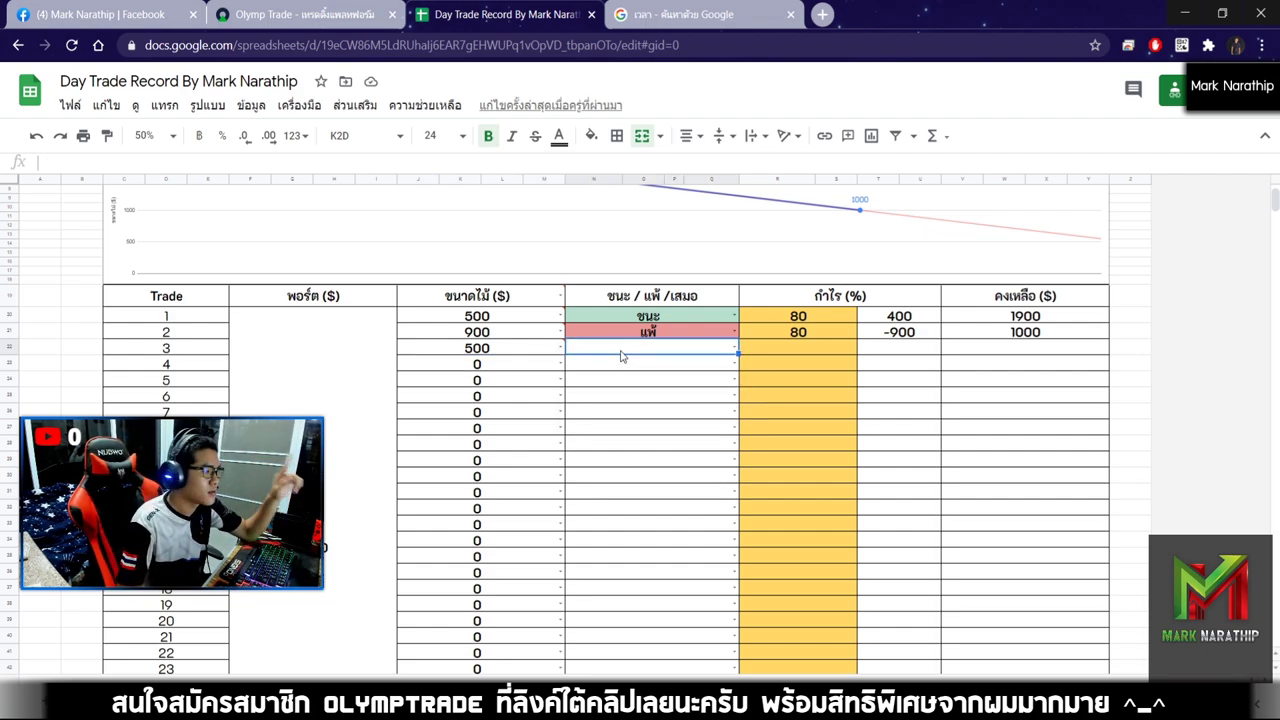
Step: Switch back to Olymp Trade and set the trade amount to $500
left_click(300, 14)
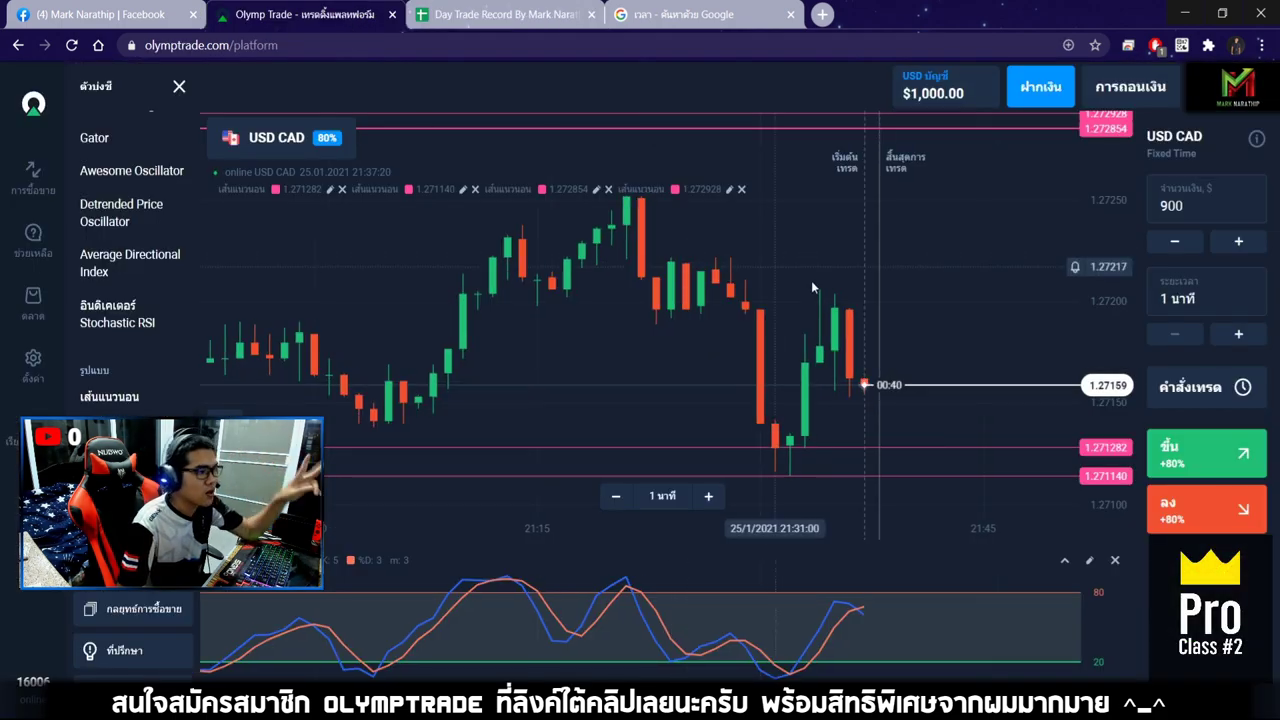
left_click(1200, 205)
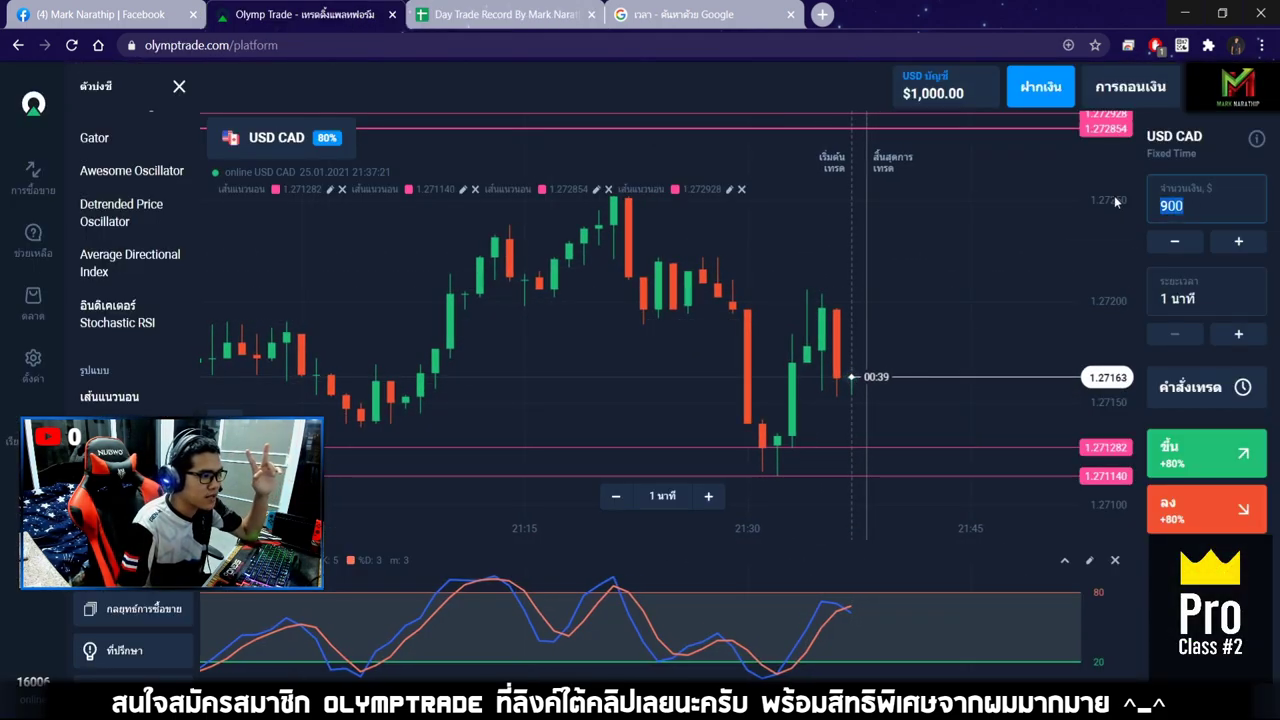
type("50")
left_click(950, 307)
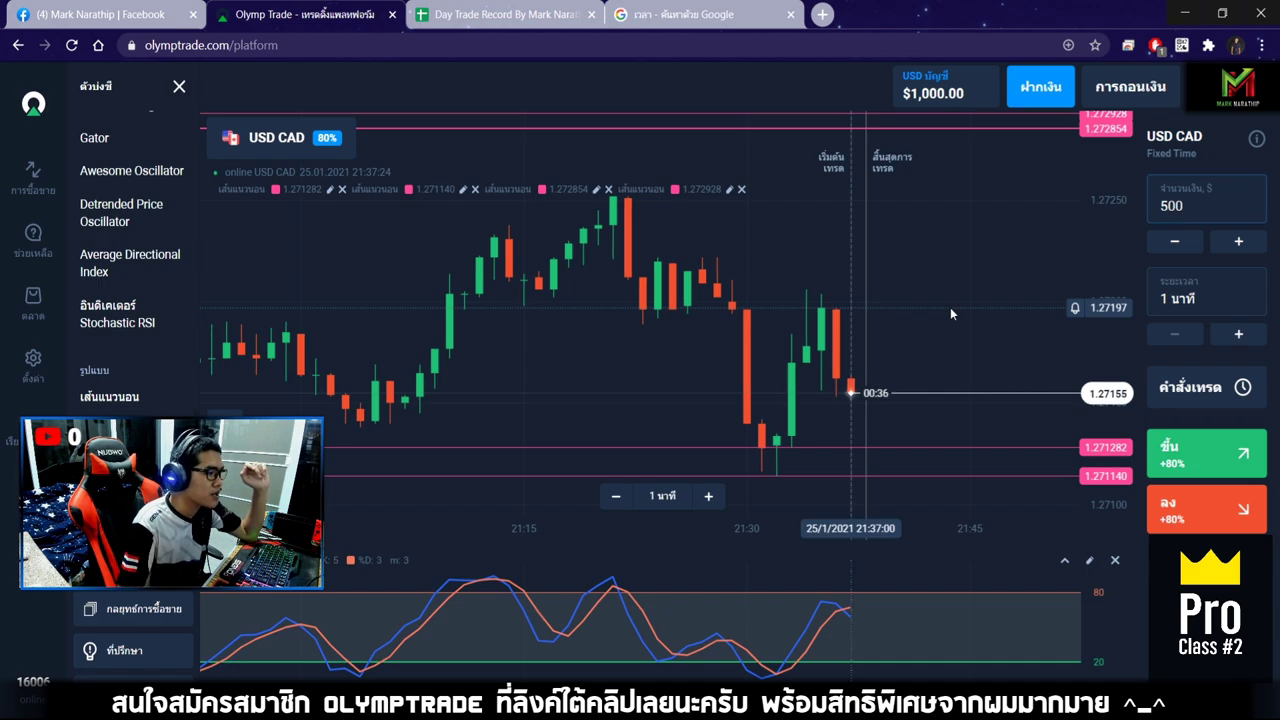
Step: Examine the USD CAD chart and compare it with the EUR USD, GBP USD, USD JPY and USD CHF charts
scroll(947, 310, "down", 3)
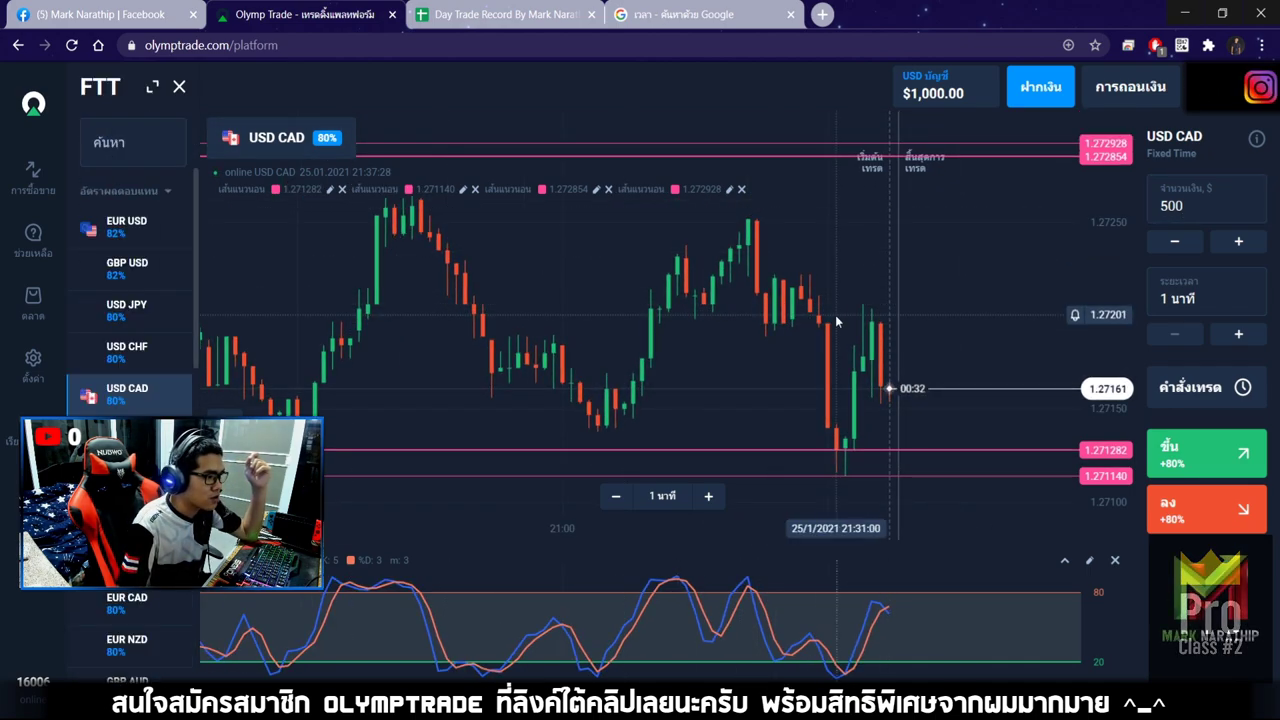
scroll(765, 320, "down", 3)
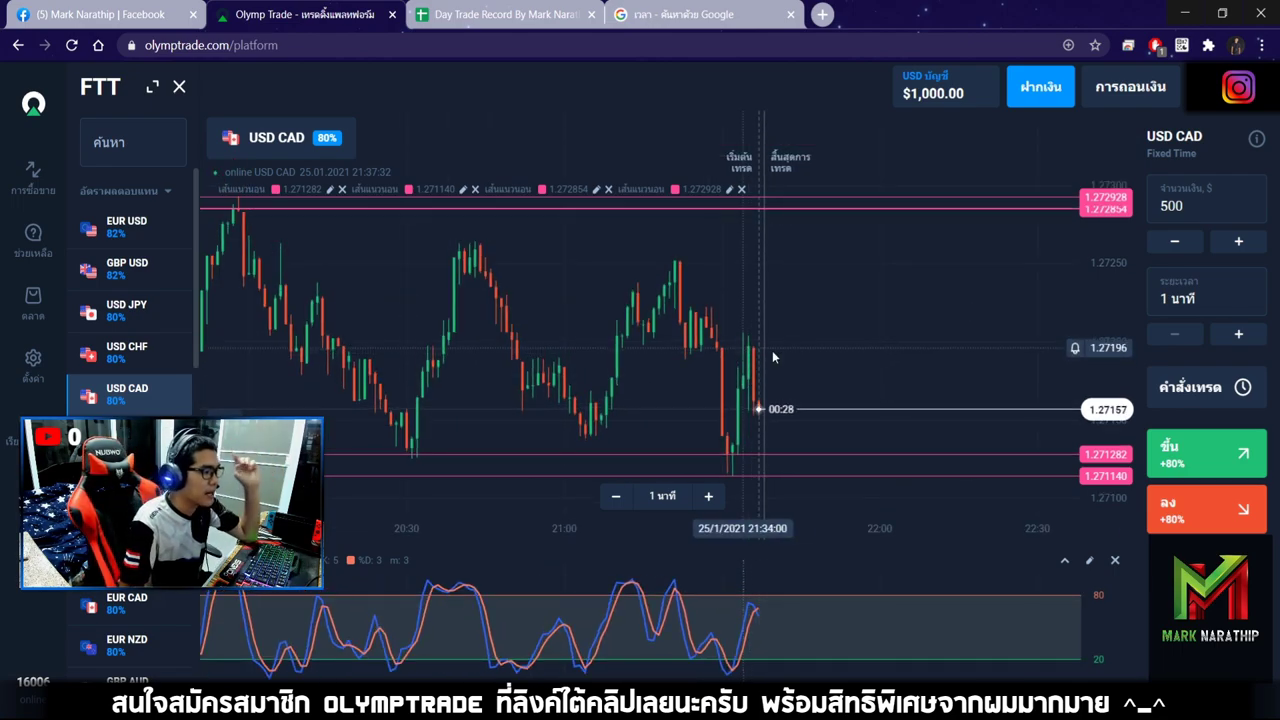
scroll(789, 349, "up", 5)
scroll(760, 352, "down", 2)
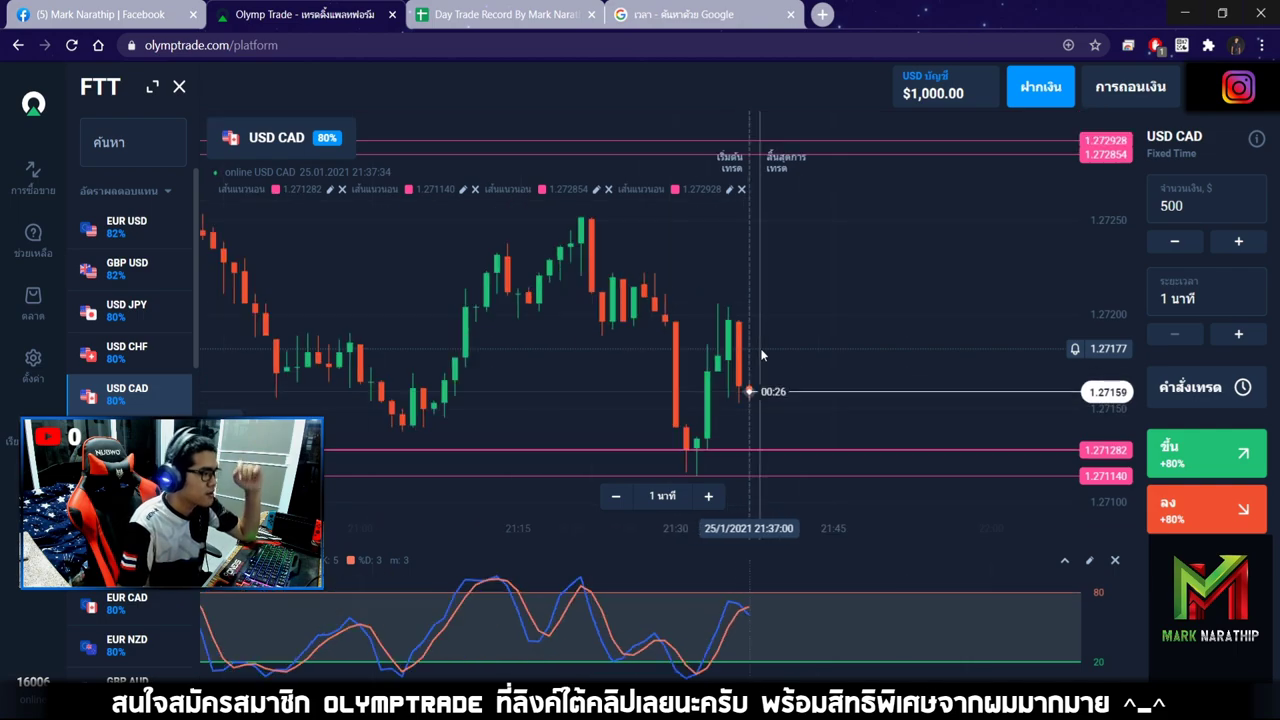
left_click(126, 226)
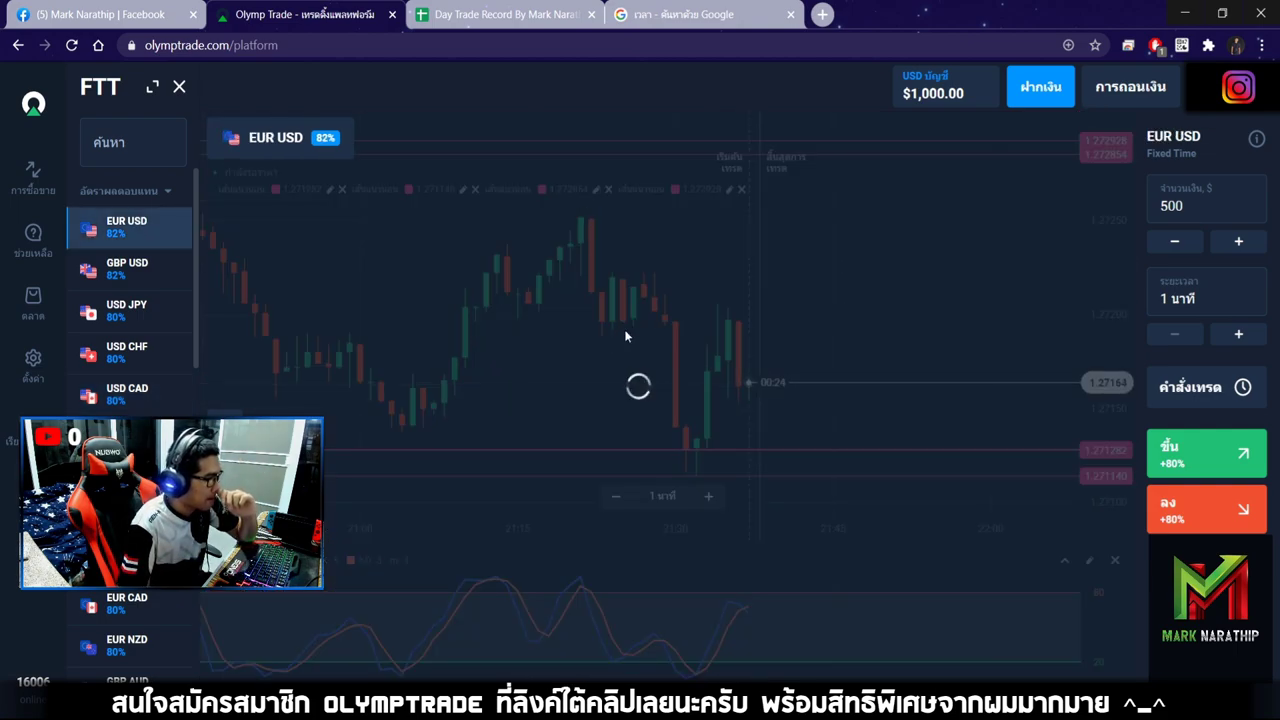
left_click(172, 272)
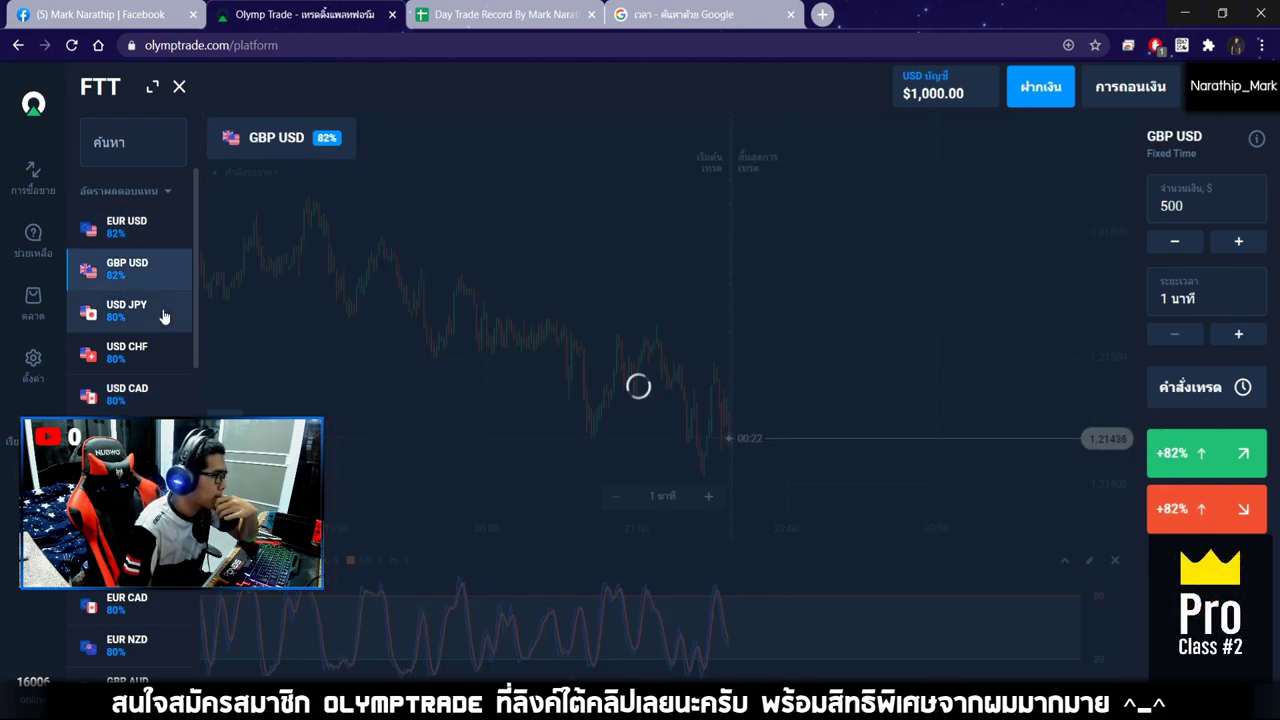
left_click(163, 316)
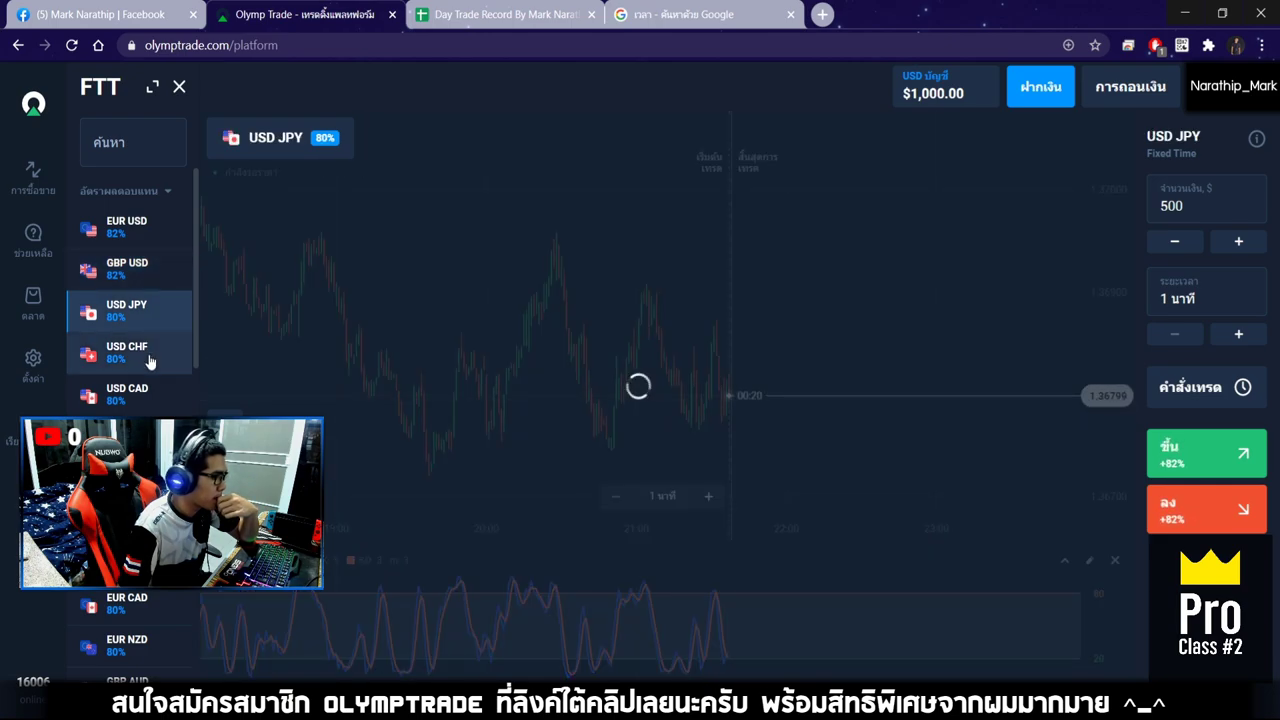
left_click(149, 356)
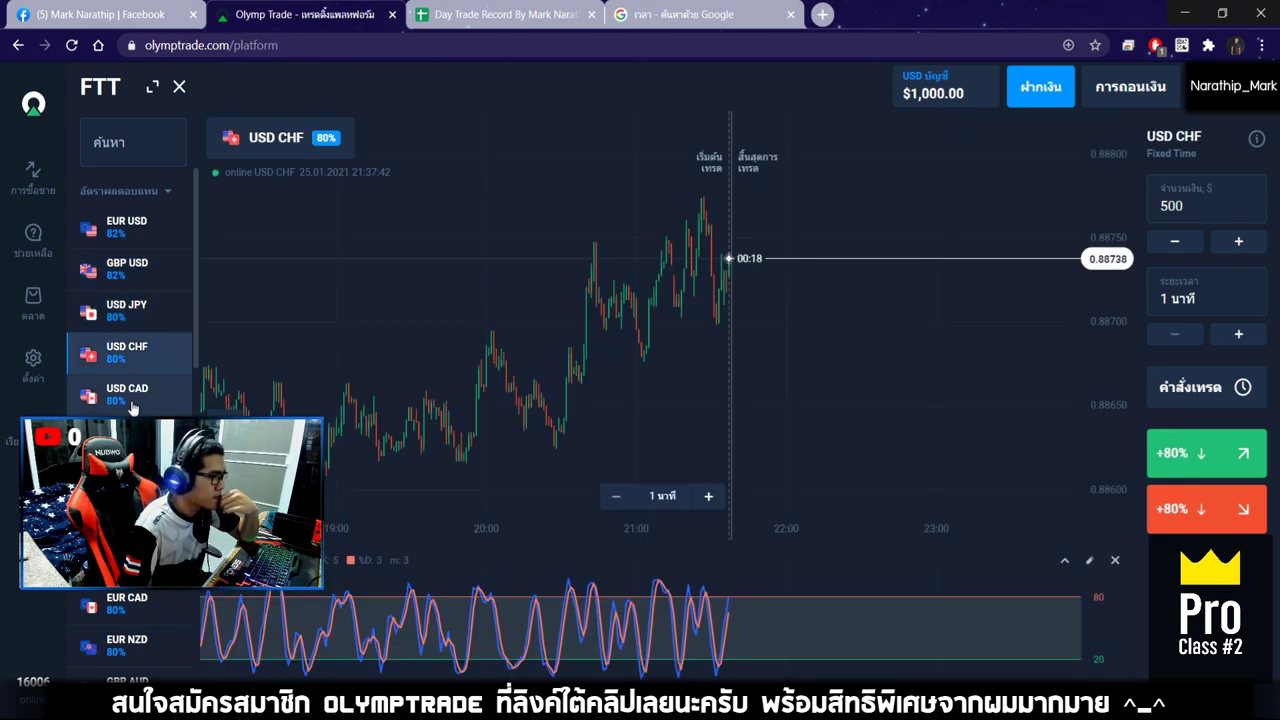
left_click(131, 395)
Step: Review the charts of the euro cross pairs, including EUR JPY, EUR CHF, EUR AUD, EUR CAD and EUR NZD
left_click(130, 514)
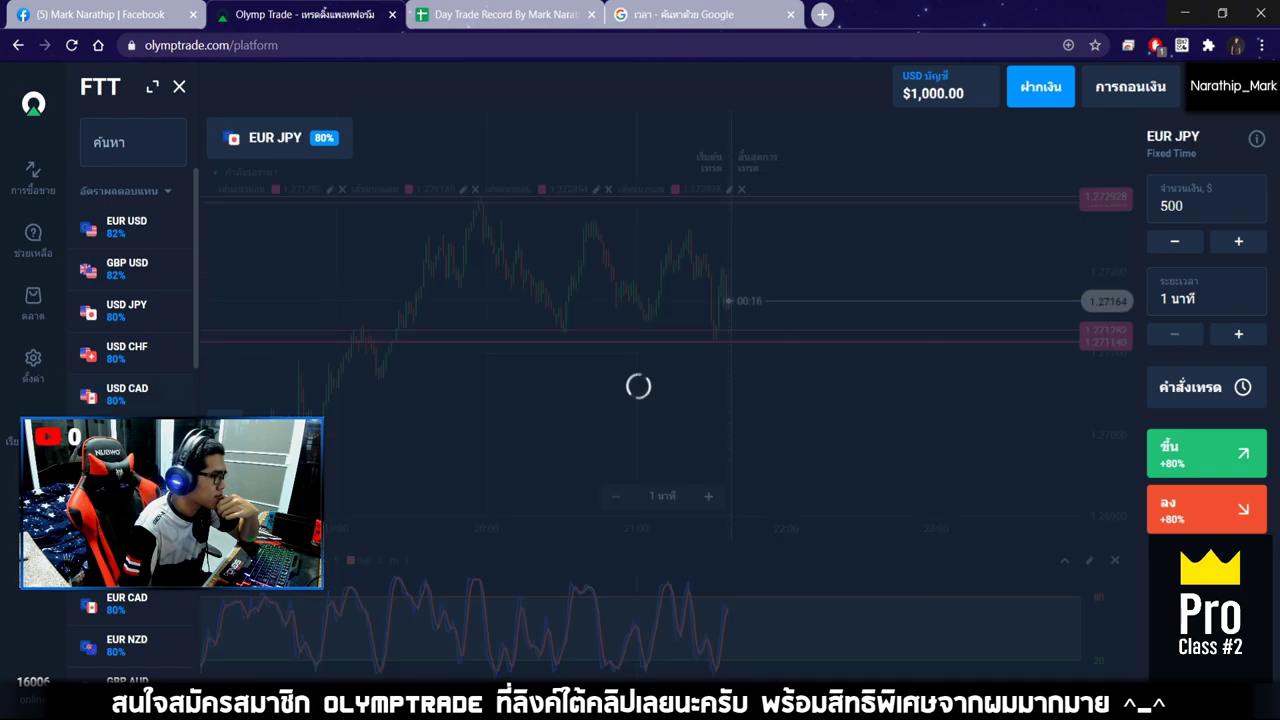
left_click(130, 556)
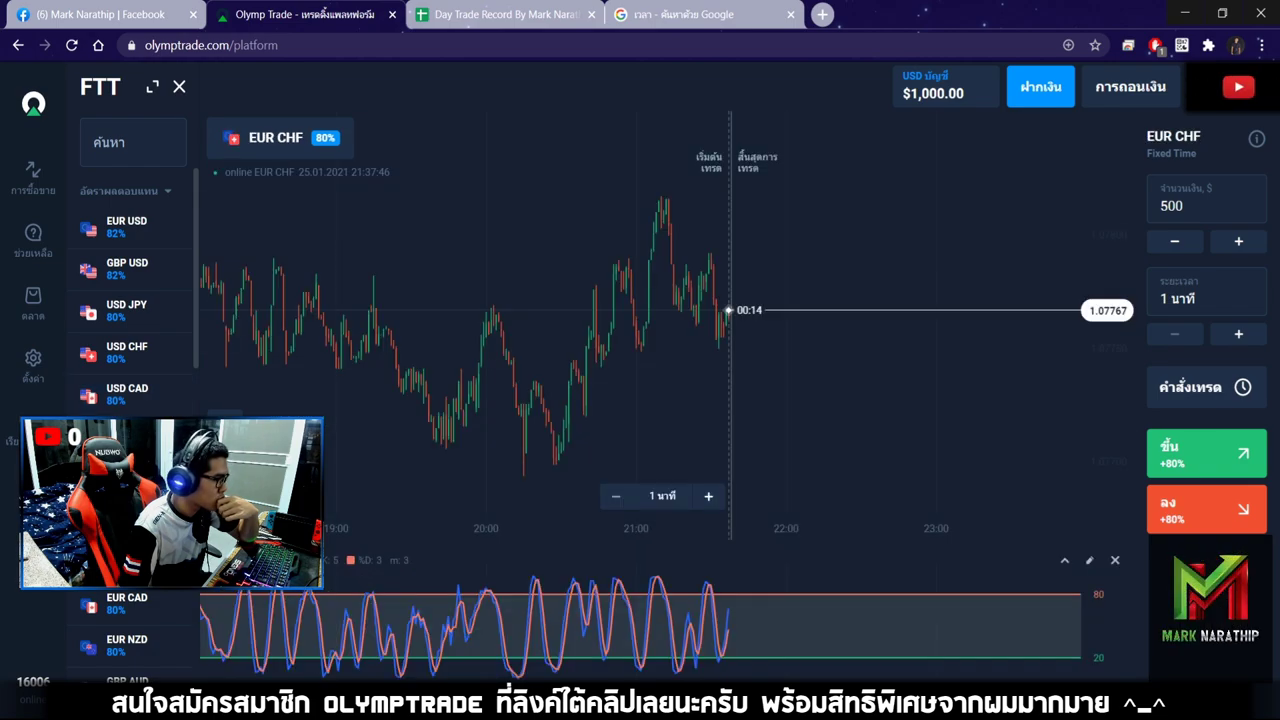
left_click(130, 472)
left_click(130, 555)
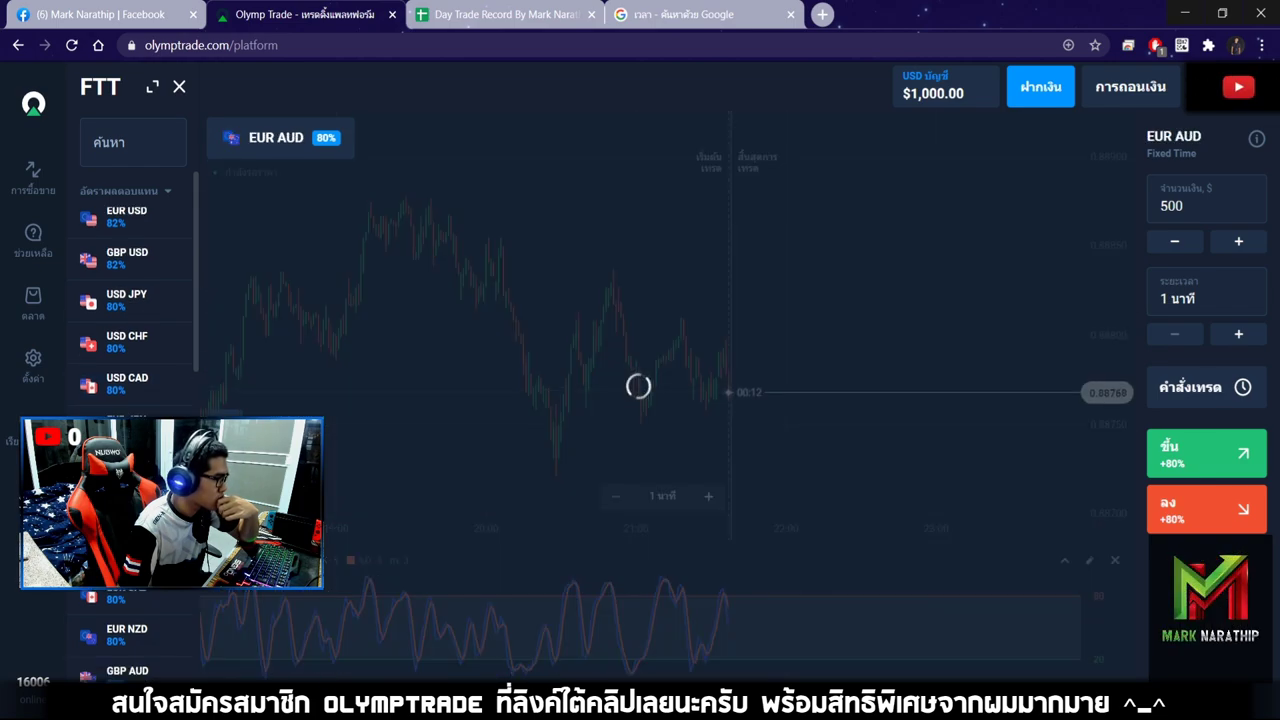
scroll(133, 360, "down", 3)
left_click(133, 345)
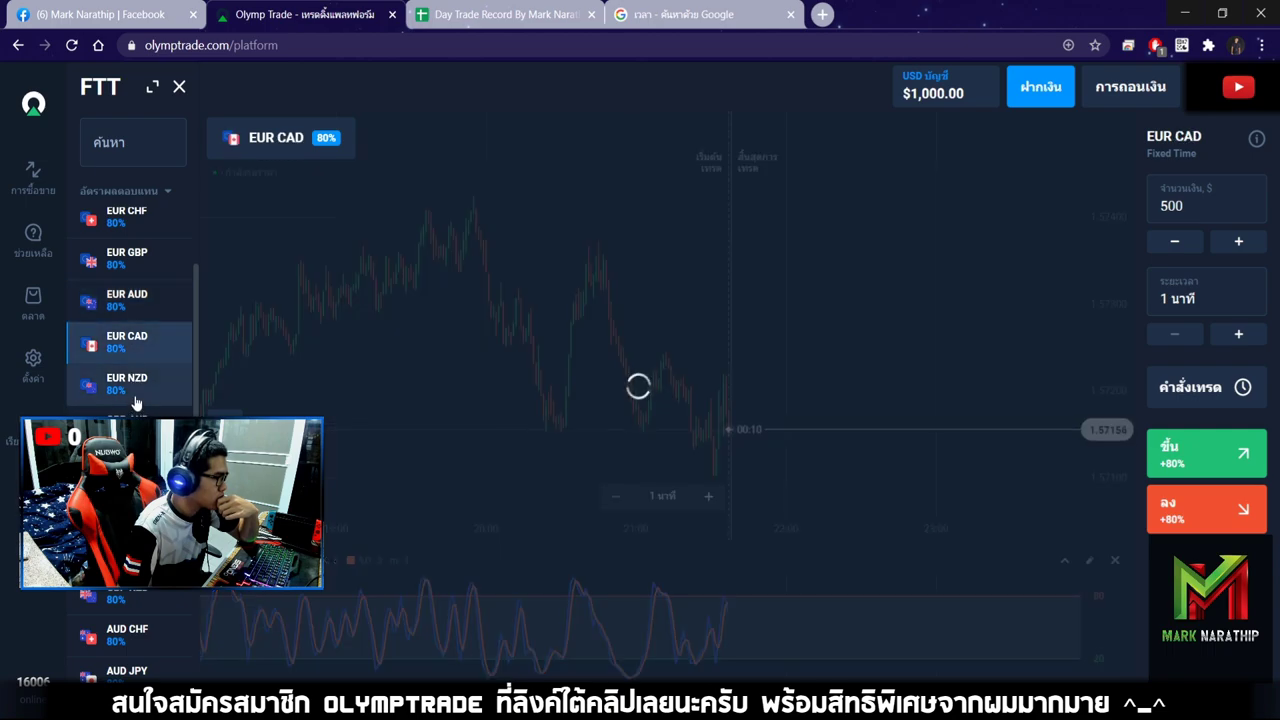
left_click(133, 385)
Step: Review the charts of the pound cross pairs, including GBP CAD and GBP JPY, and of AUD CHF and AUD JPY
left_click(133, 427)
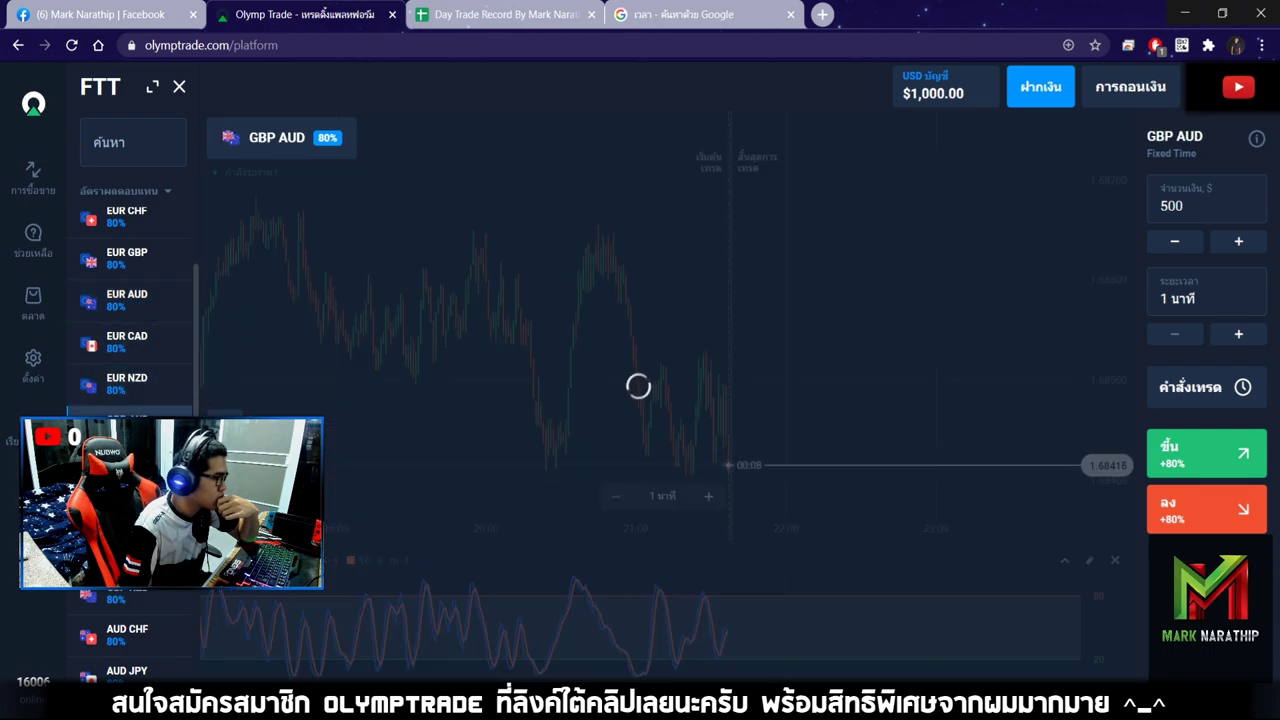
left_click(133, 469)
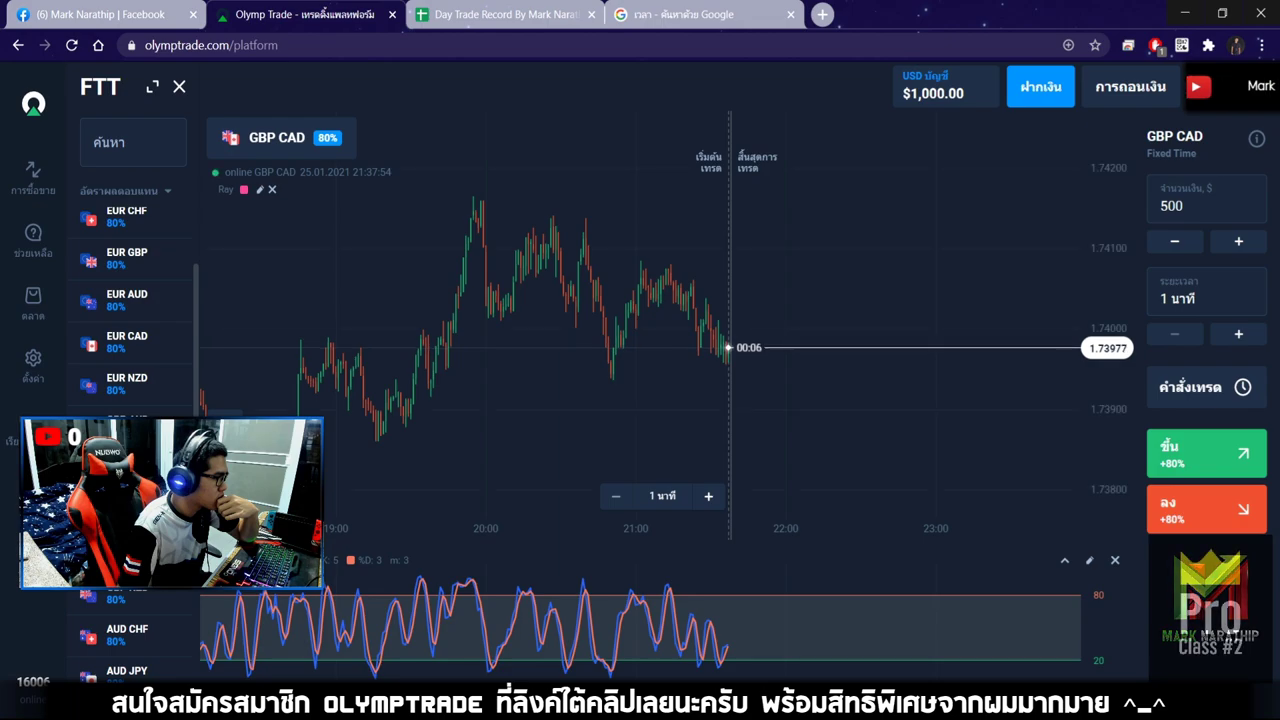
scroll(133, 469, "down", 3)
left_click(133, 385)
scroll(130, 360, "down", 1)
left_click(130, 362)
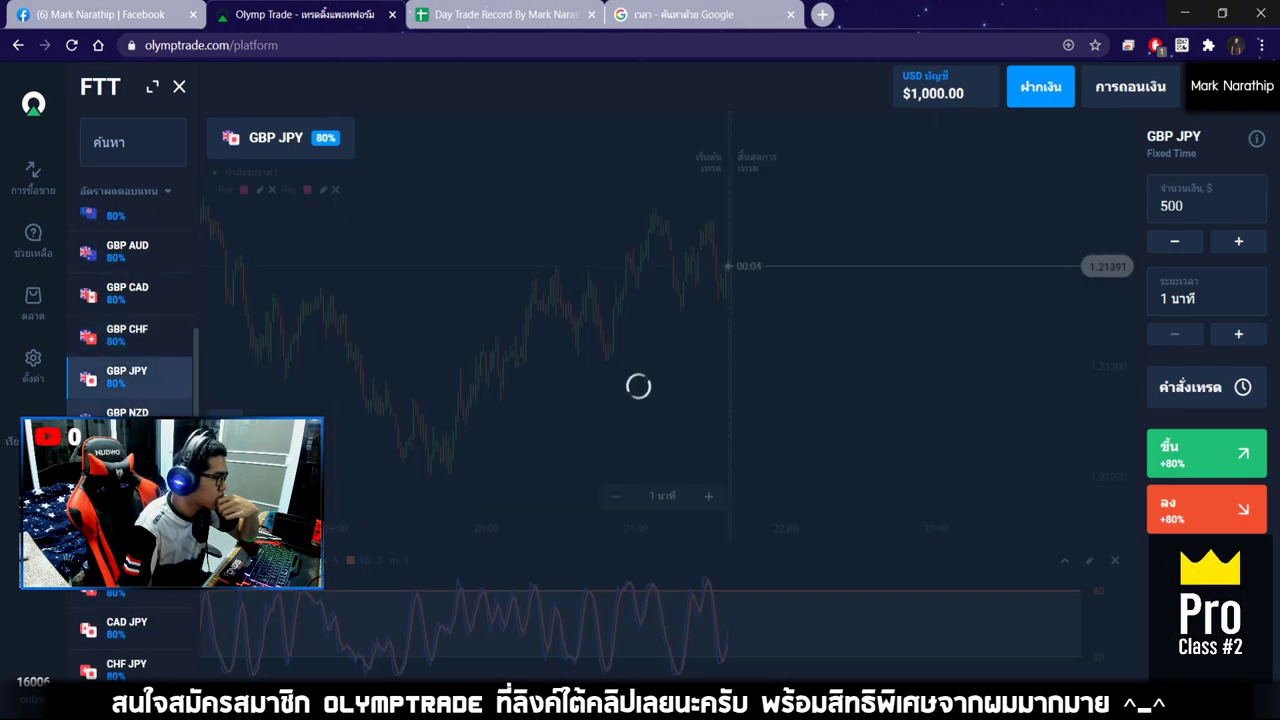
left_click(130, 410)
left_click(130, 452)
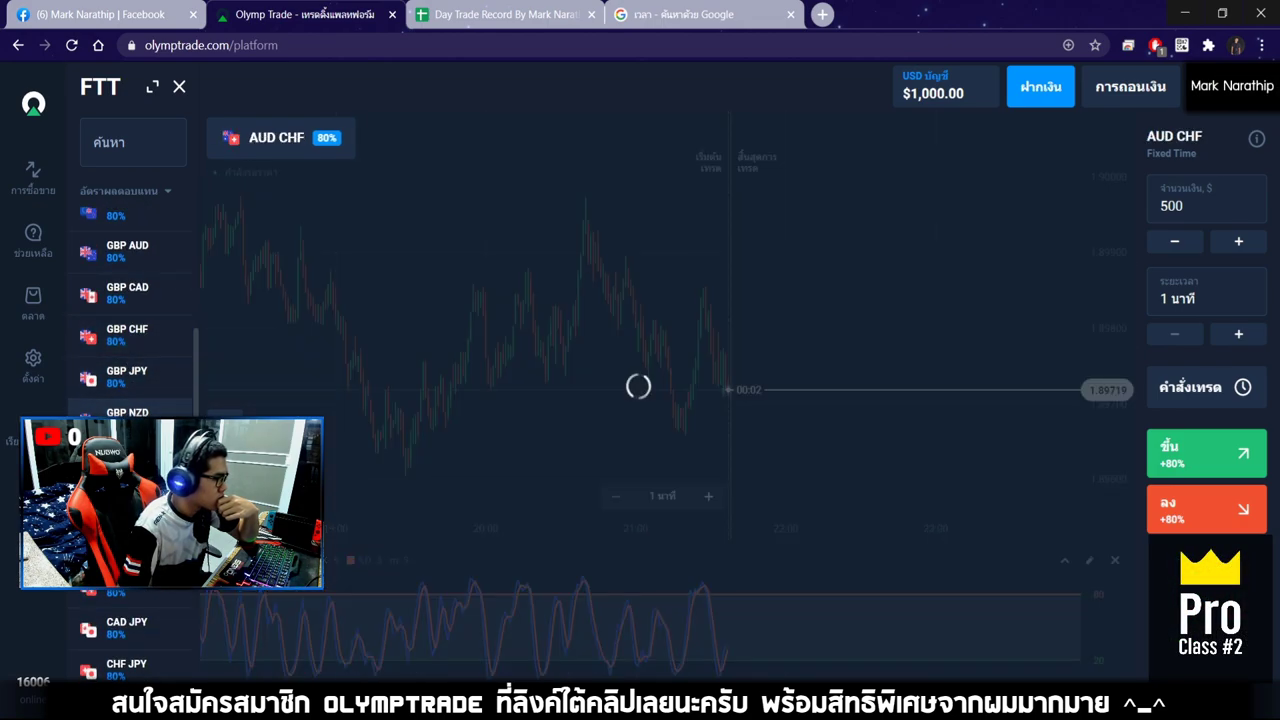
left_click(130, 494)
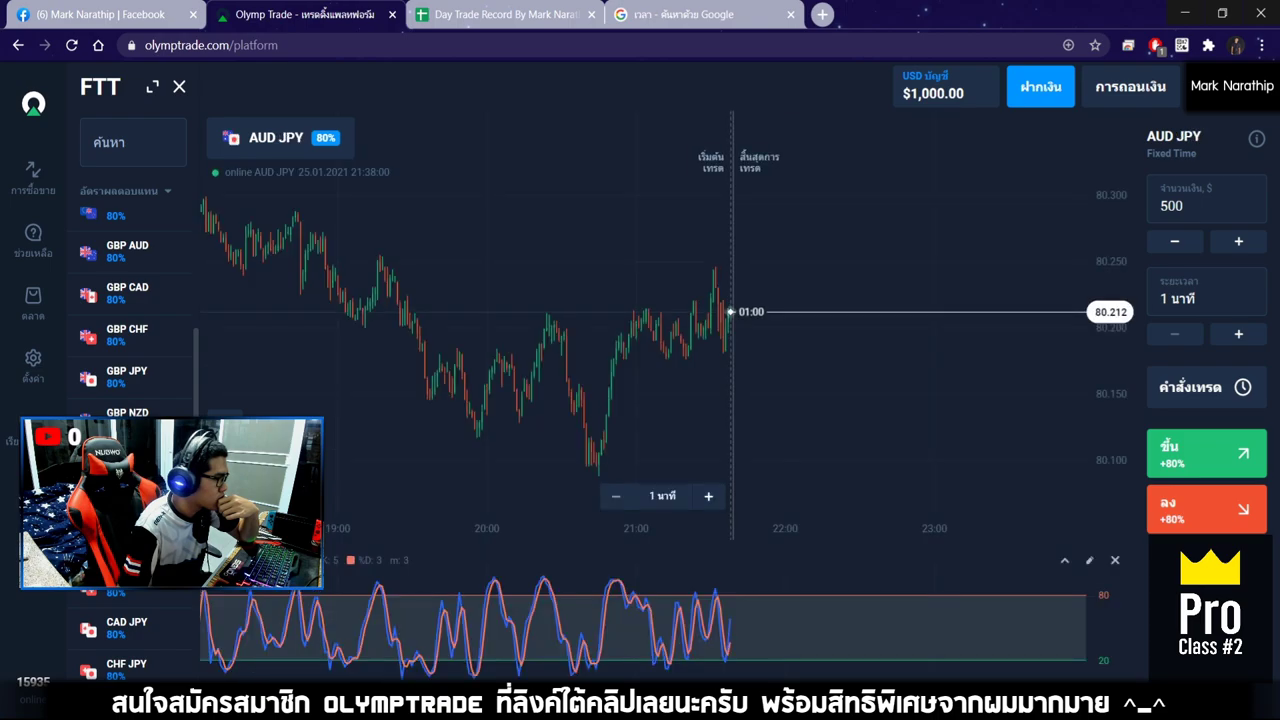
Step: Compare the AUD NZD and CAD CHF charts and open a $500 one-minute up trade on AUD NZD
left_click(130, 538)
left_click(135, 596)
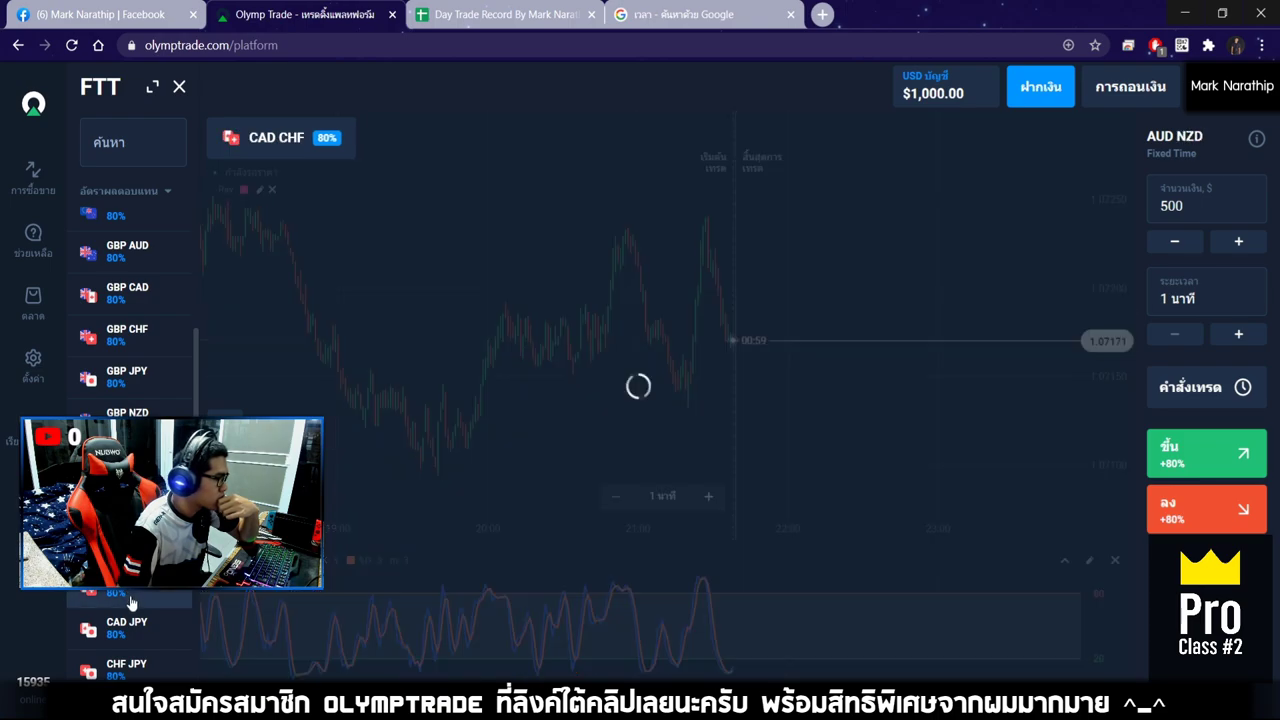
left_click(130, 538)
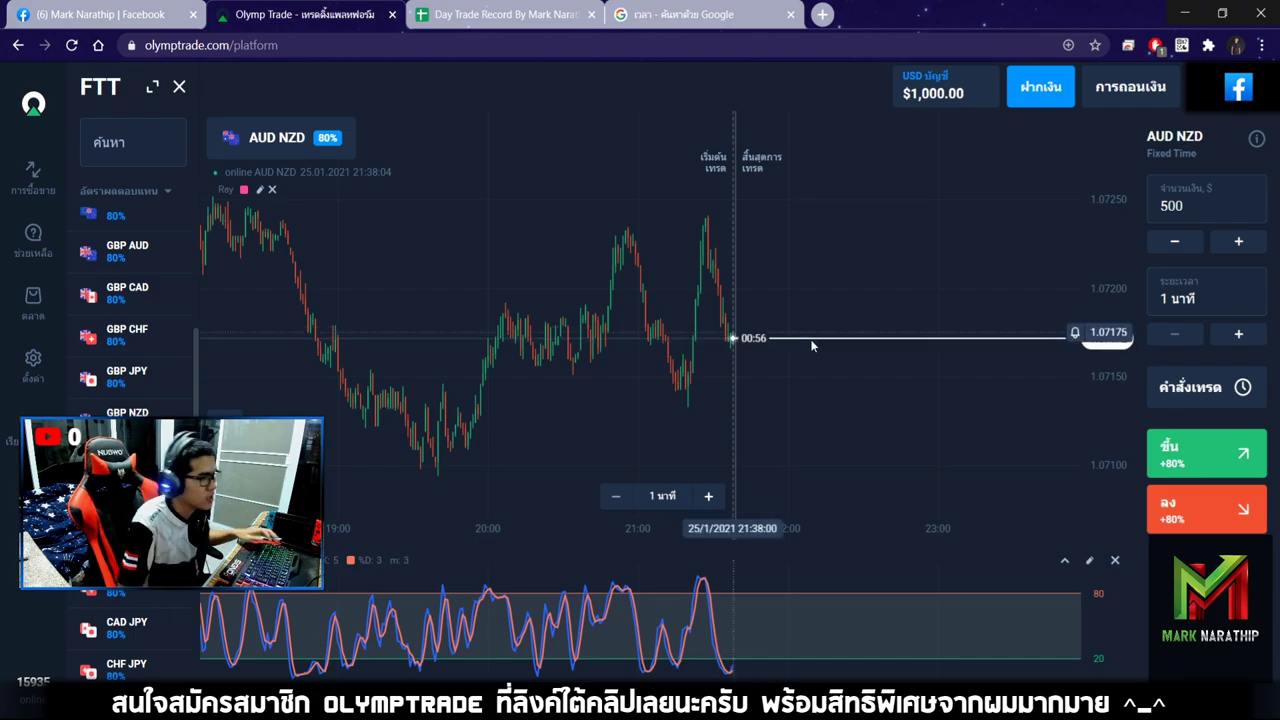
left_click(1205, 455)
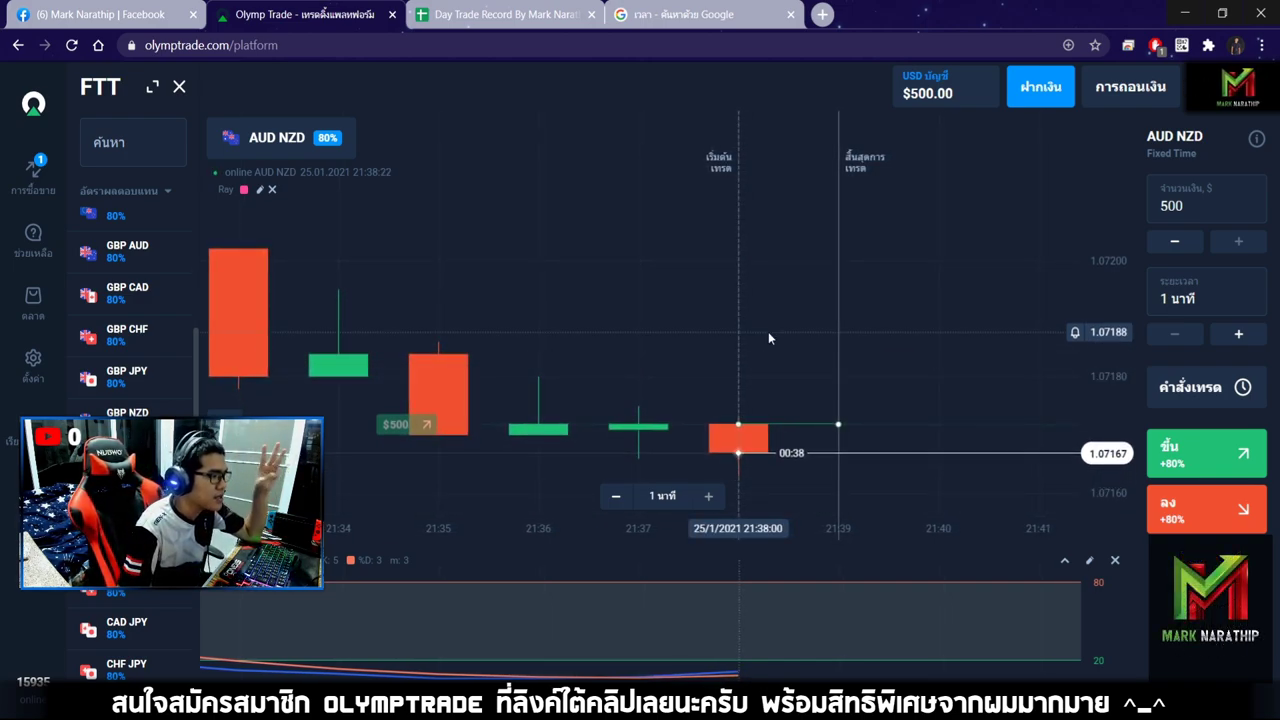
Step: Examine the AUD NZD chart from recent candles to the wider price history around the open $500 trade
left_click_drag(766, 337, 803, 334)
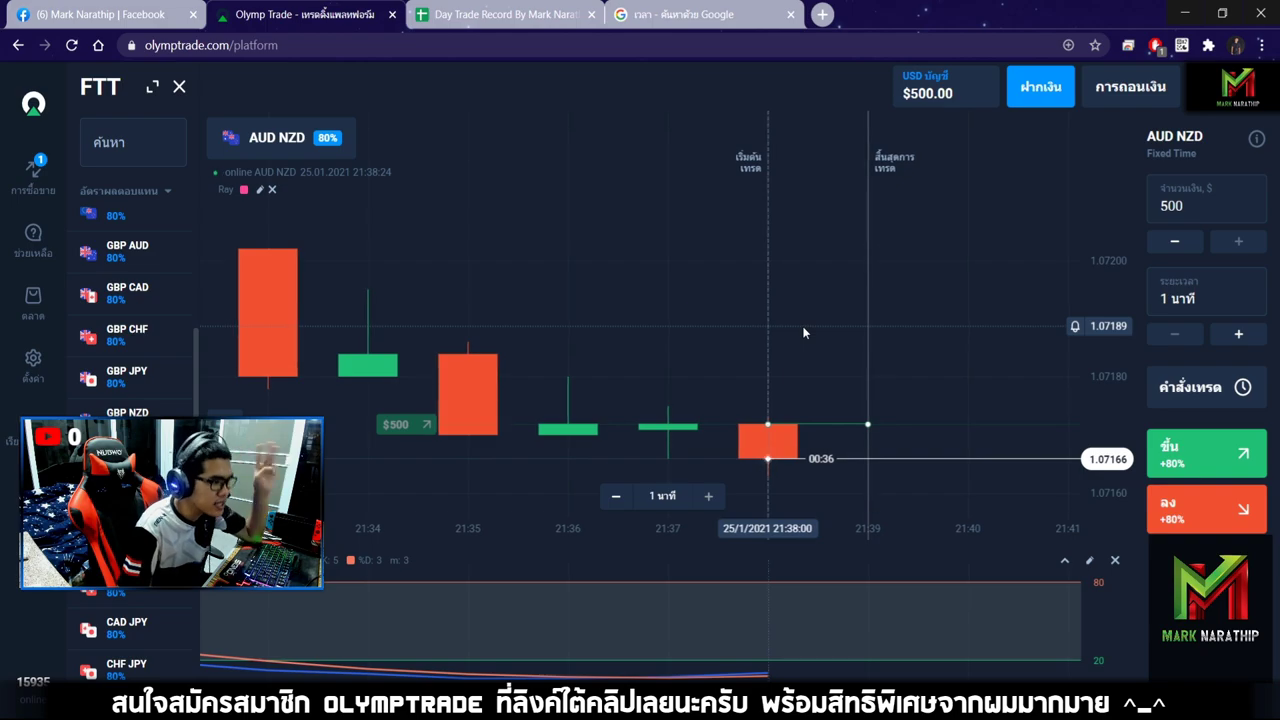
scroll(803, 333, "down", 3)
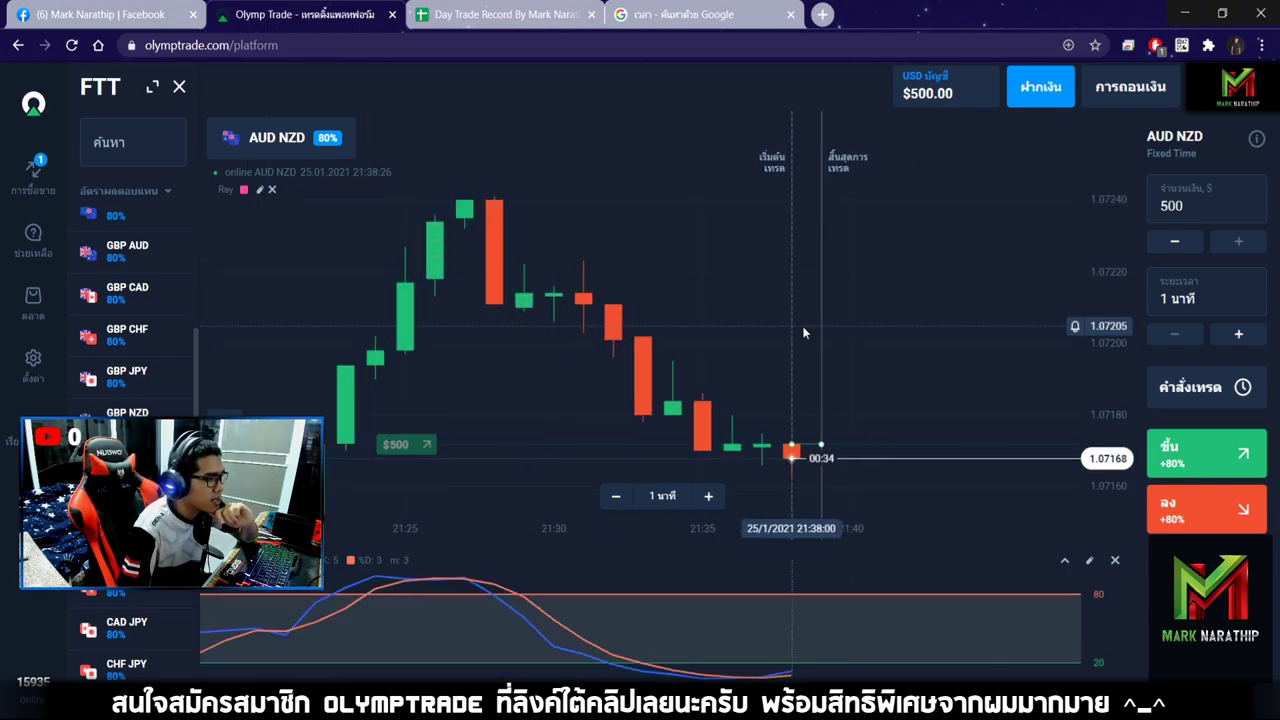
scroll(803, 333, "down", 5)
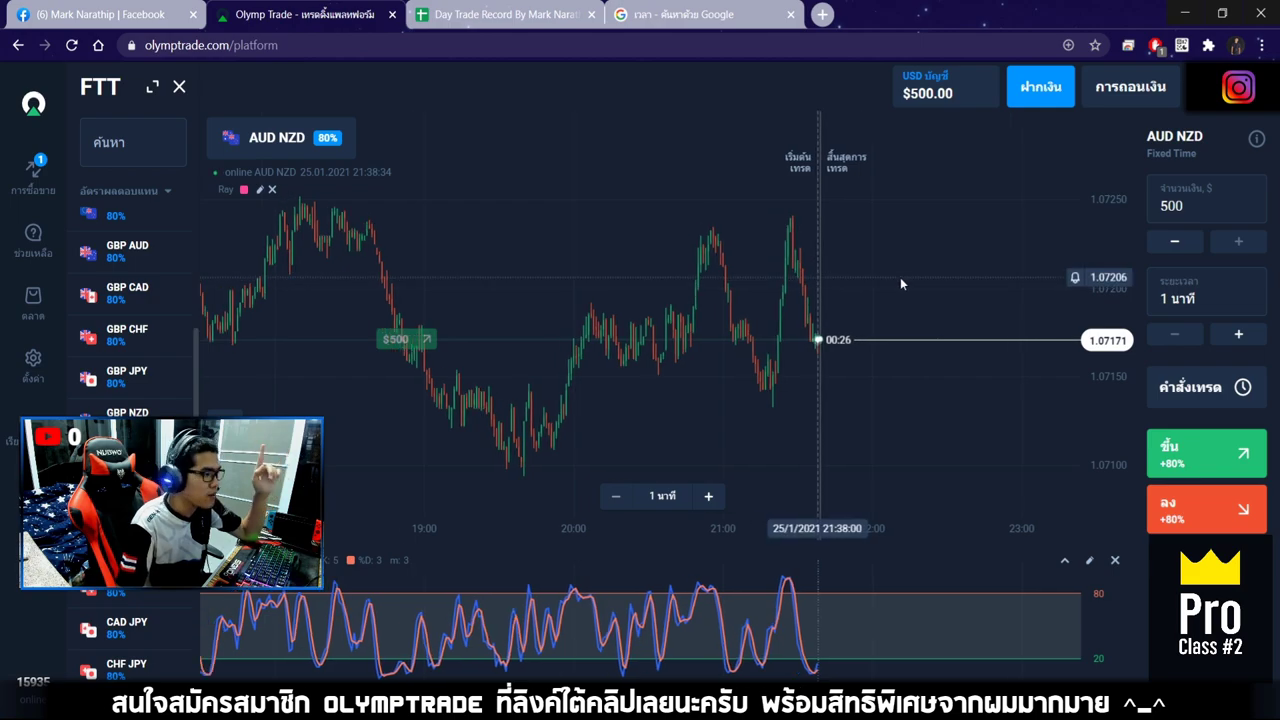
scroll(860, 262, "up", 10)
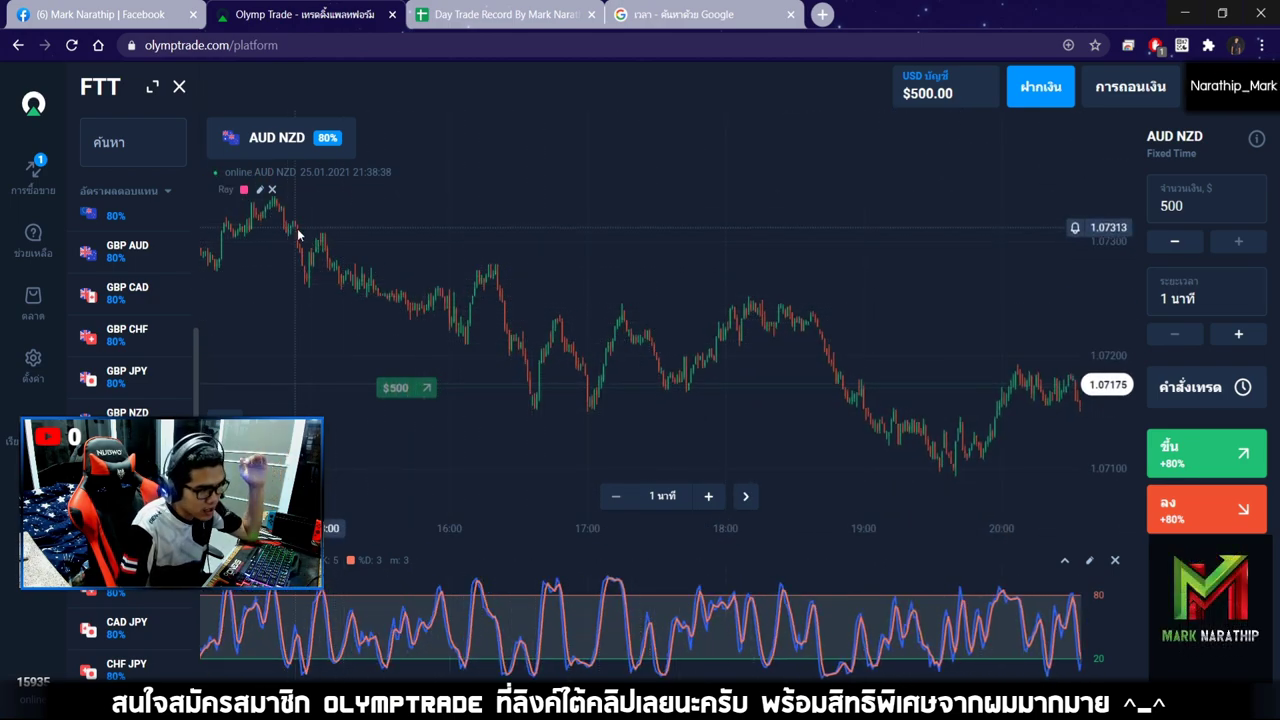
scroll(329, 228, "down", 5)
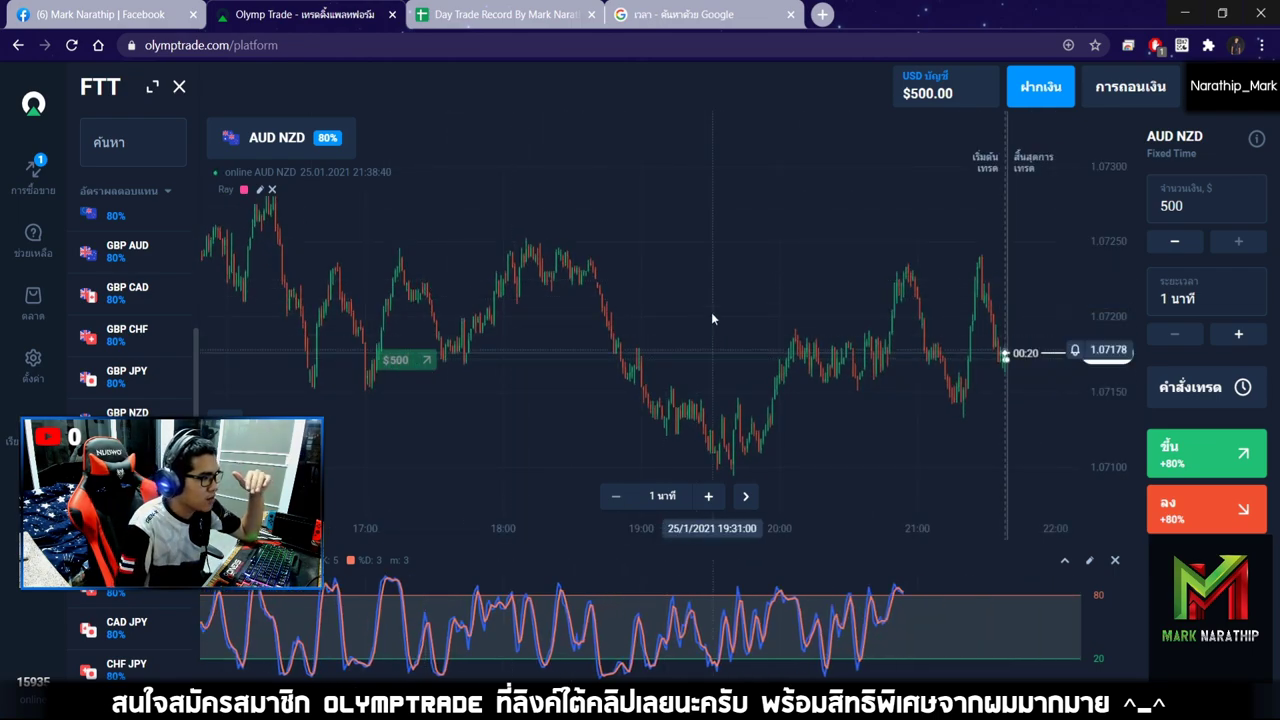
scroll(680, 300, "down", 3)
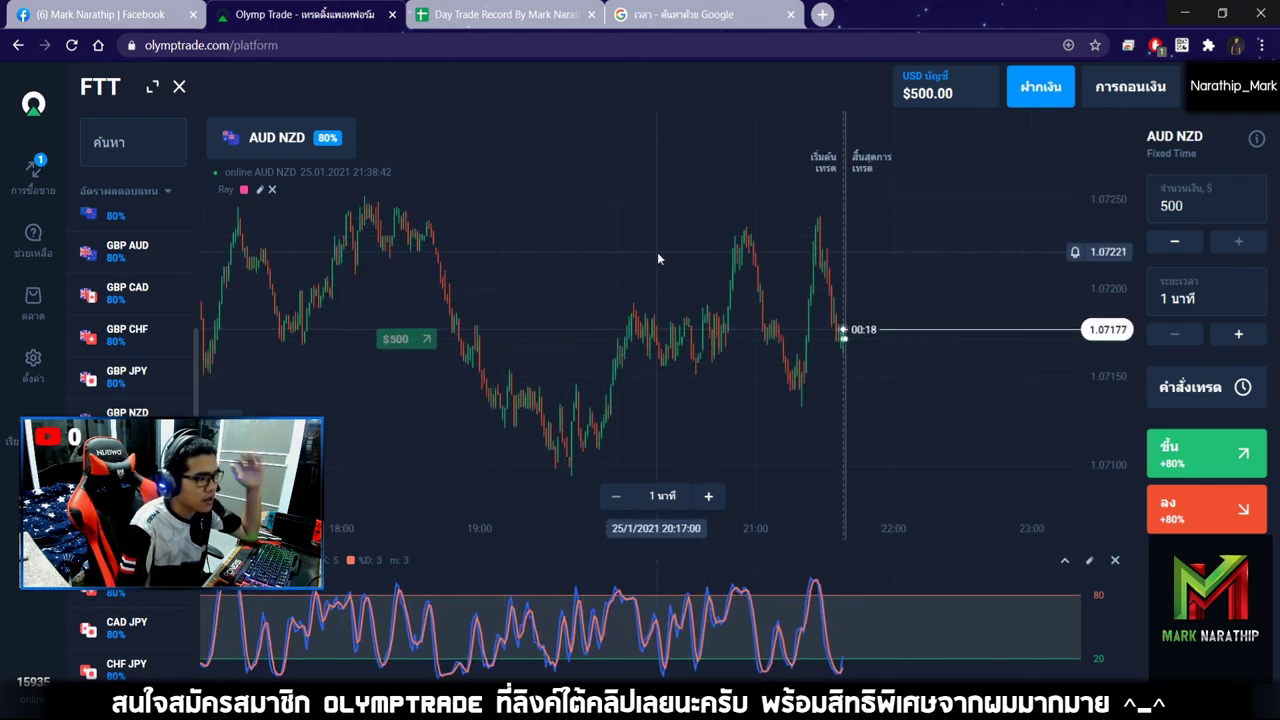
left_click_drag(657, 259, 696, 257)
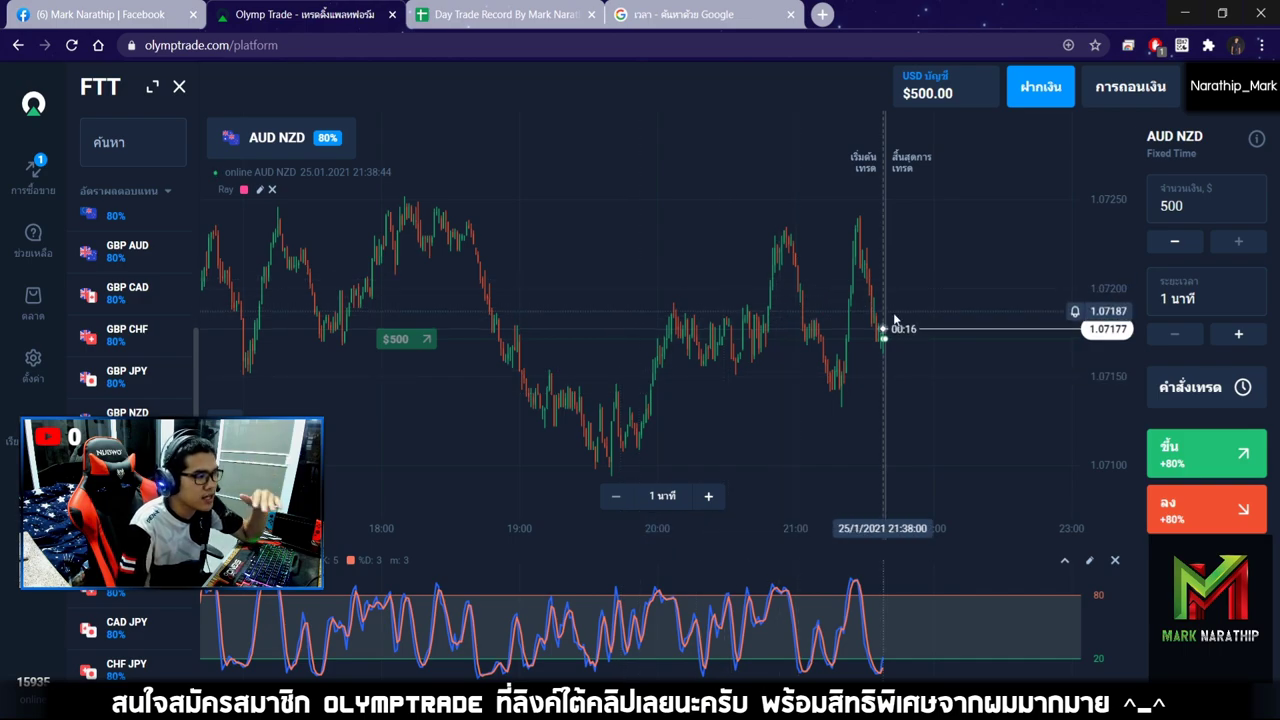
scroll(880, 318, "up", 5)
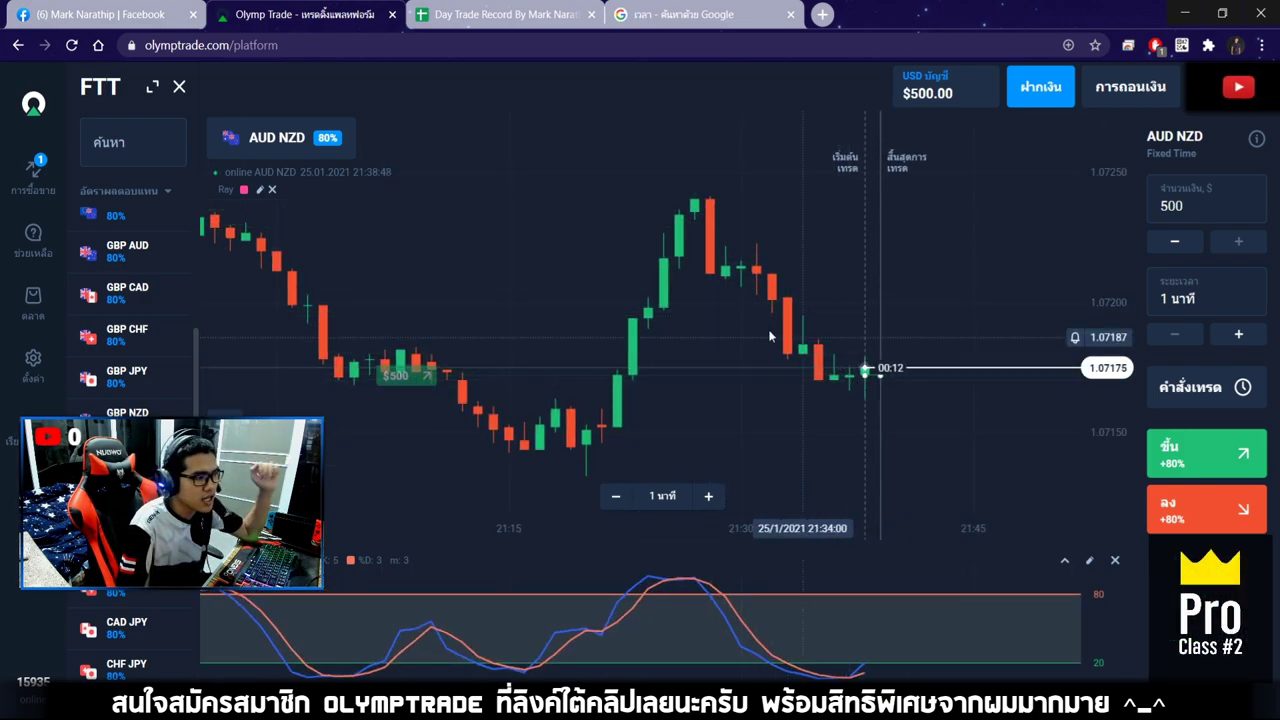
scroll(872, 400, "up", 3)
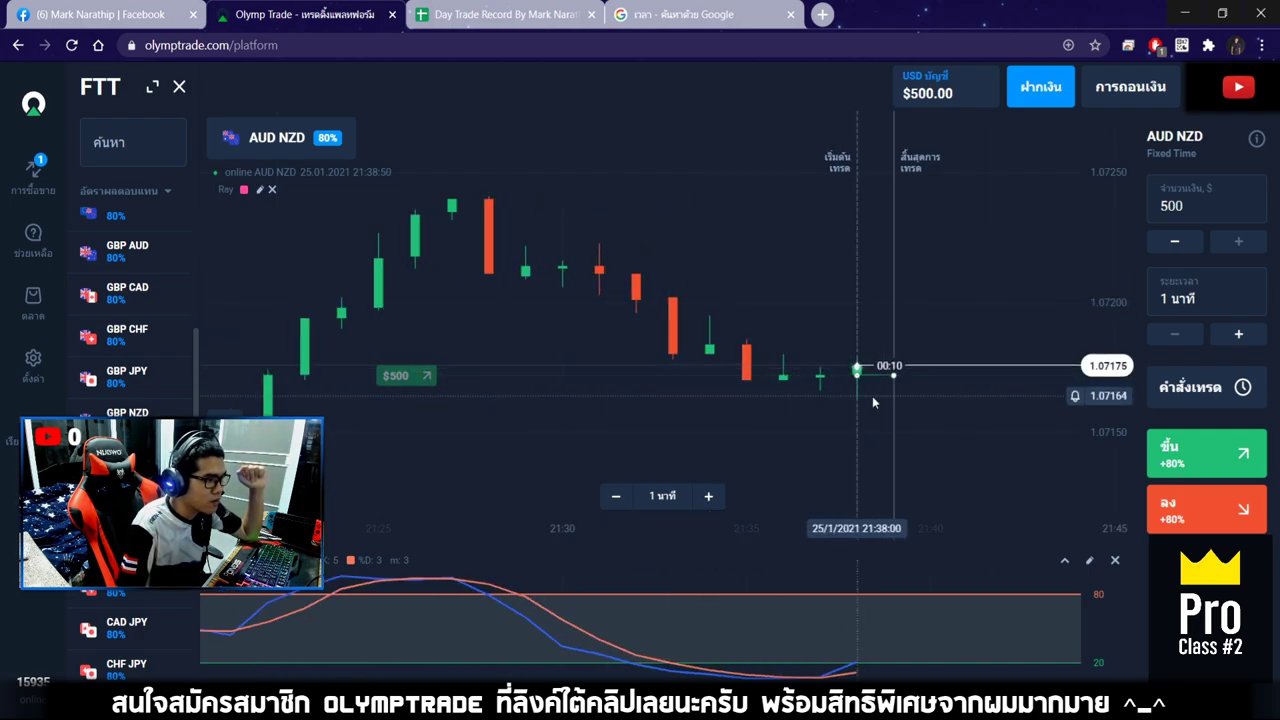
scroll(872, 396, "up", 2)
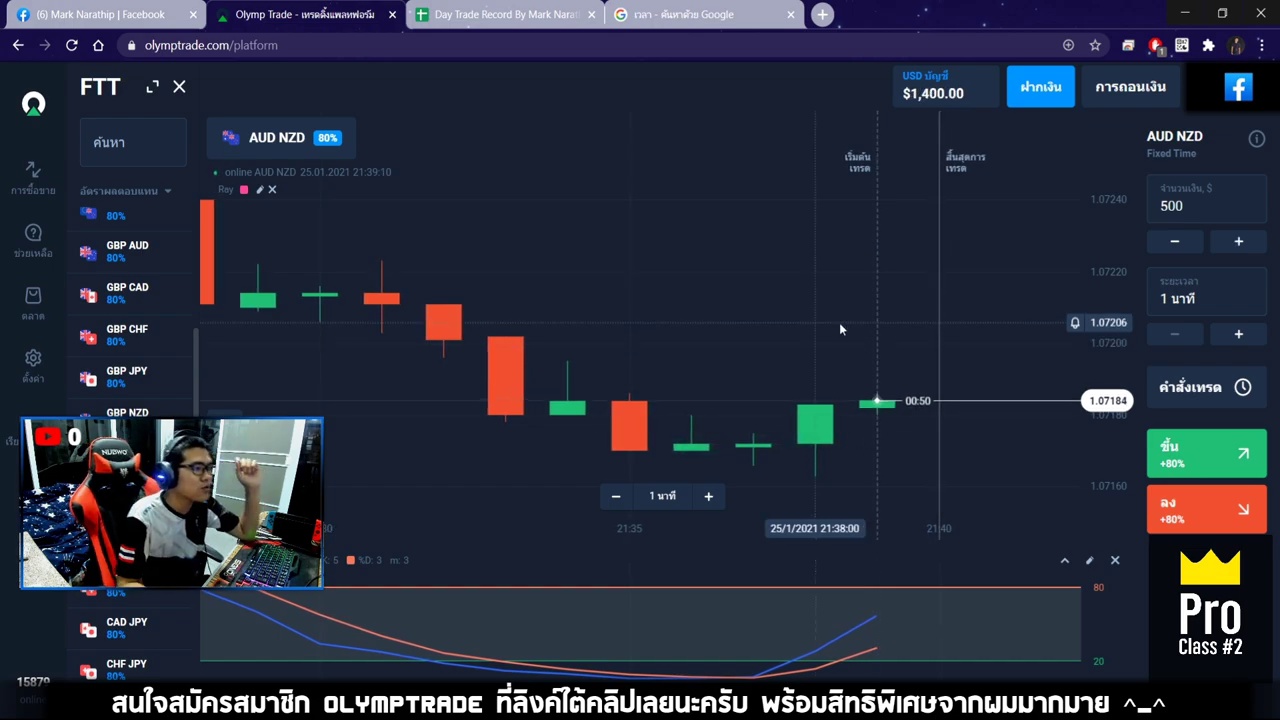
Step: Record trade 3 as ชนะ with 80% profit in the Day Trade Record sheet and compare its balance with the Olymp Trade account
left_click(505, 14)
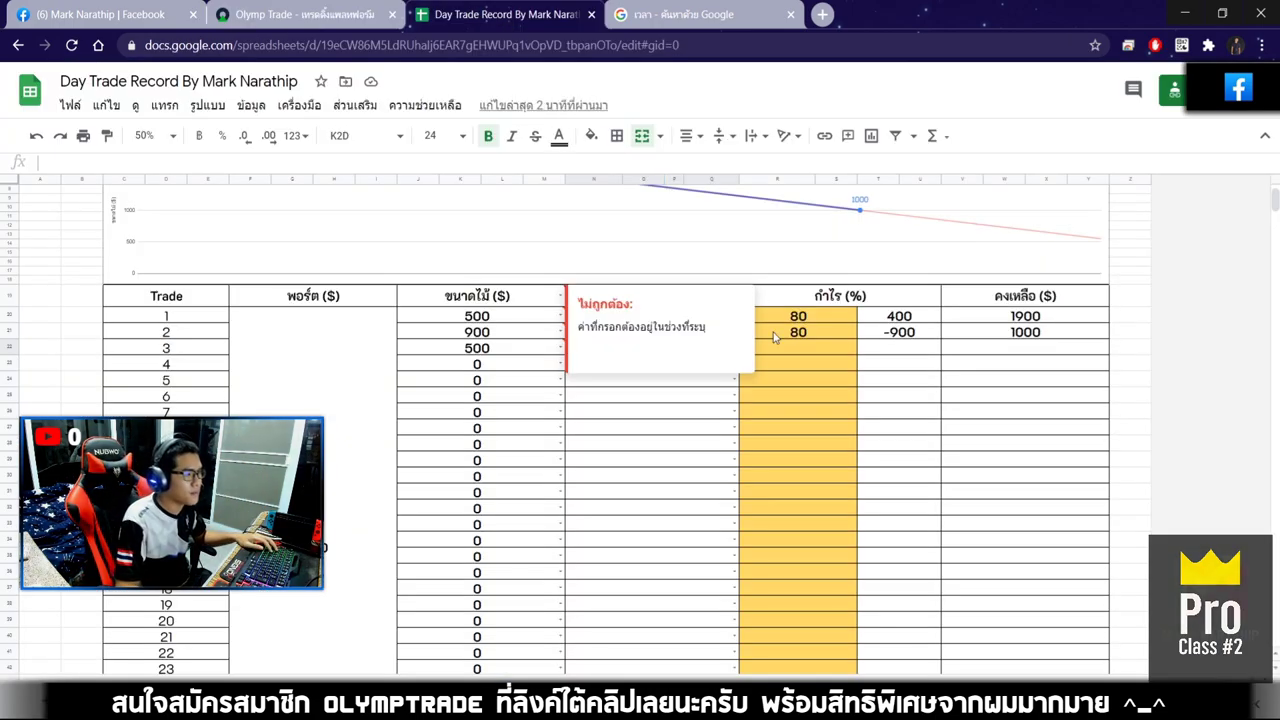
double_click(651, 348)
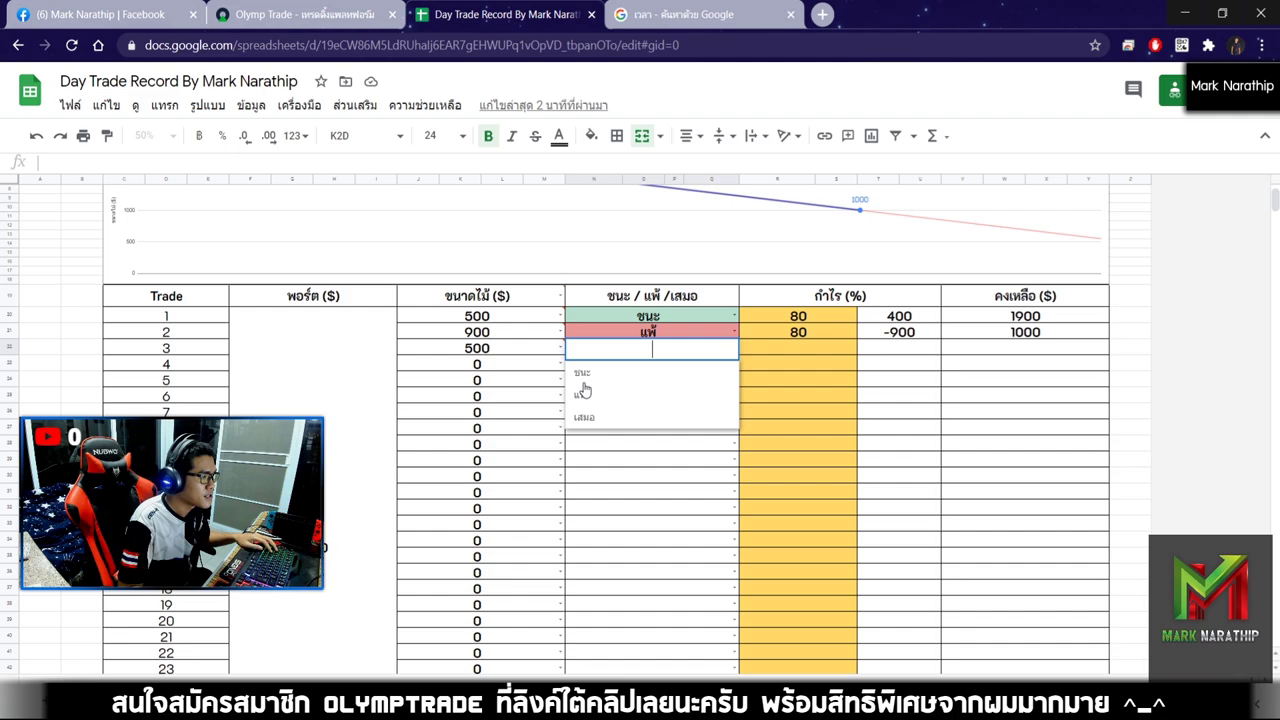
type("ชนะ")
left_click(812, 354)
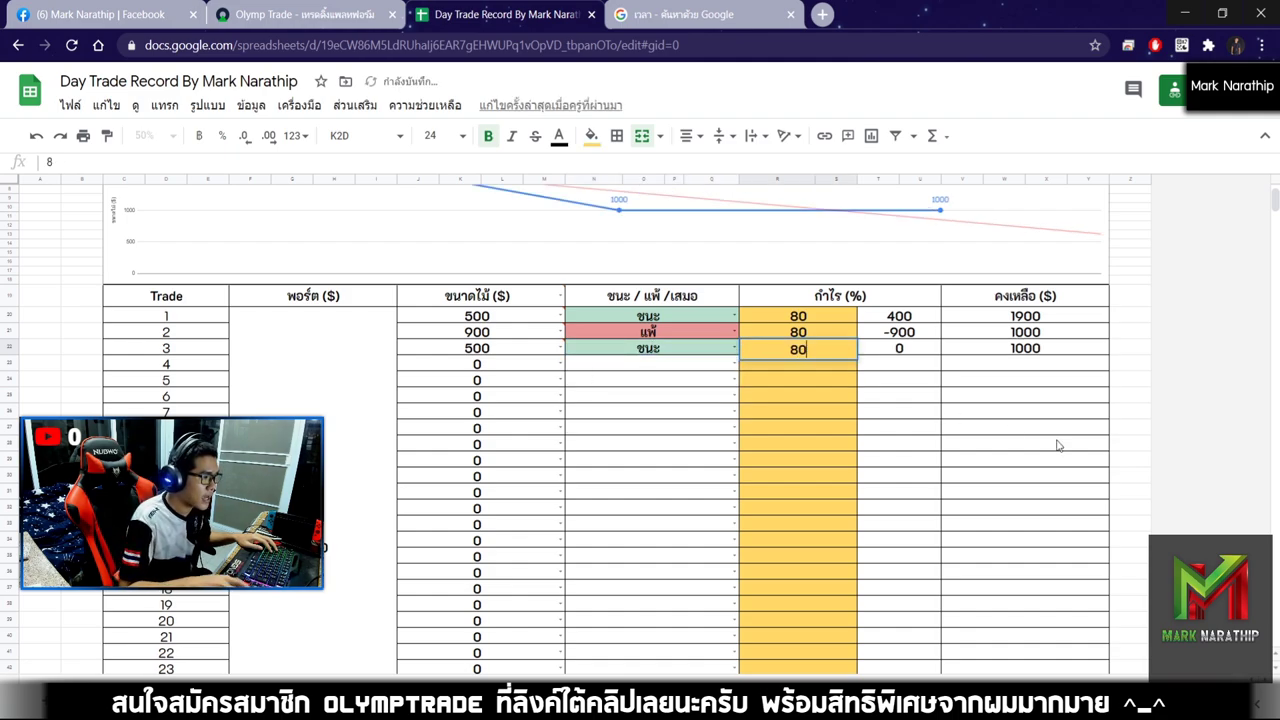
key("Return")
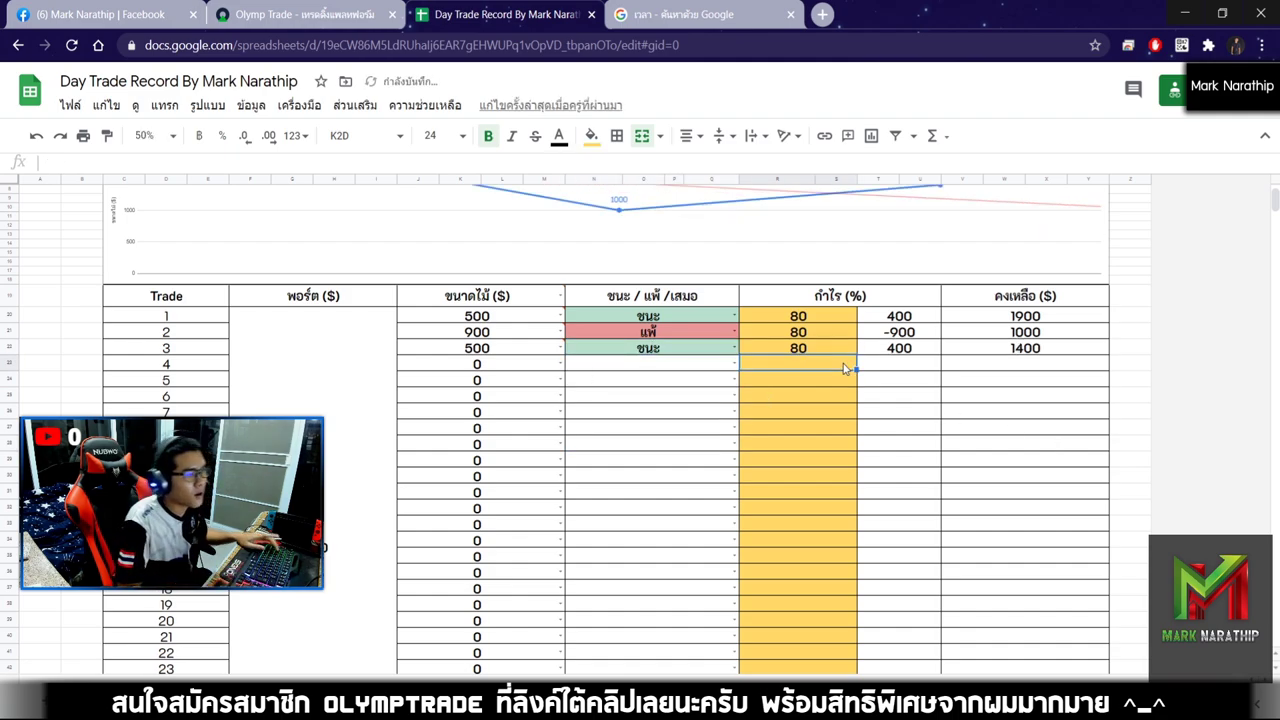
left_click(1022, 349)
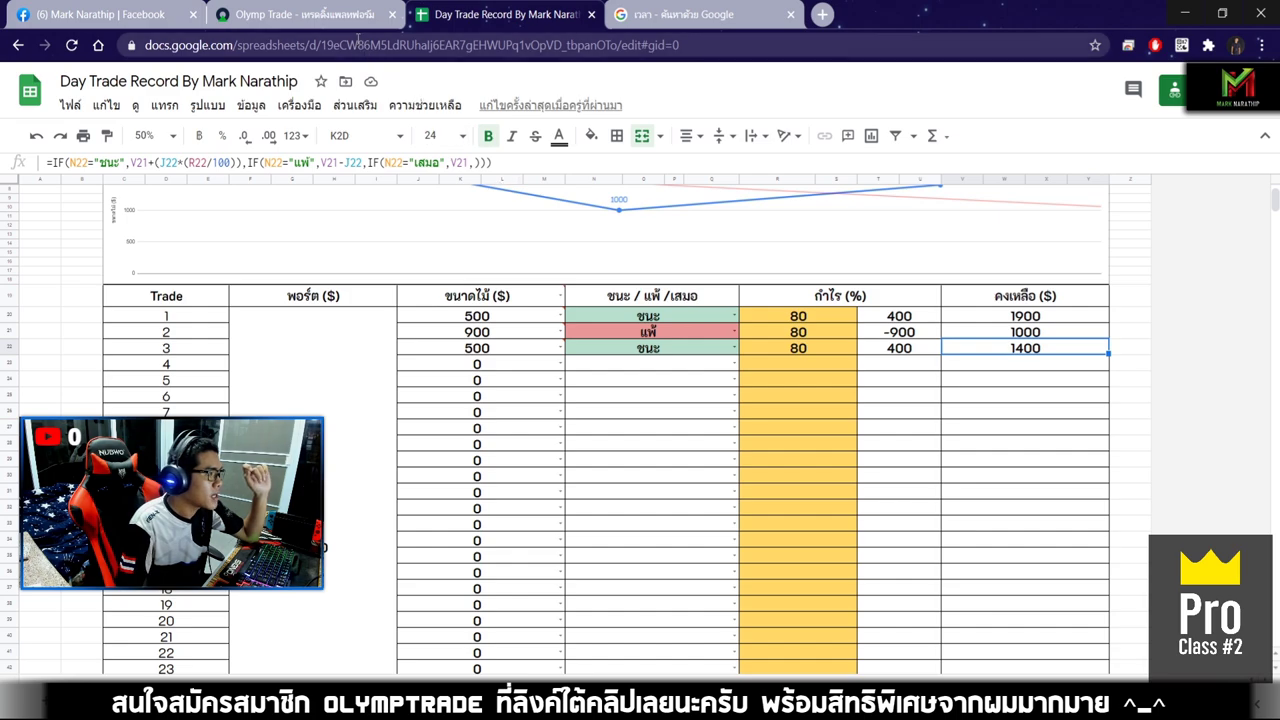
left_click(300, 14)
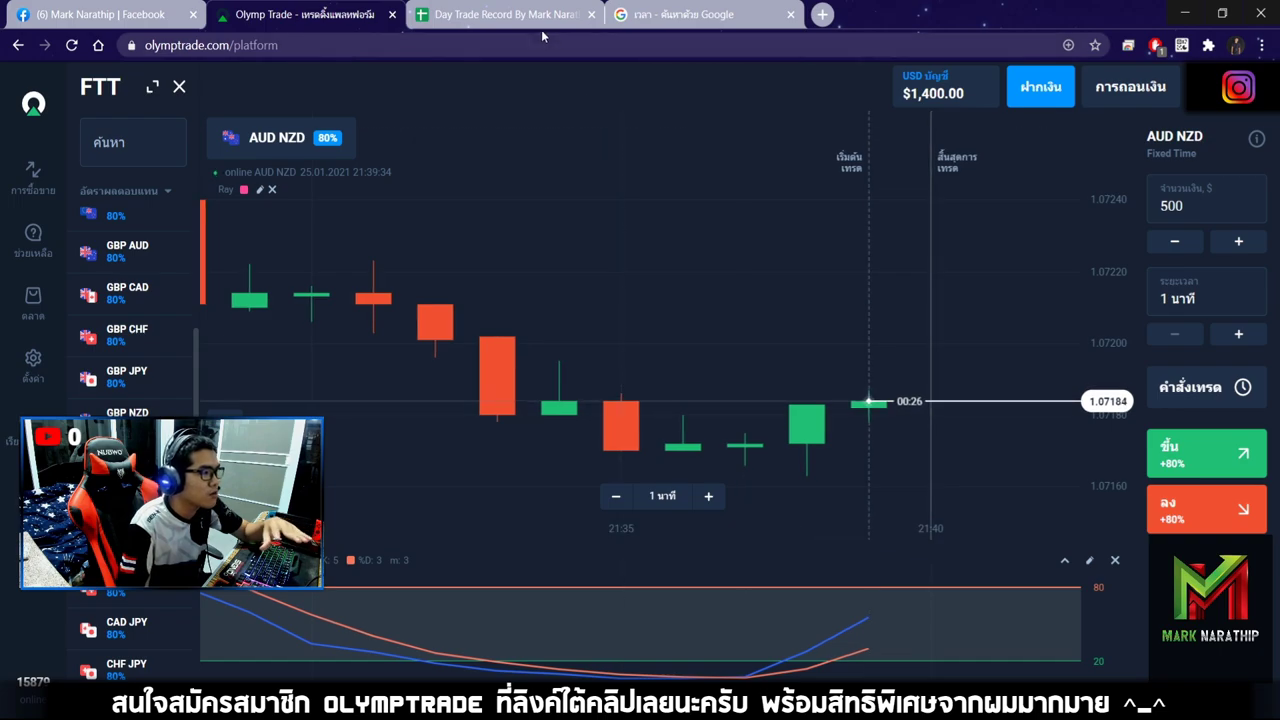
Step: Return to the Day Trade Record sheet, enter 900 as the size of trade 4 and select that trade's result cell
left_click(510, 14)
left_click(537, 366)
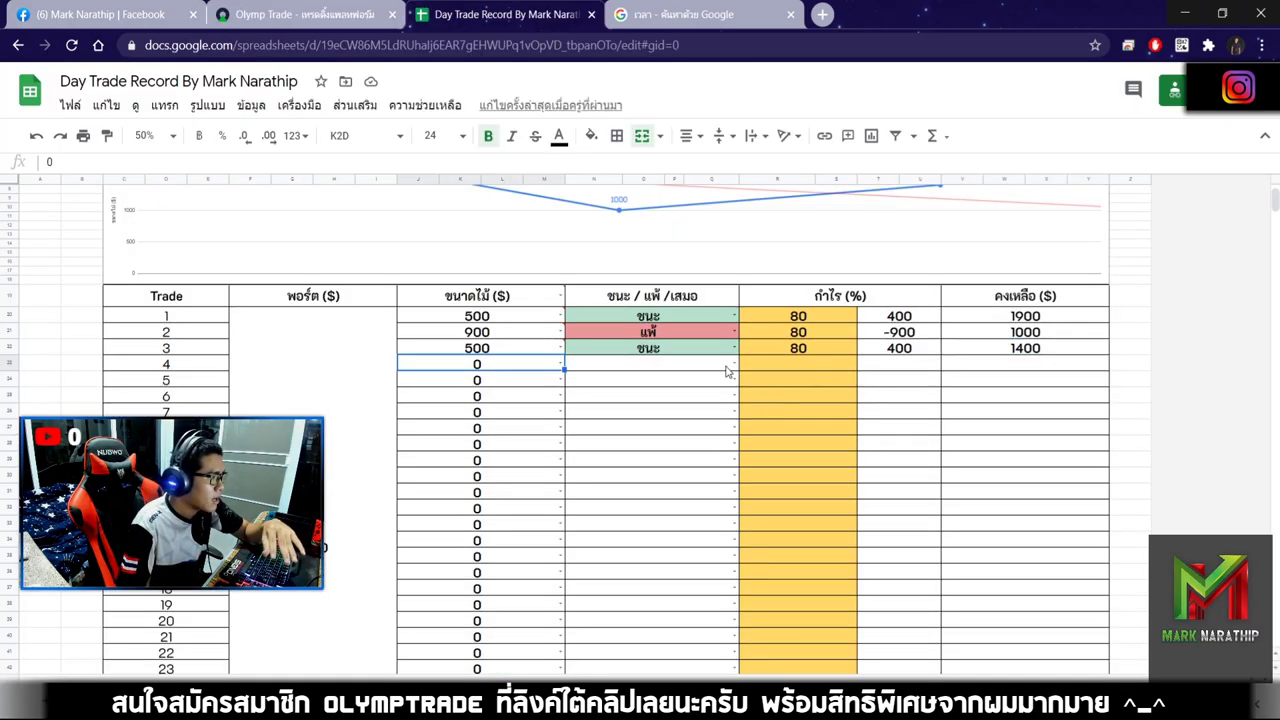
left_click(913, 350)
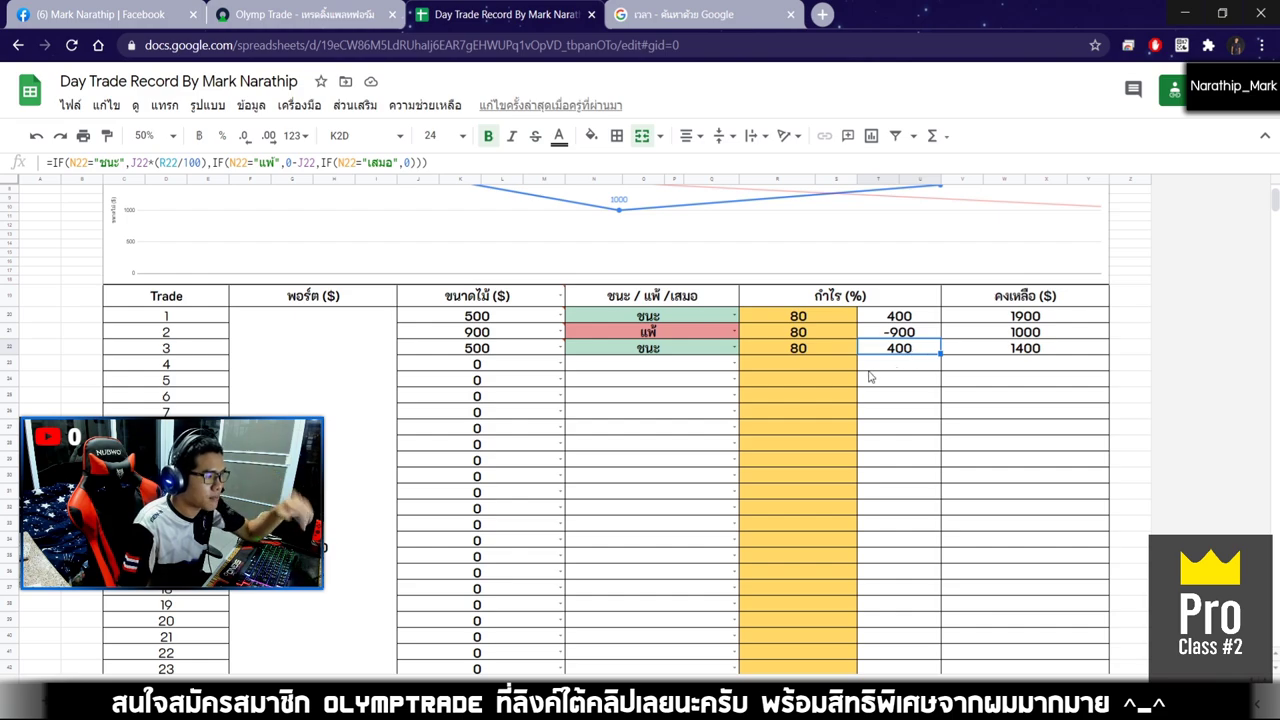
left_click(491, 368)
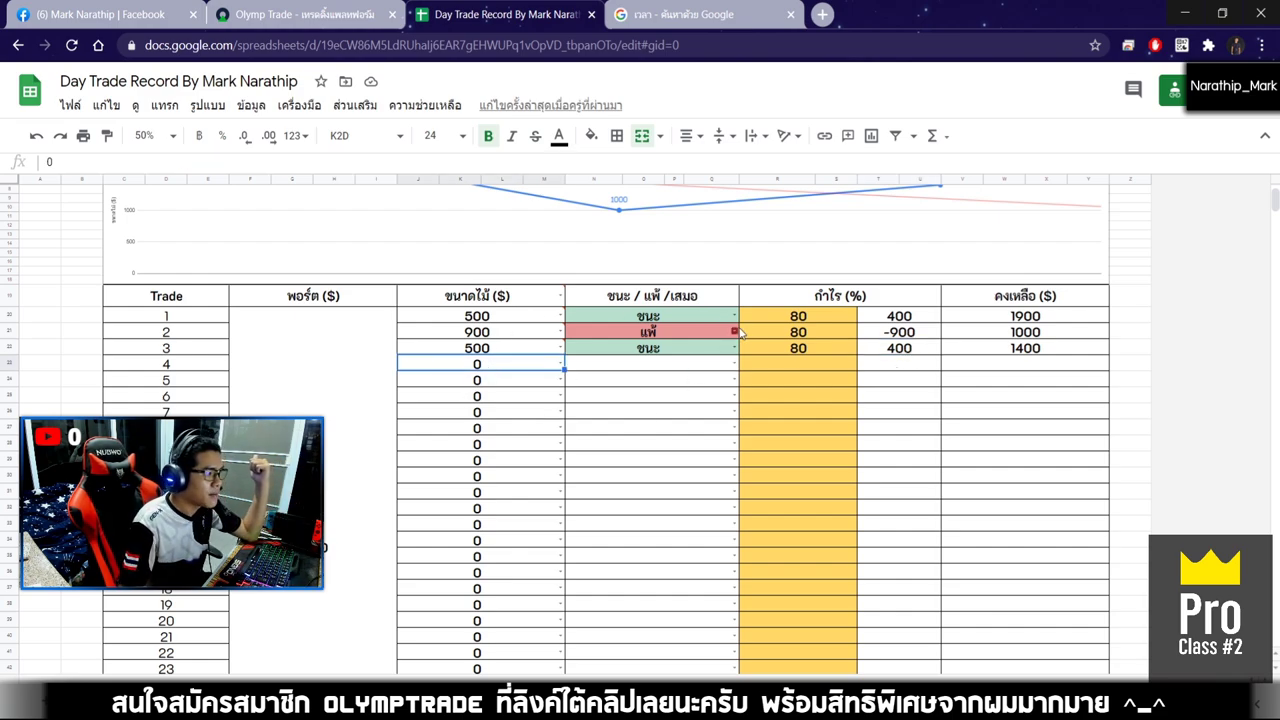
type("900")
key("Return")
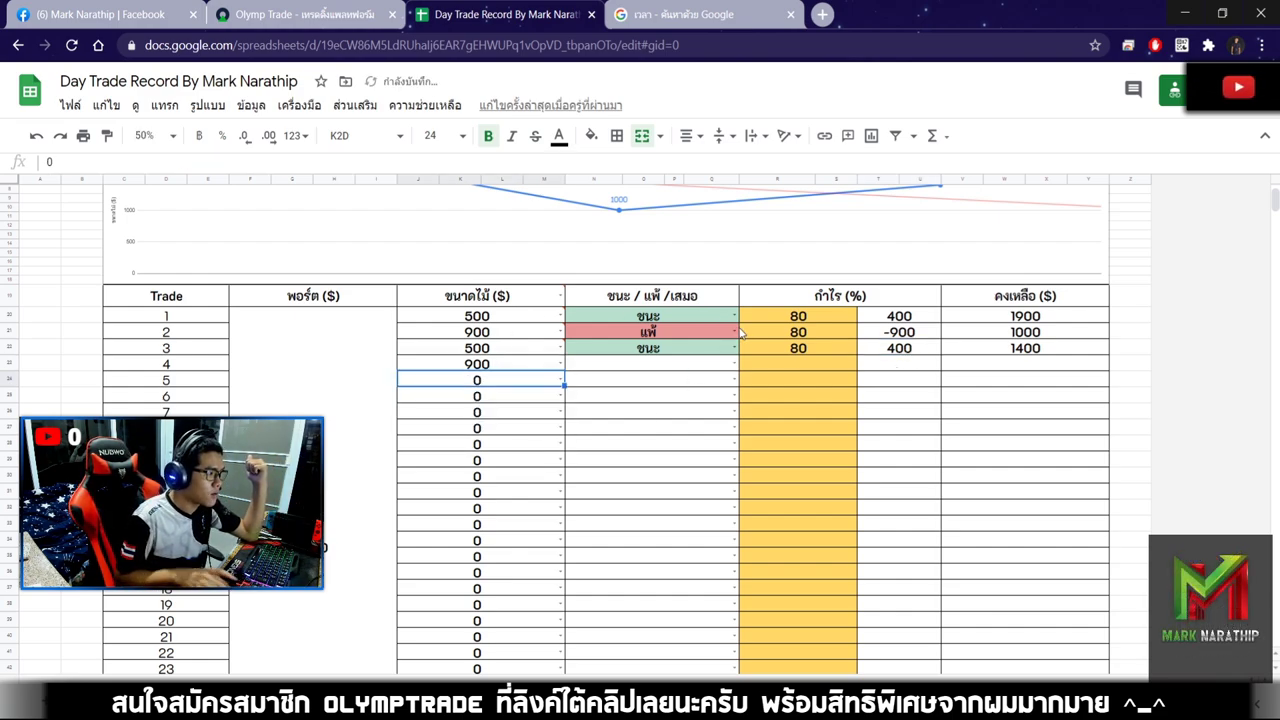
left_click(676, 366)
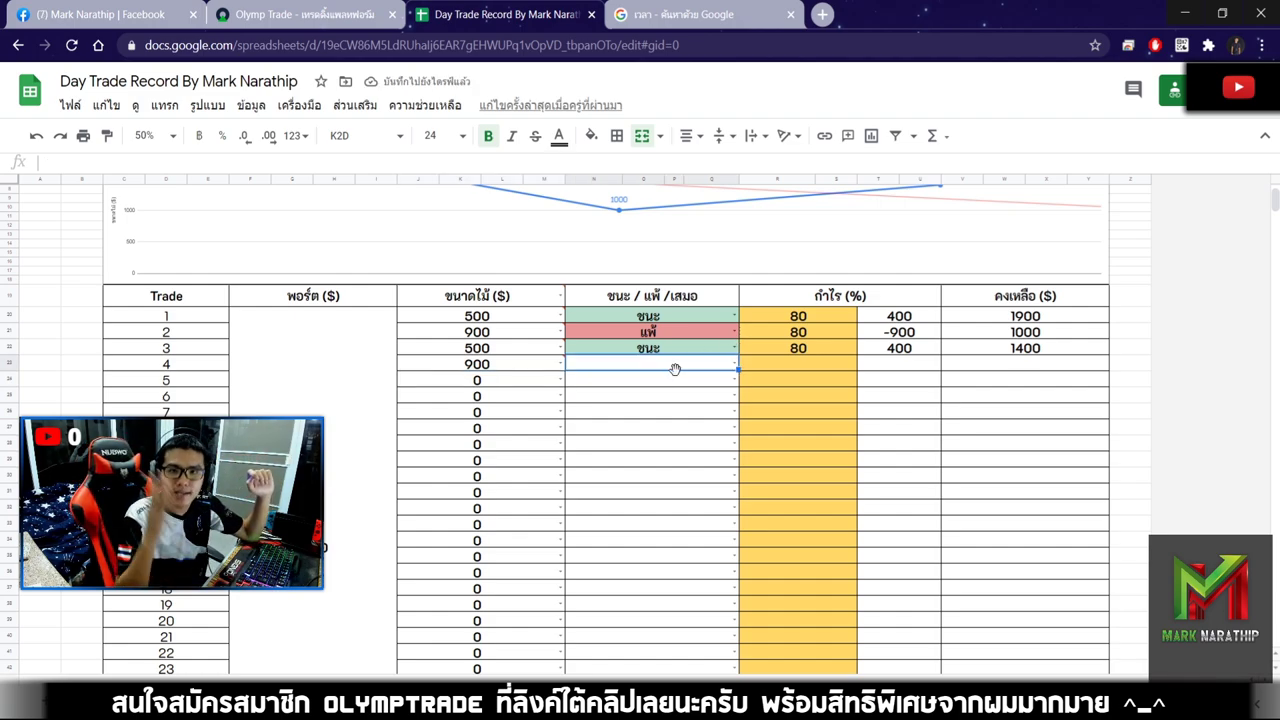
left_click(575, 431)
Step: Switch to Olymp Trade, open a $500 one-minute up trade on AUD NZD and add a second up trade of $400
left_click(300, 14)
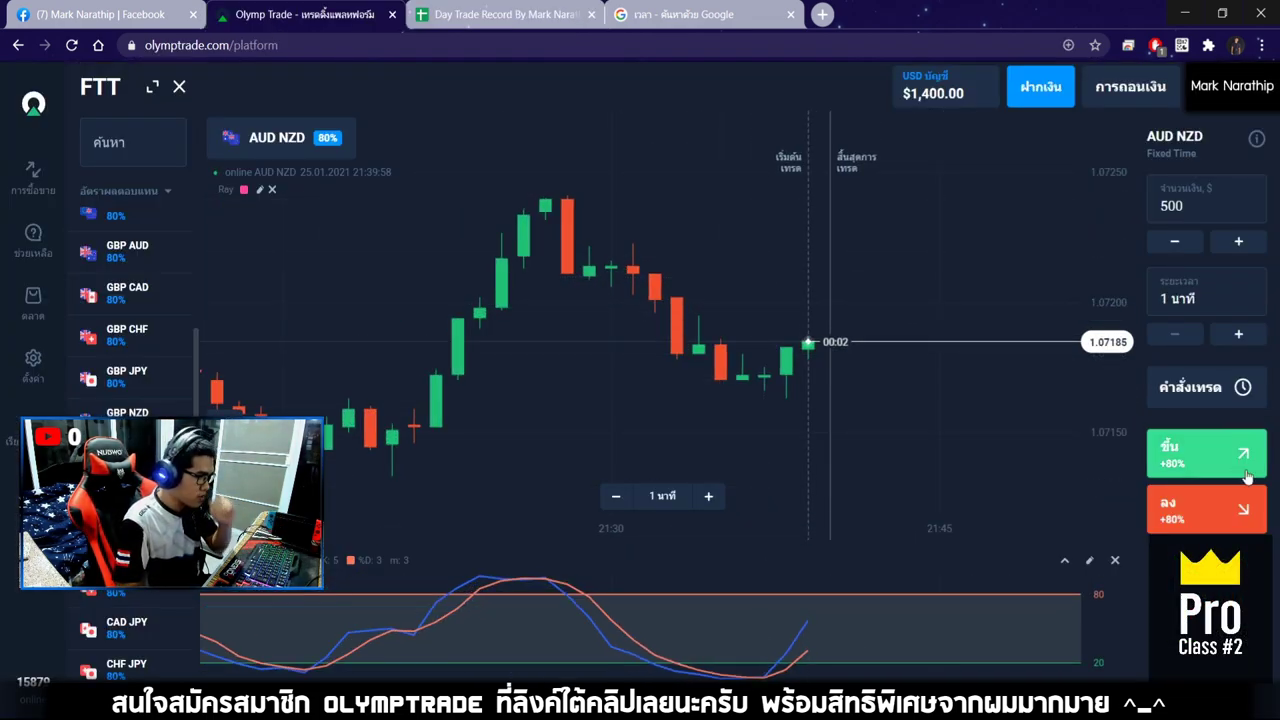
left_click(1213, 460)
type("400")
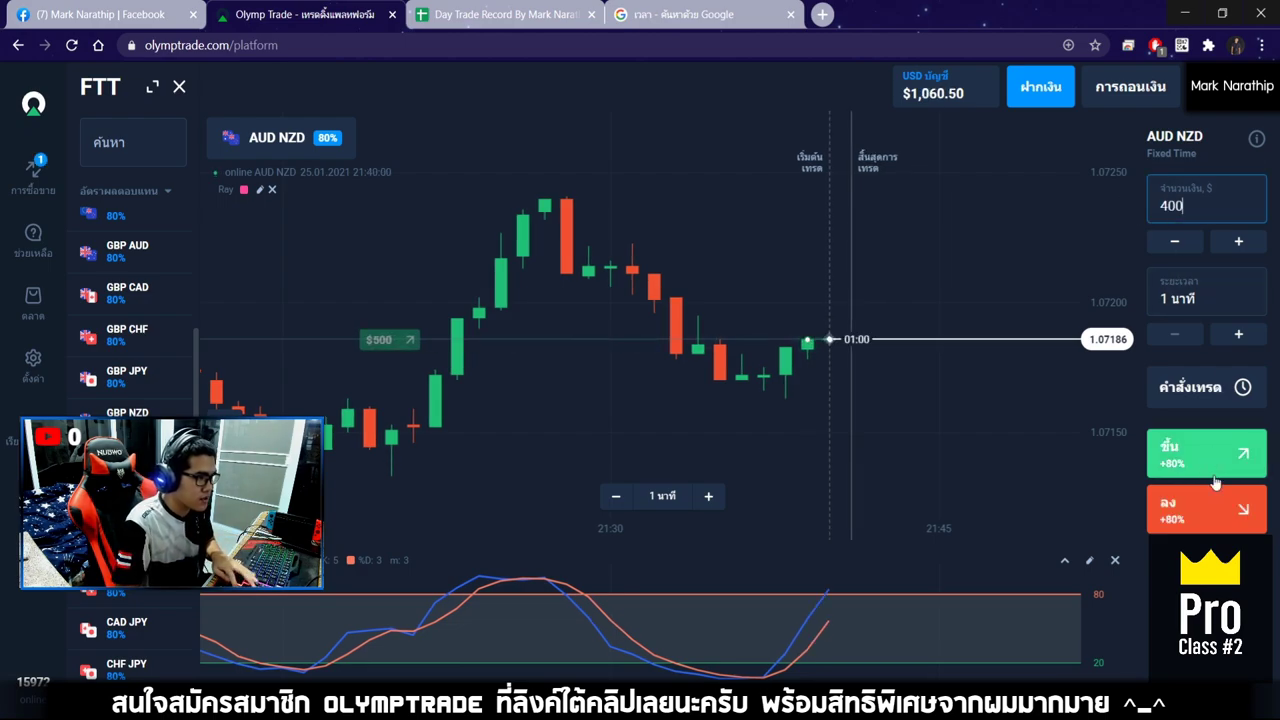
Step: Examine the latest AUD NZD candles and stochastic around the open $500 and $400 up trades
scroll(880, 300, "up", 3)
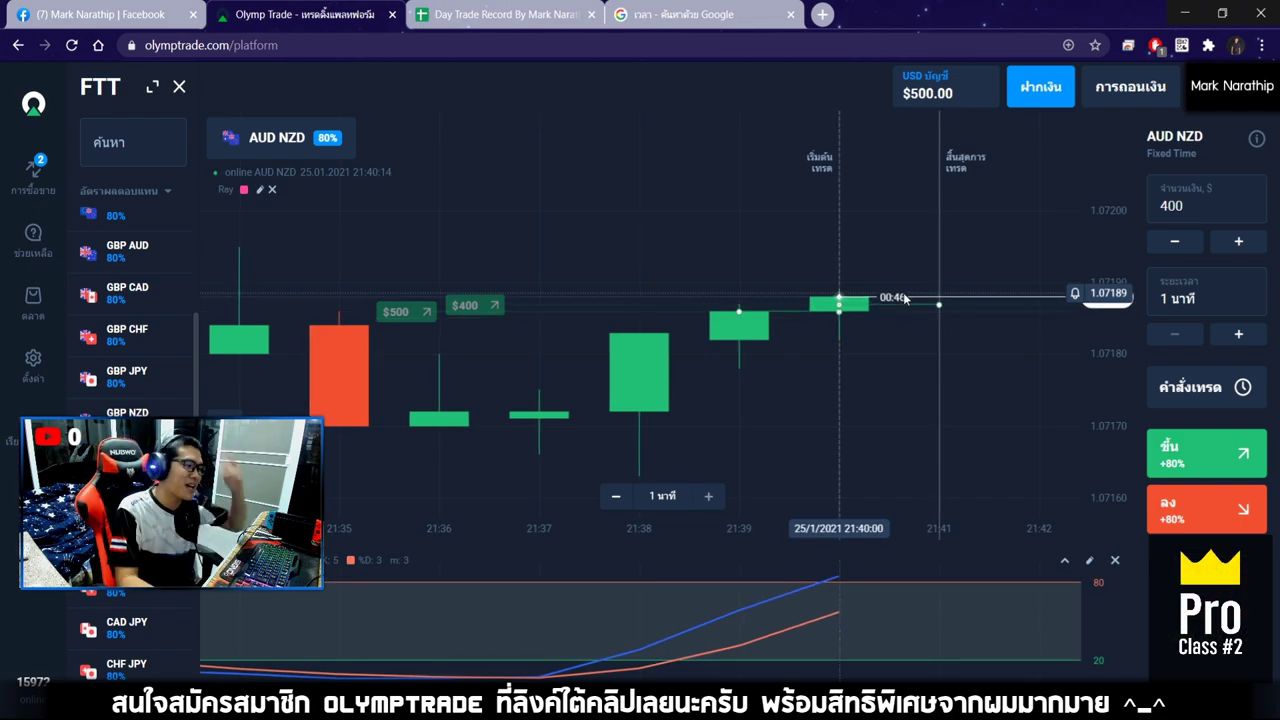
scroll(903, 297, "down", 3)
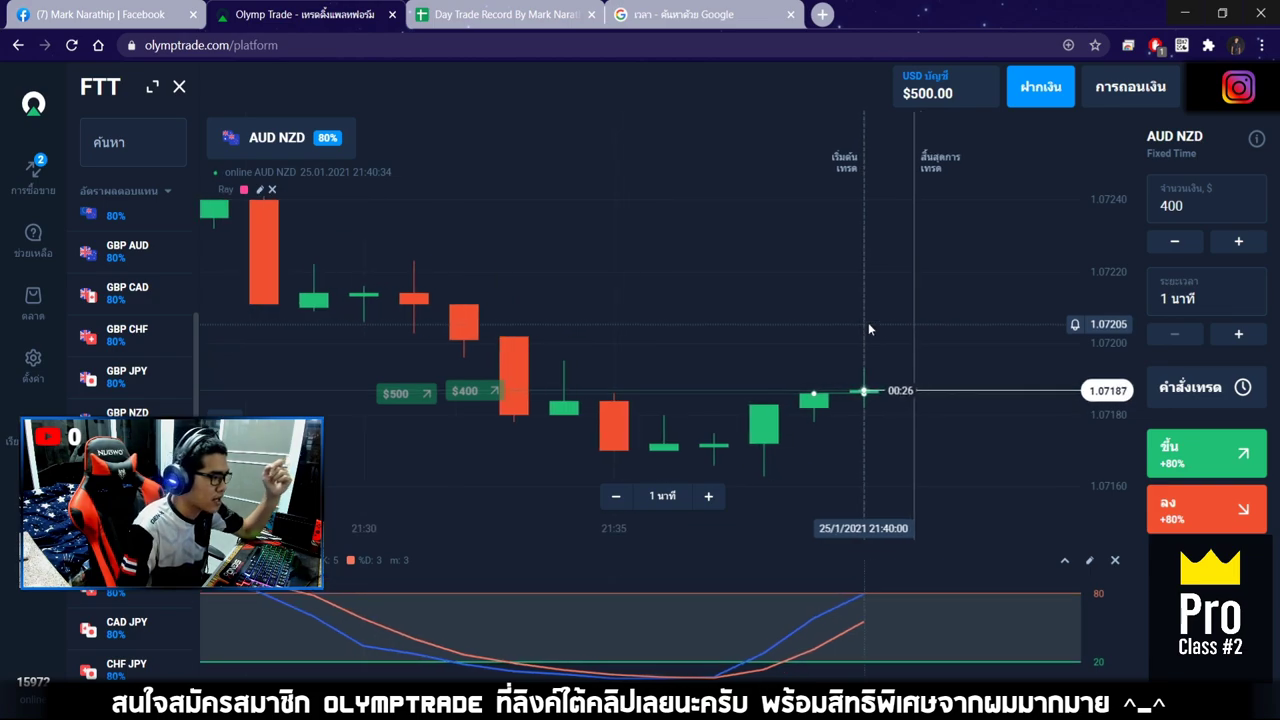
scroll(867, 322, "down", 3)
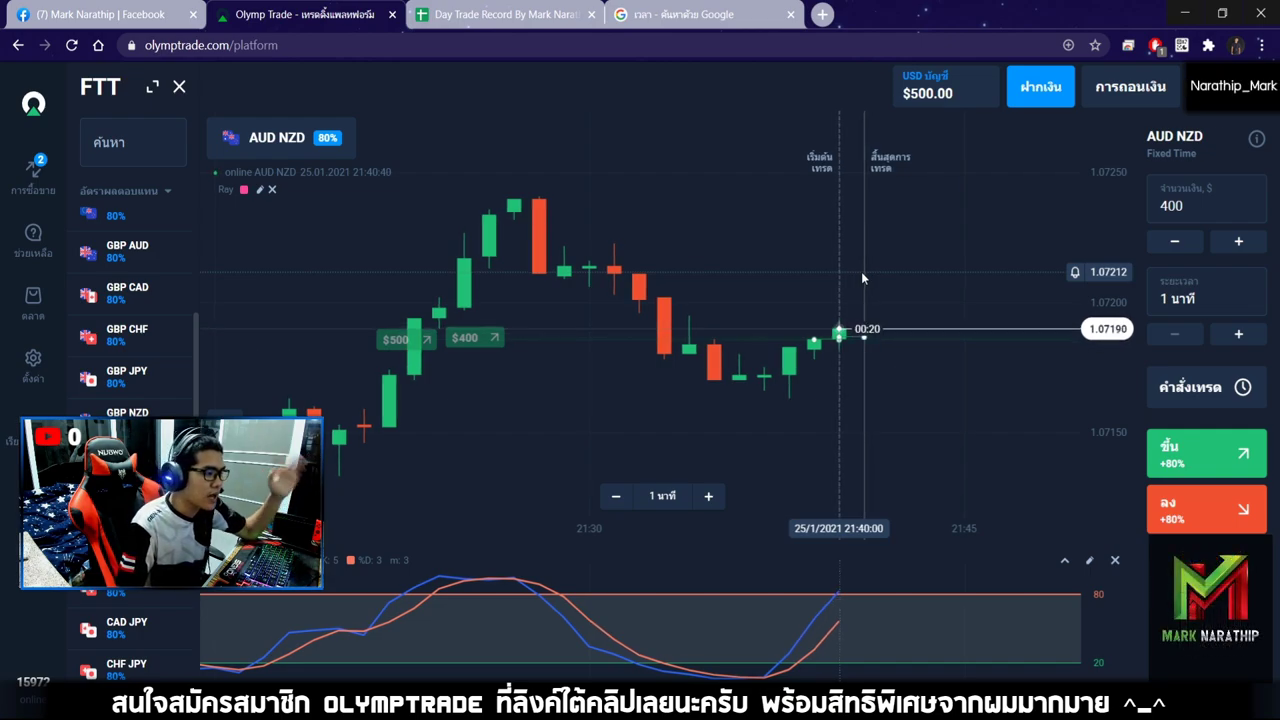
scroll(845, 315, "up", 3)
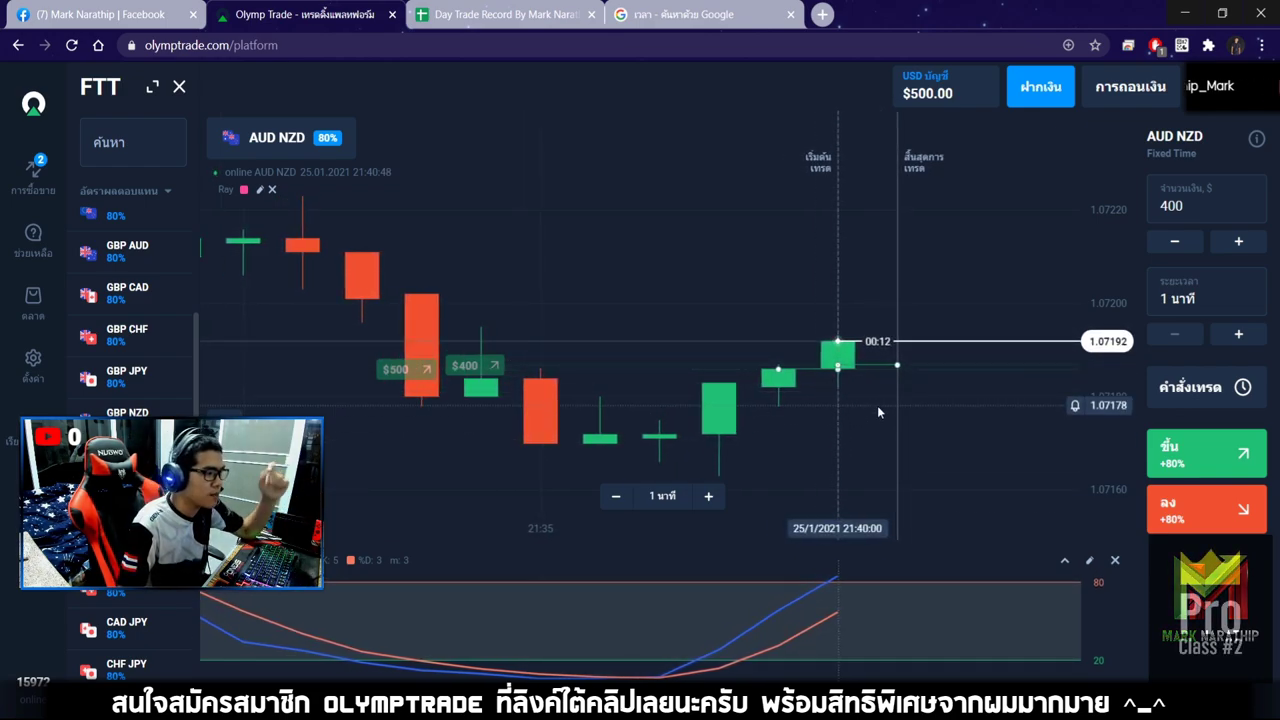
Step: Follow the AUD NZD chart until the open $500 and $400 up trades expire
scroll(866, 401, "up", 3)
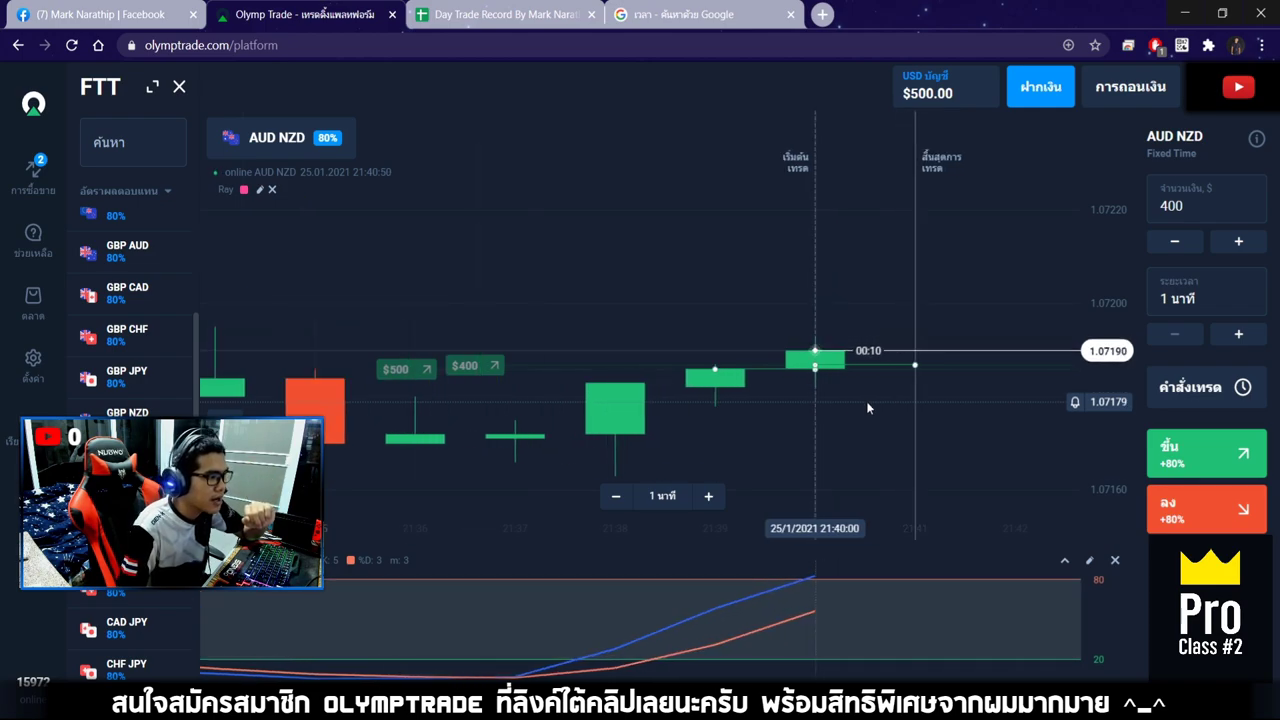
scroll(855, 382, "down", 5)
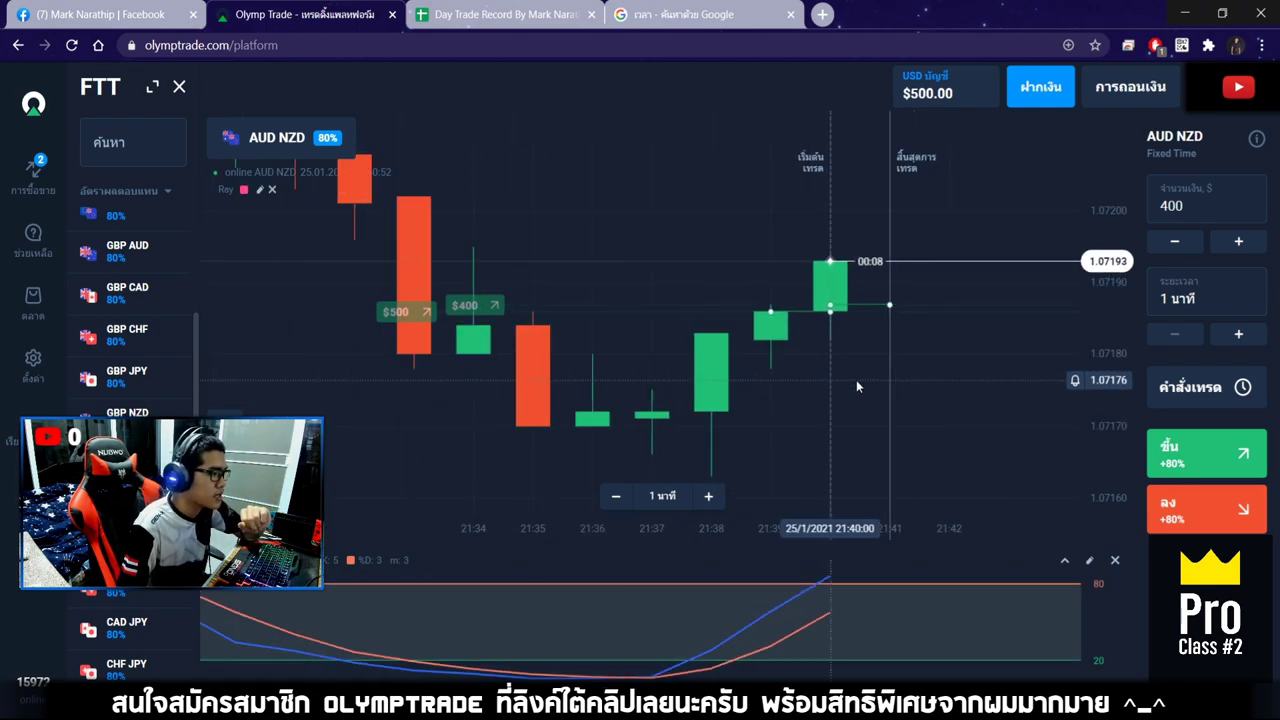
scroll(878, 428, "up", 2)
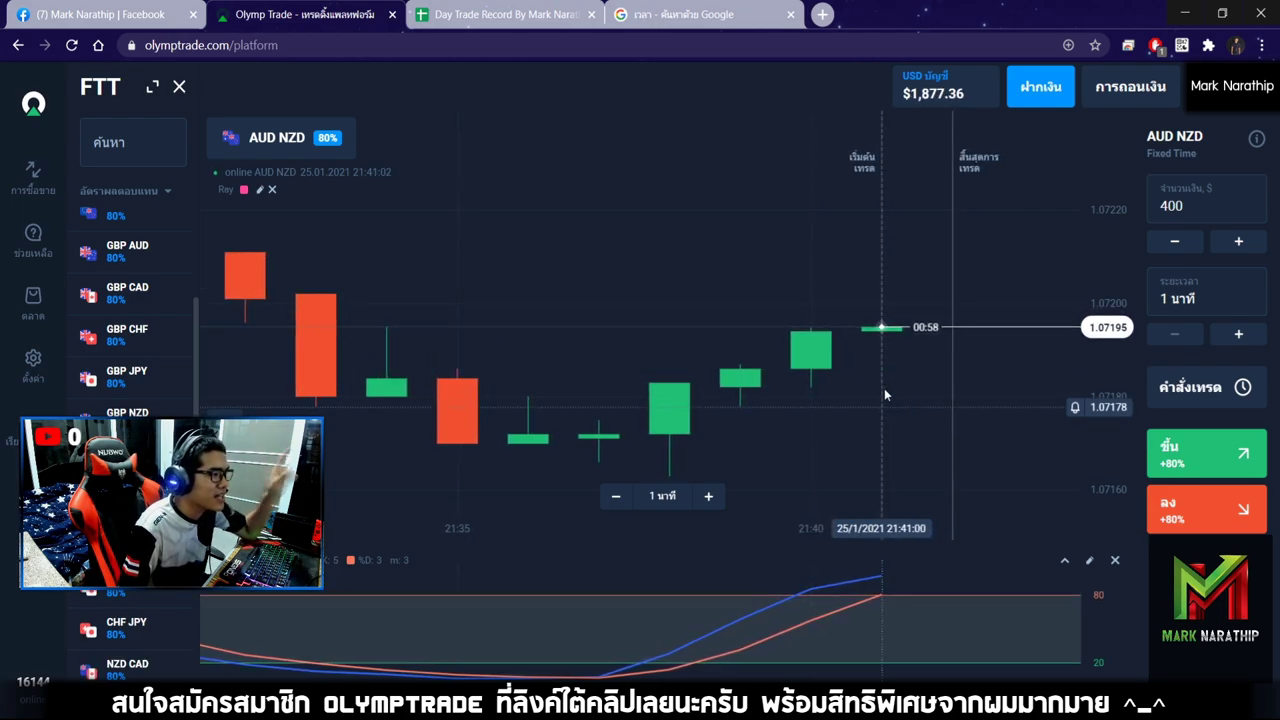
Step: Switch to the Day Trade Record sheet and record trade 4 as ชนะ with 80% profit
left_click(505, 14)
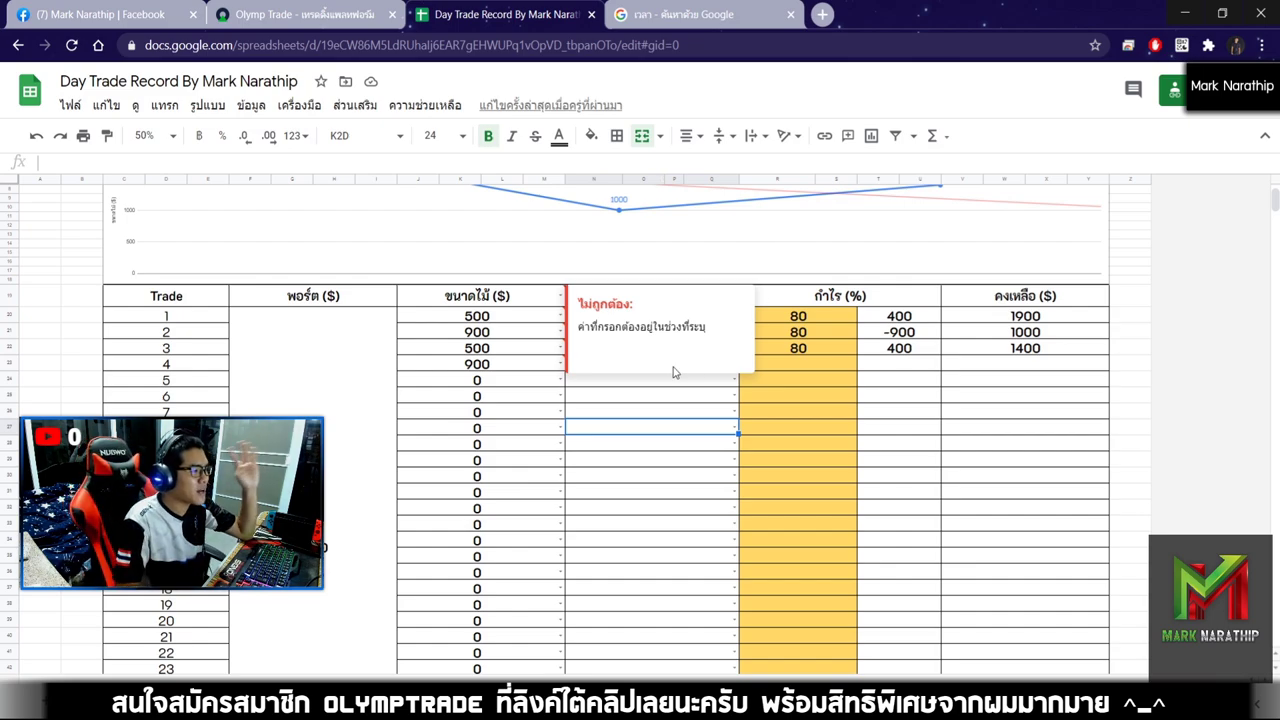
double_click(640, 364)
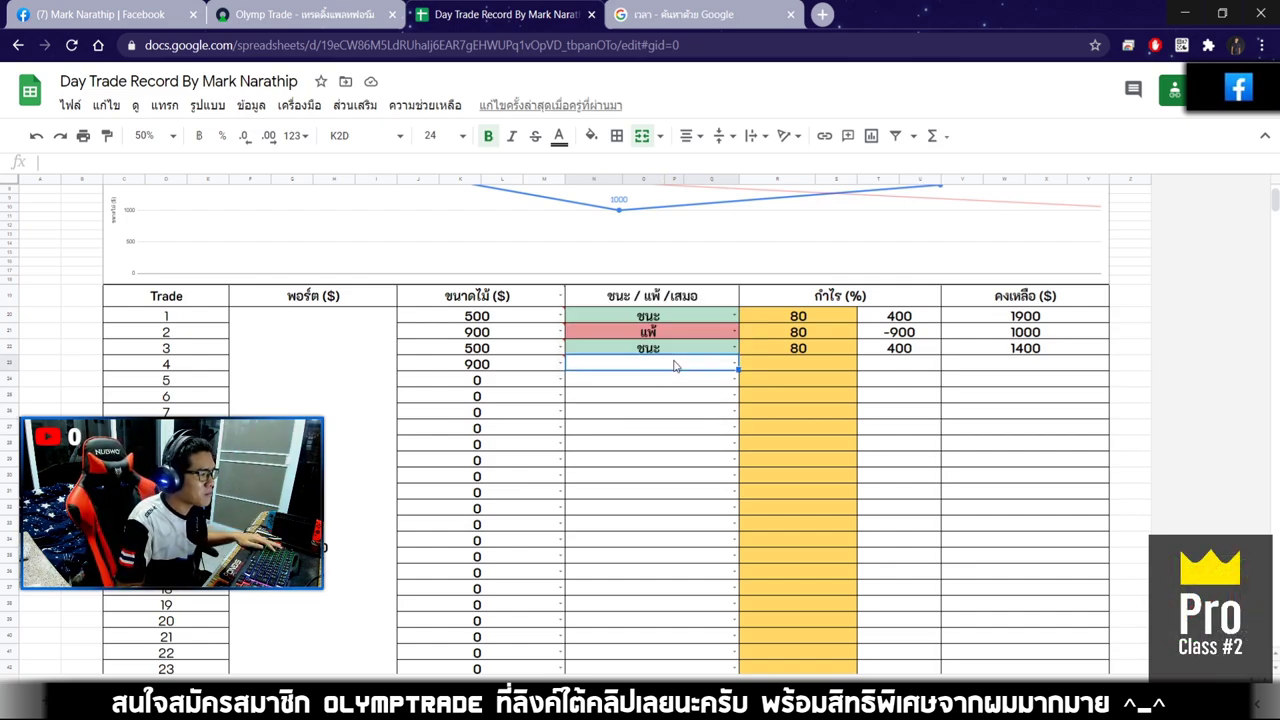
left_click(592, 398)
key("Right")
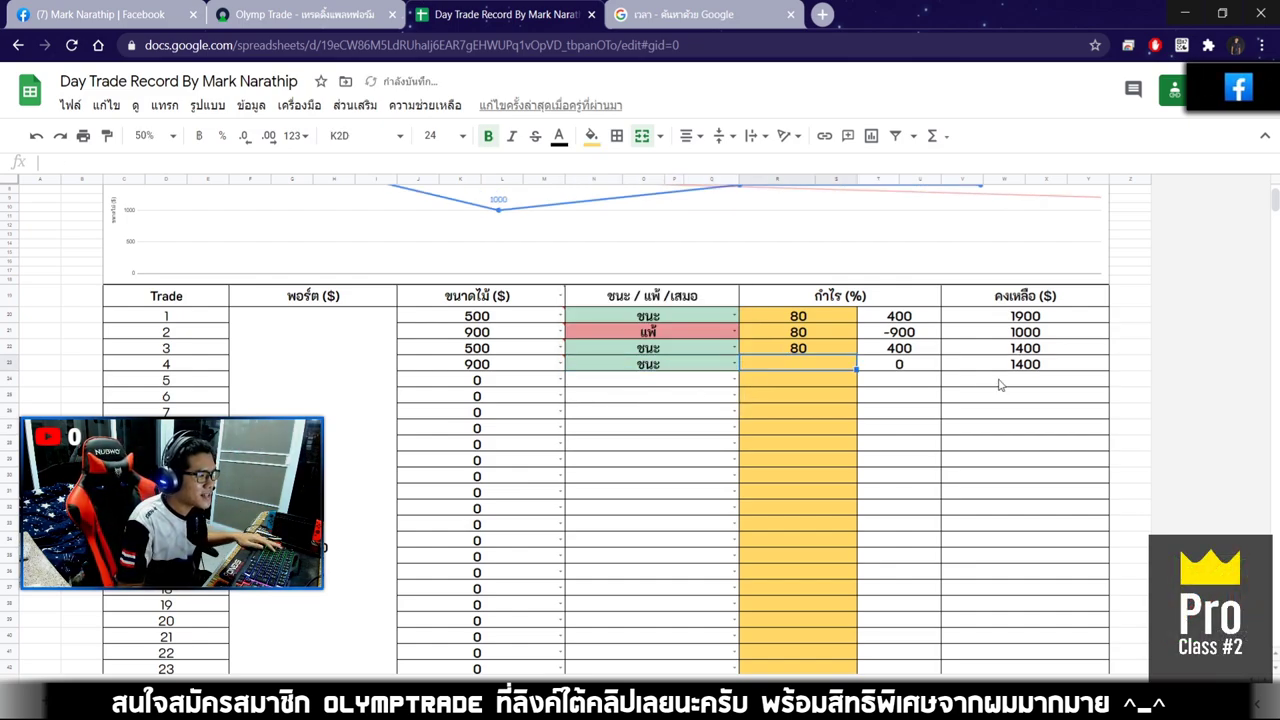
type("80")
key("Return")
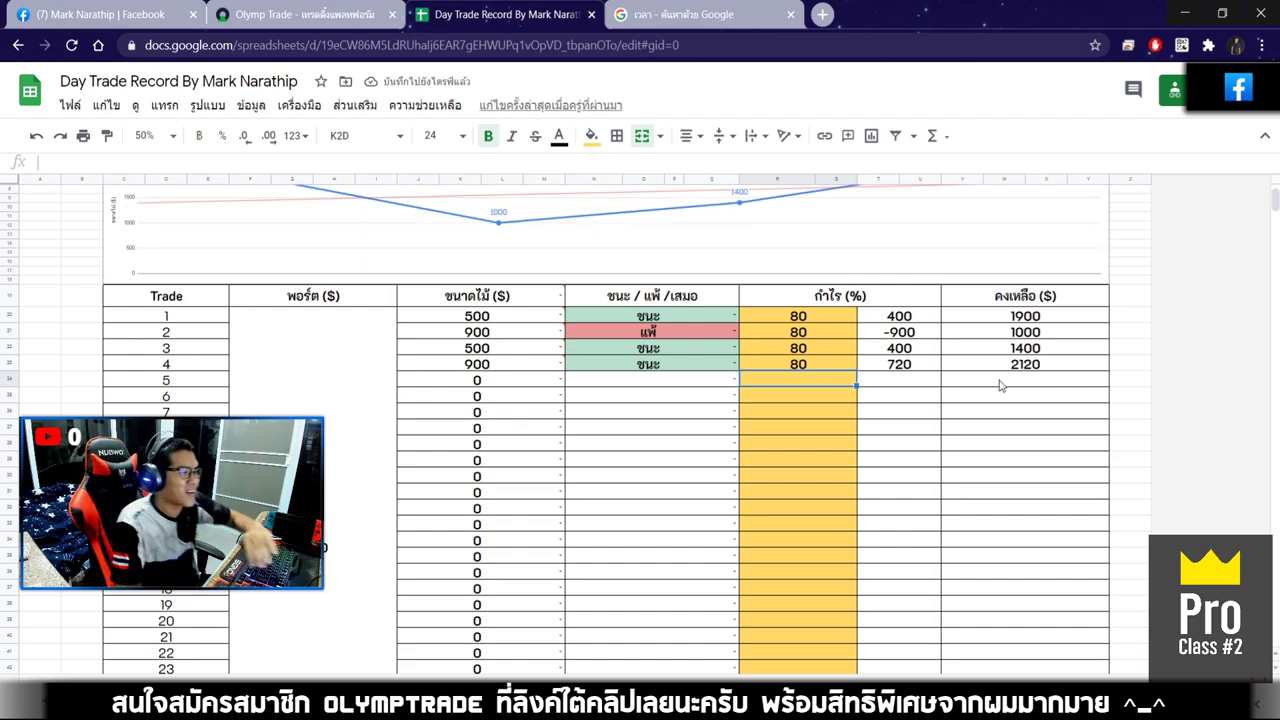
Step: Review the results and remaining balances in the record table and compare trade 4's balance with the Olymp Trade account
left_click(518, 375)
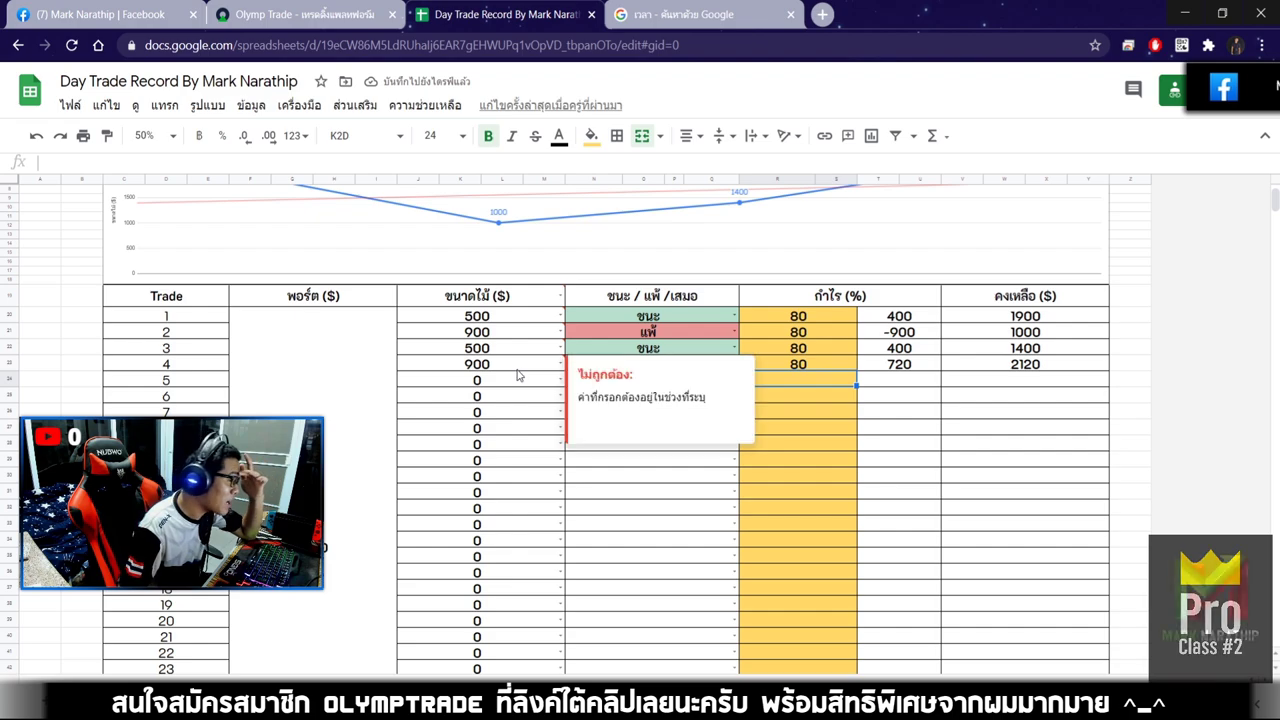
left_click(676, 384)
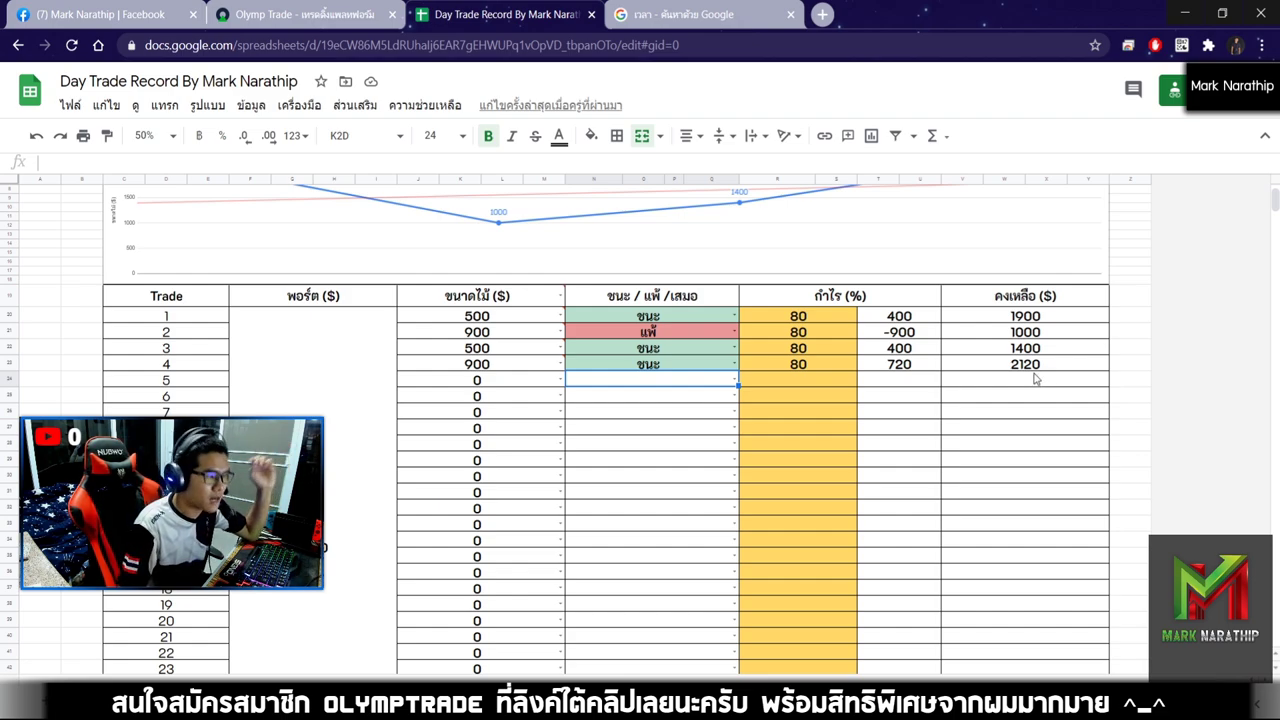
left_click(1015, 338)
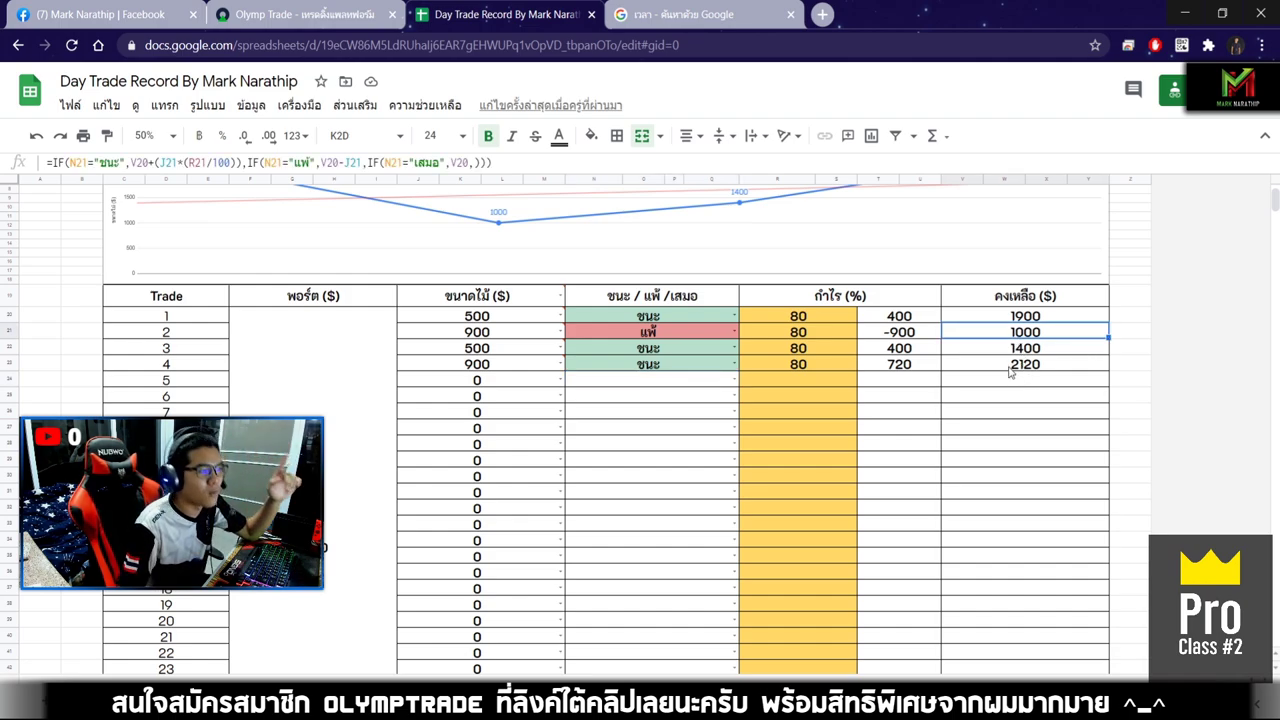
left_click(712, 350)
left_click(687, 369)
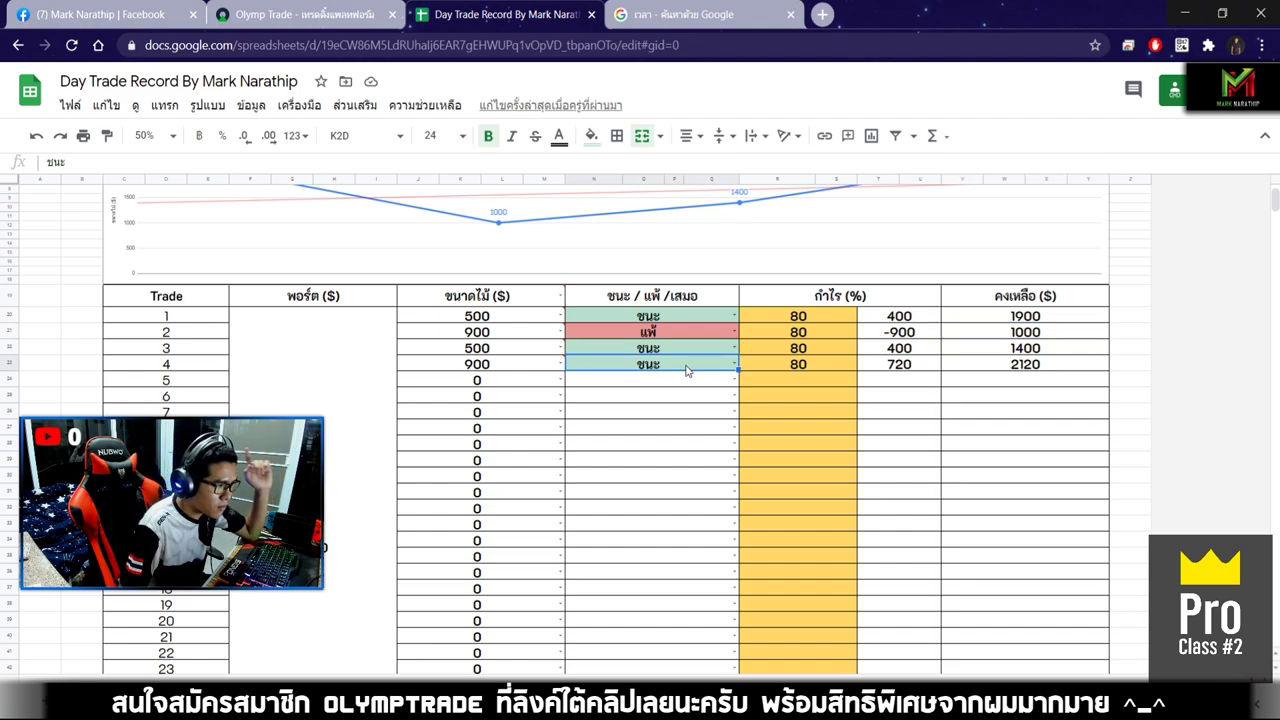
left_click(1028, 366)
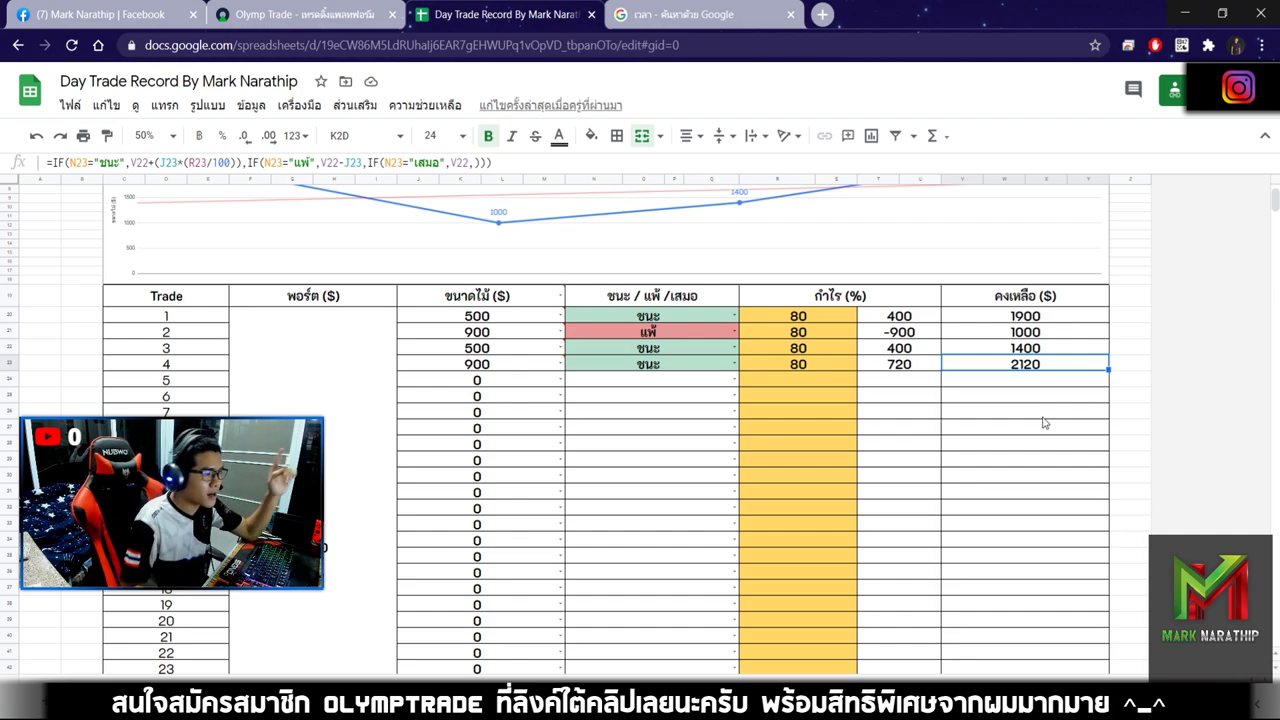
left_click(340, 15)
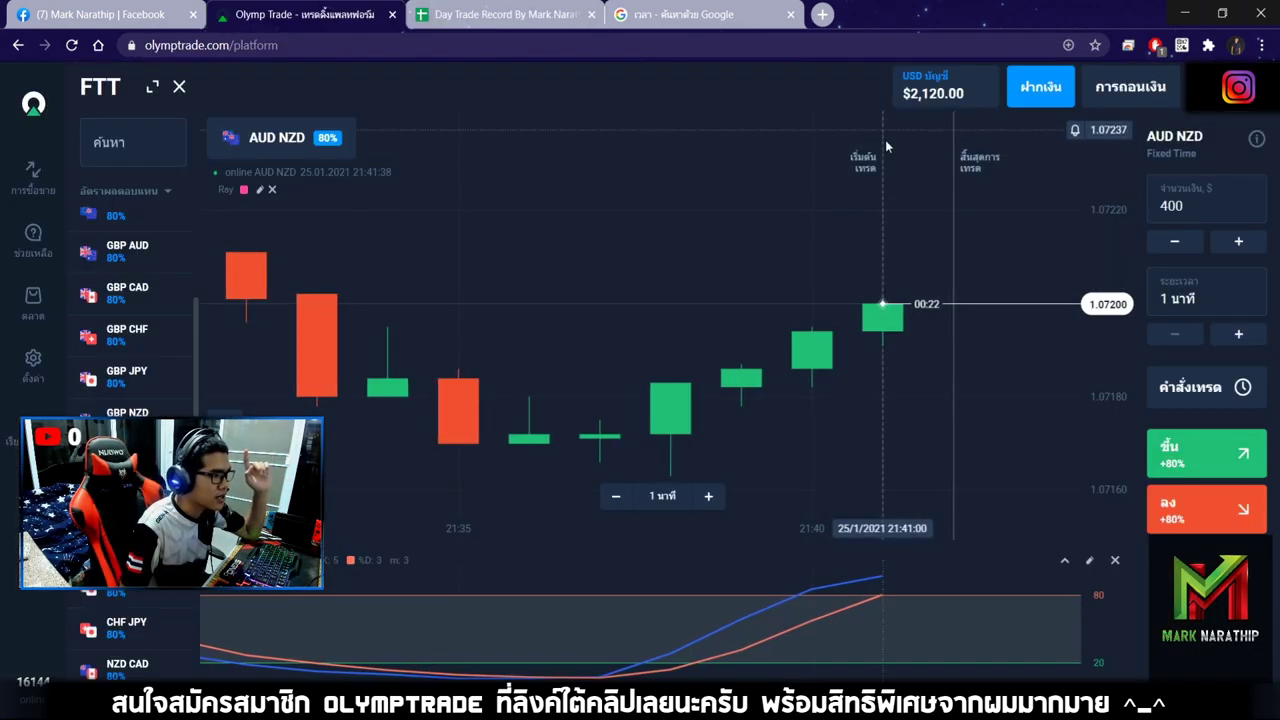
left_click(503, 16)
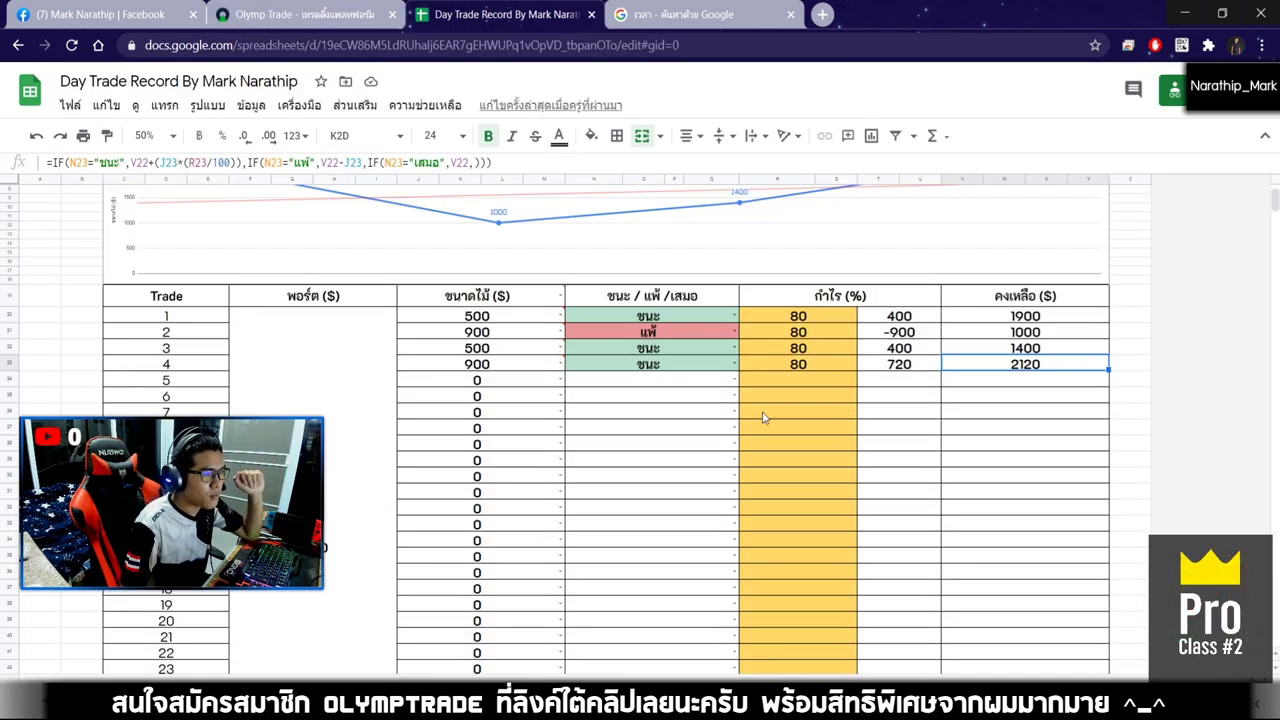
Step: Check the total profit in the Day Trade Record sheet's summary row against the goal
scroll(763, 418, "down", 5)
left_click(885, 312)
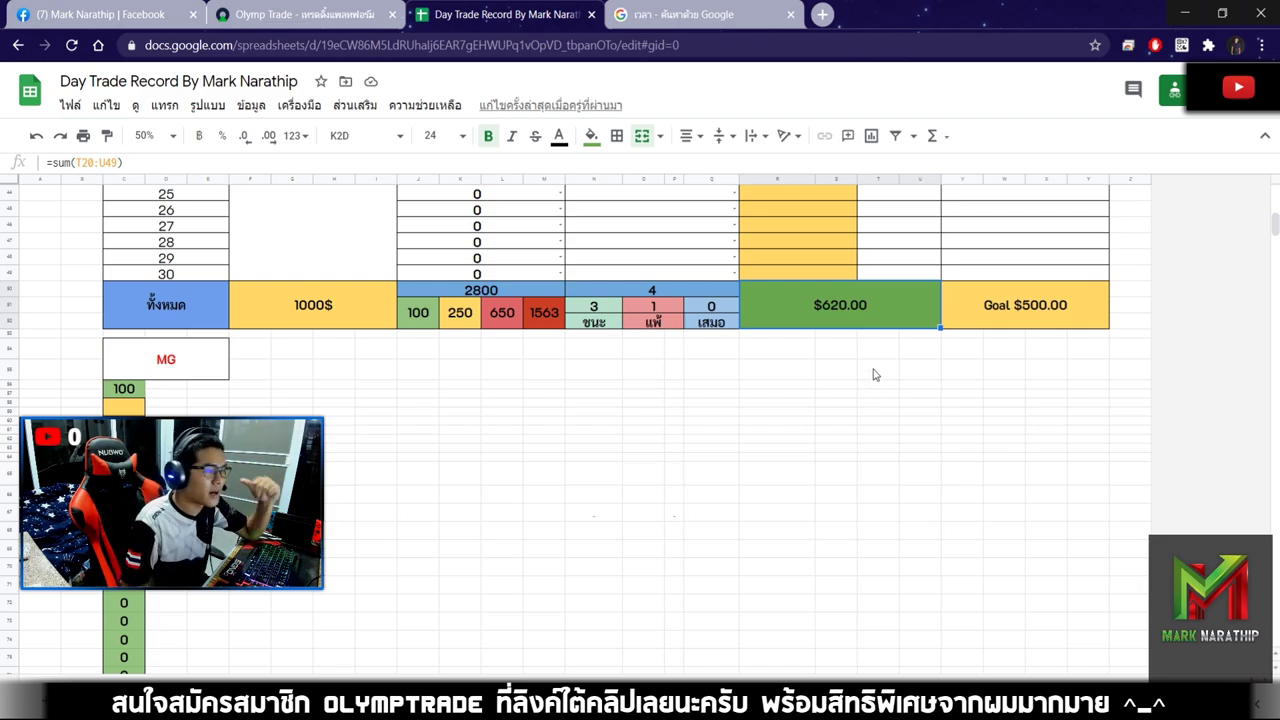
scroll(860, 390, "up", 5)
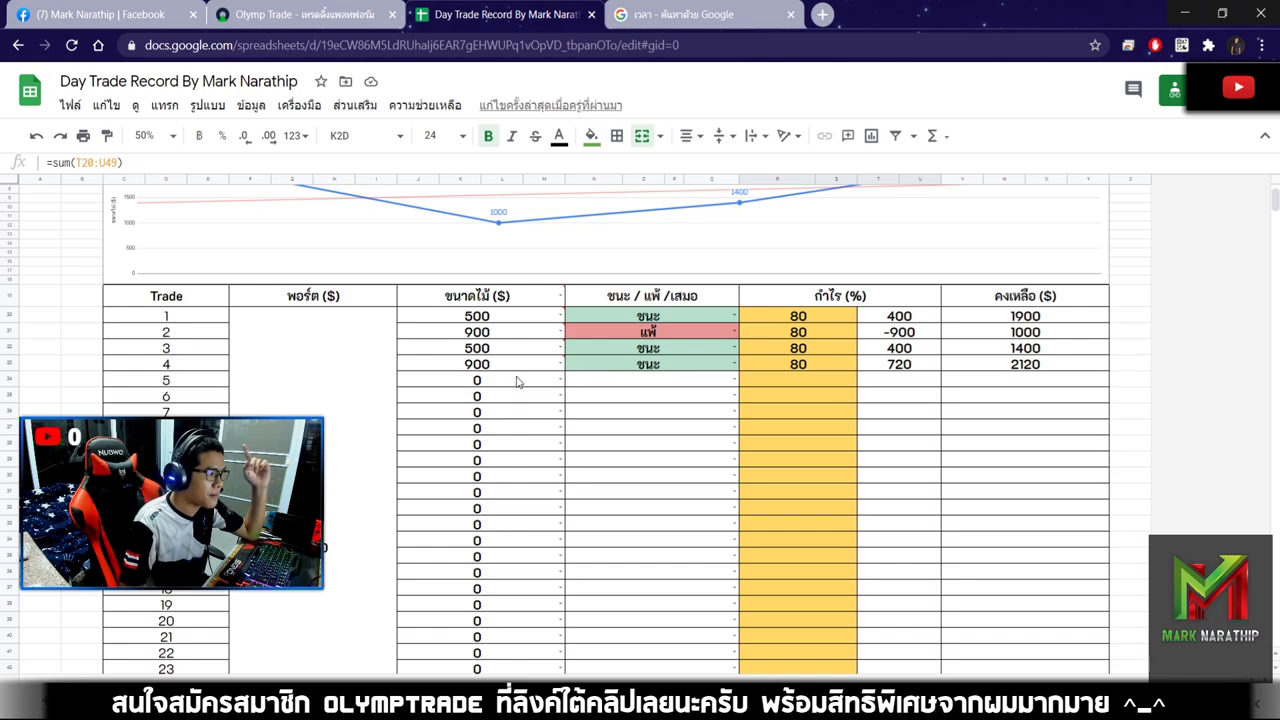
Step: Review trade 4's size and profit, enter 1620 as the size of trade 5 and select trade 5's result cell
left_click(528, 385)
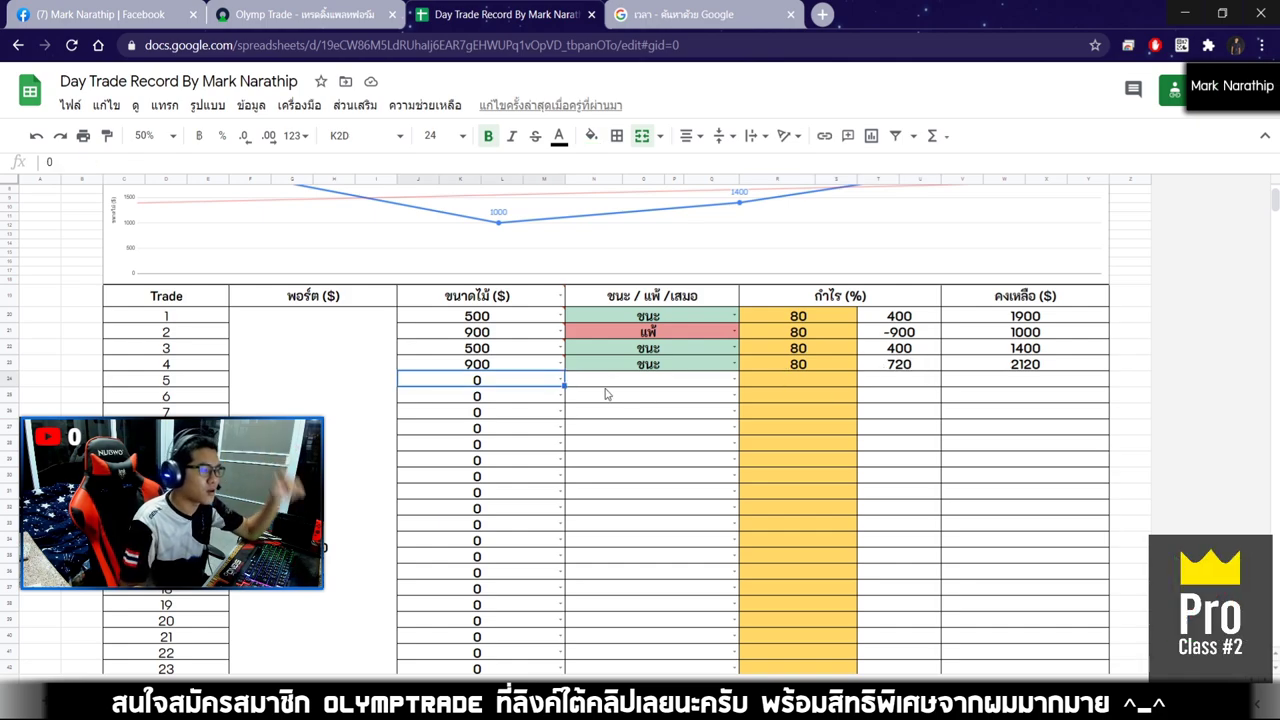
key("Up")
mouse_move(474, 366)
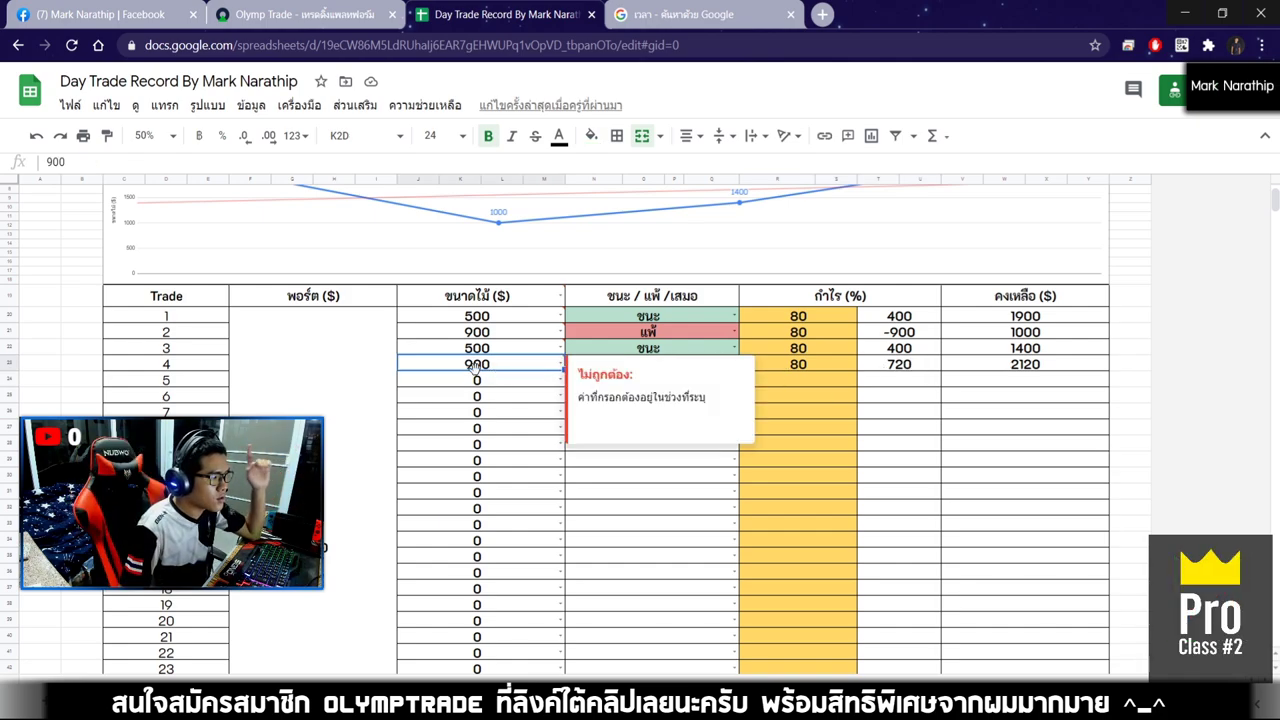
left_click(905, 364)
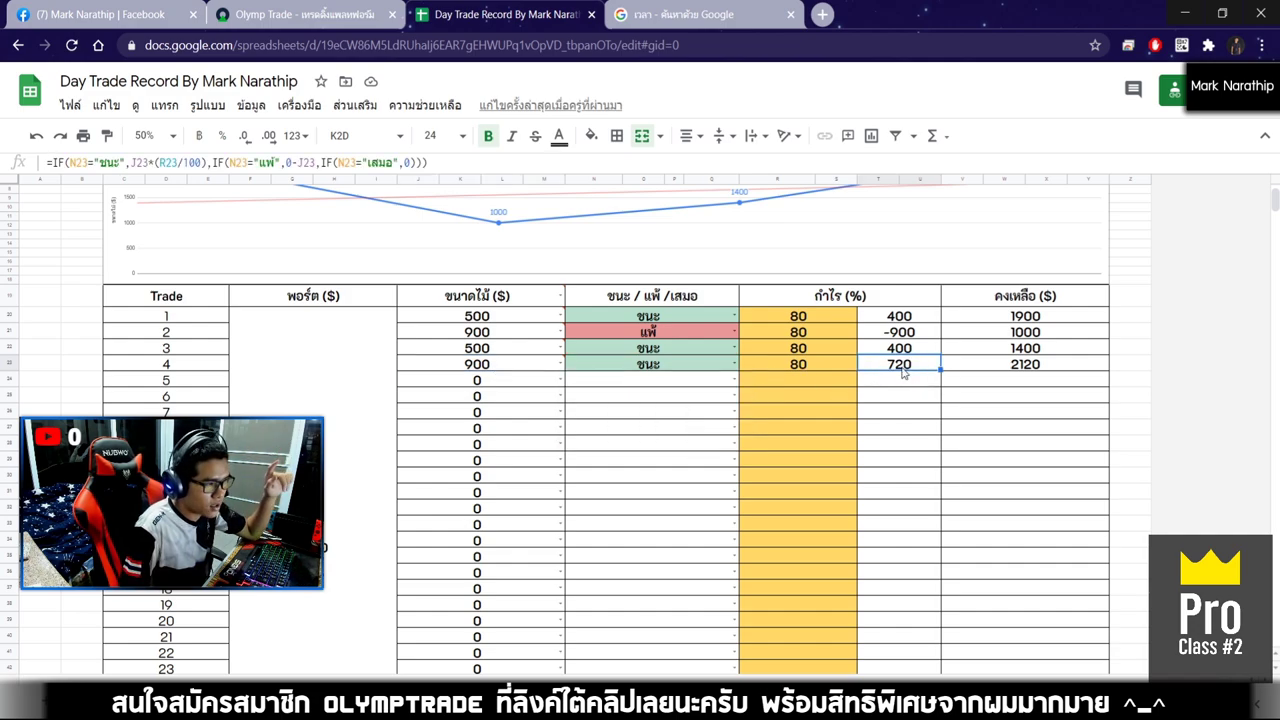
left_click(510, 381)
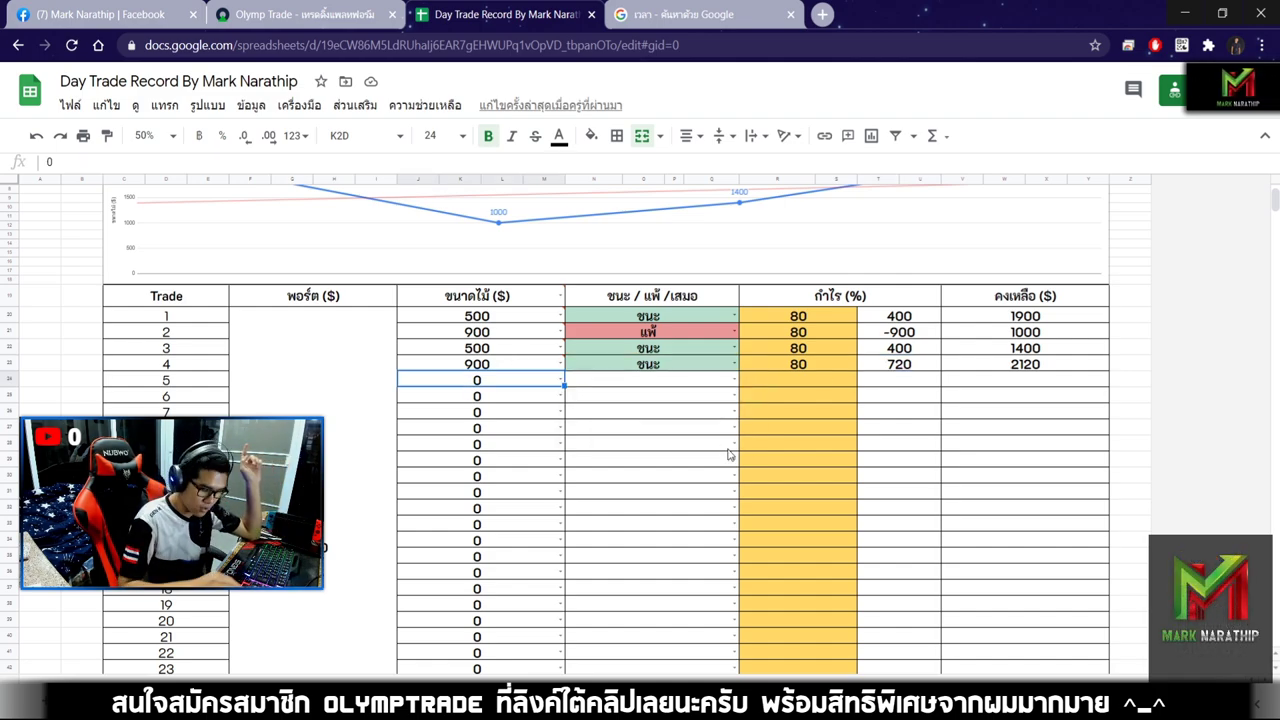
type("10")
type("20")
key("Return")
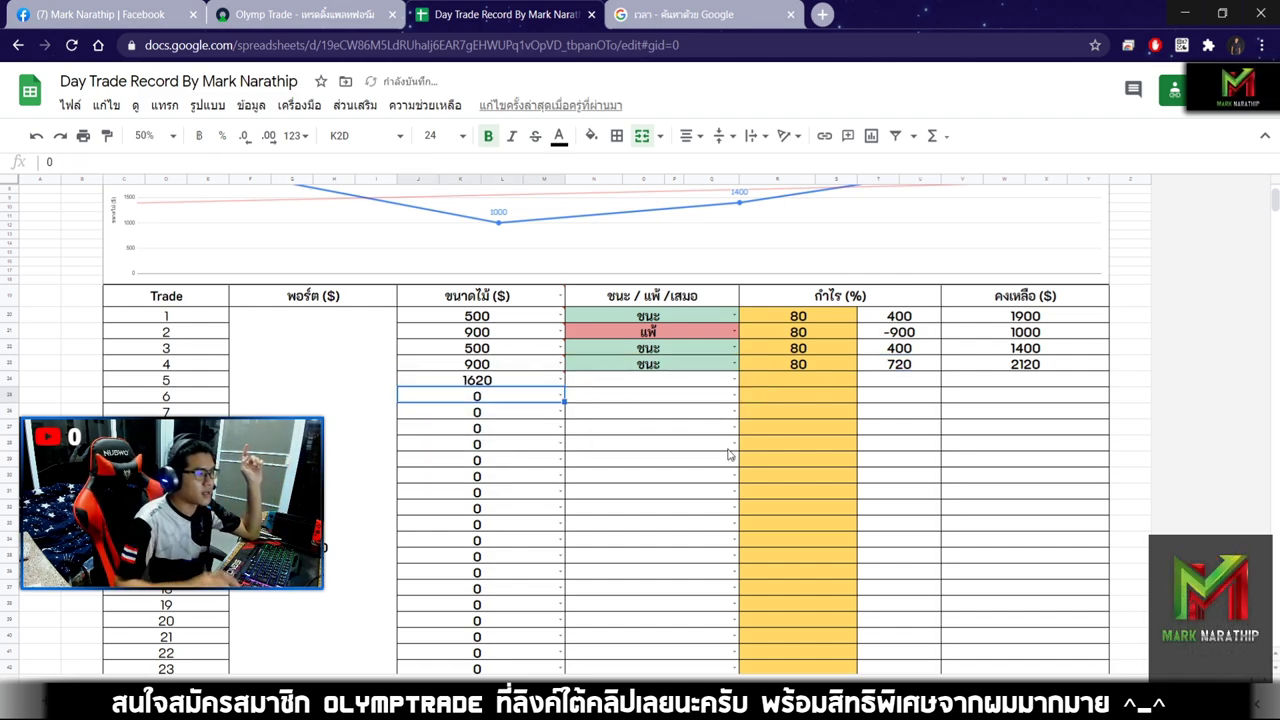
mouse_move(534, 387)
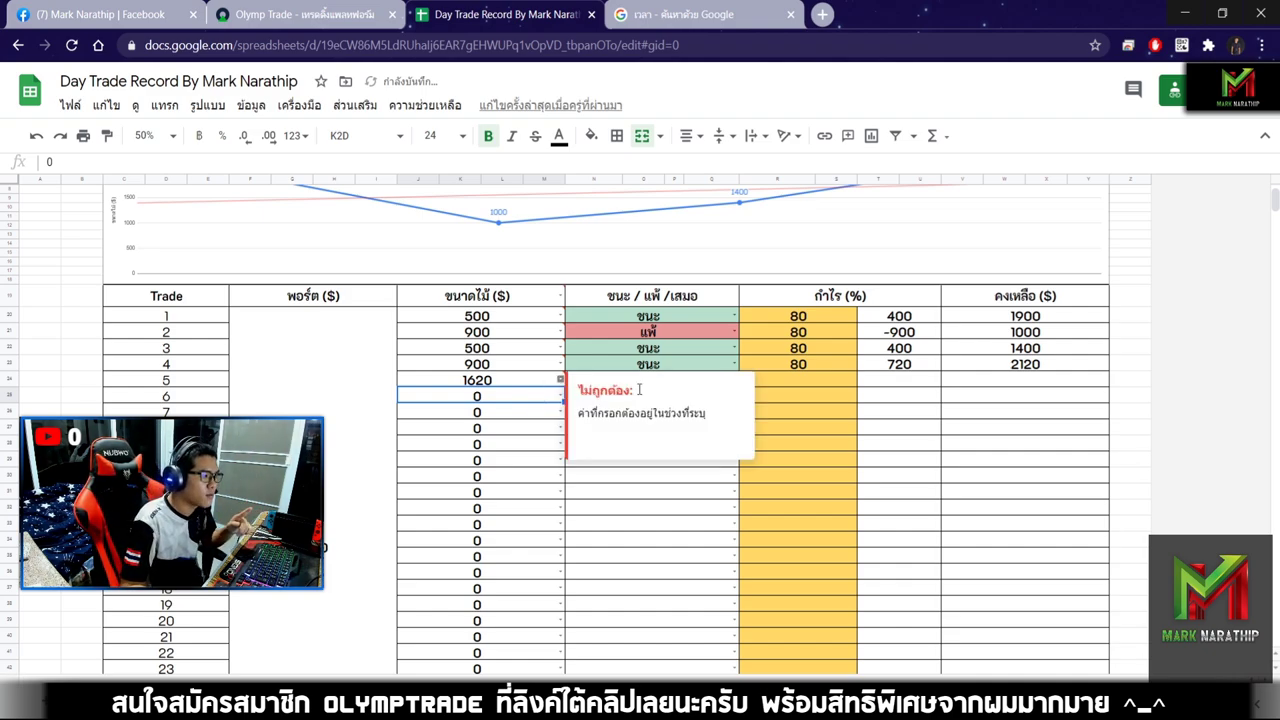
left_click(874, 463)
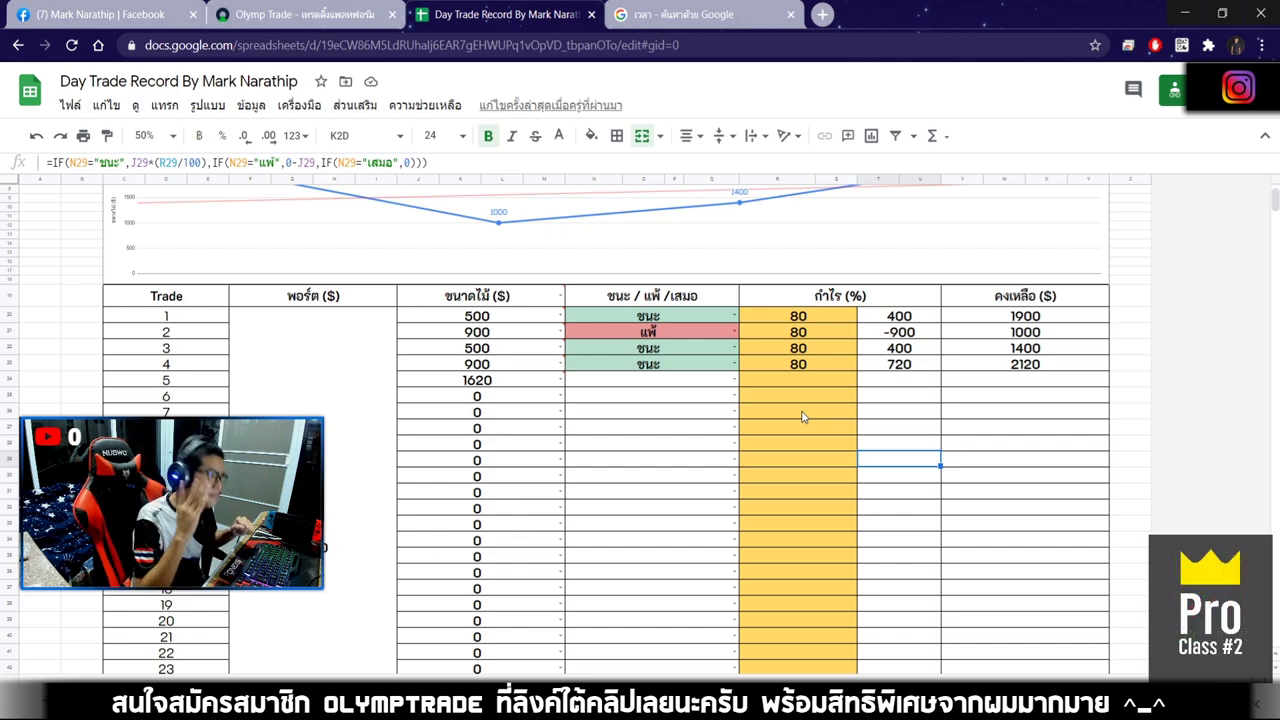
left_click(622, 383)
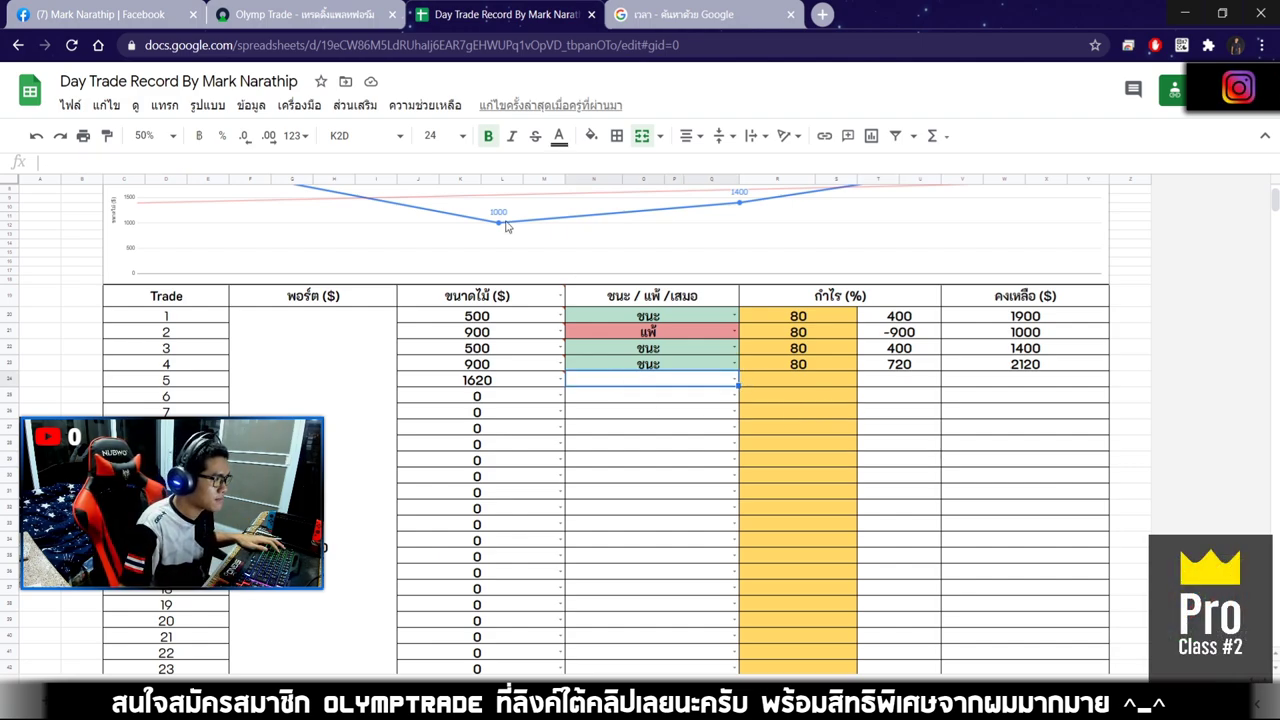
Step: Switch to Olymp Trade and set the AUD NZD trade amount to $1,620
left_click(352, 22)
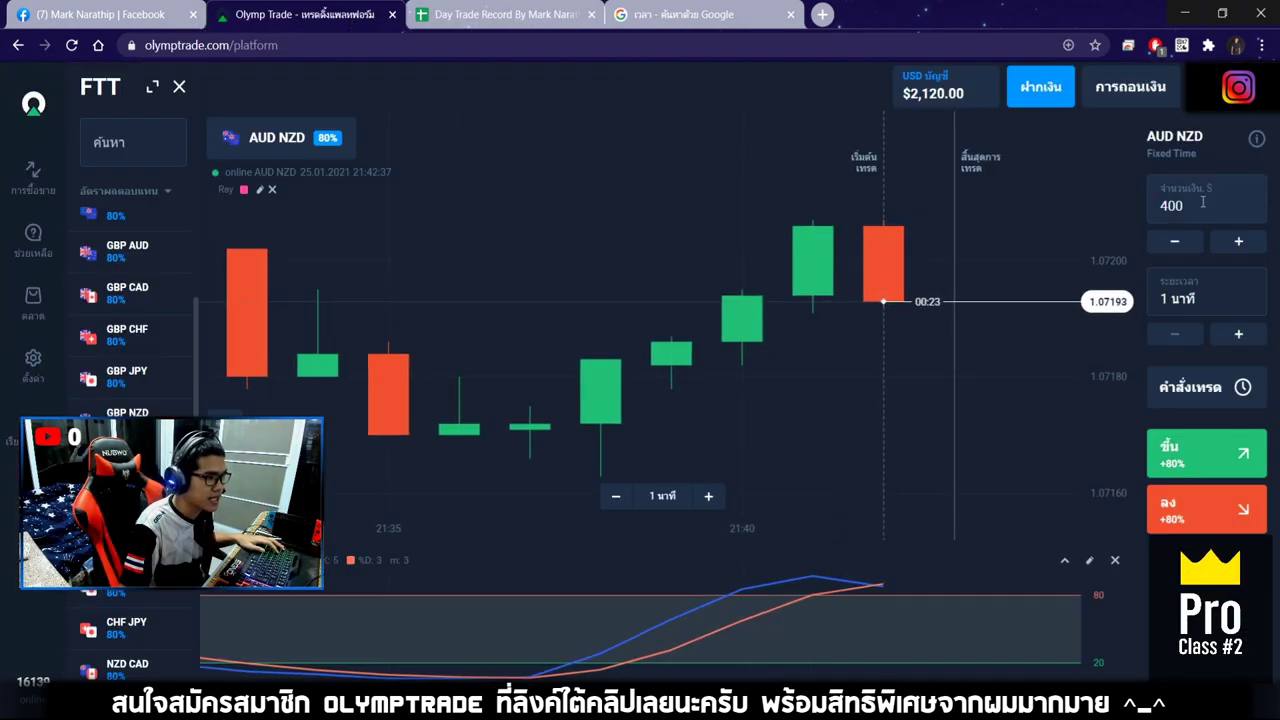
type("1620")
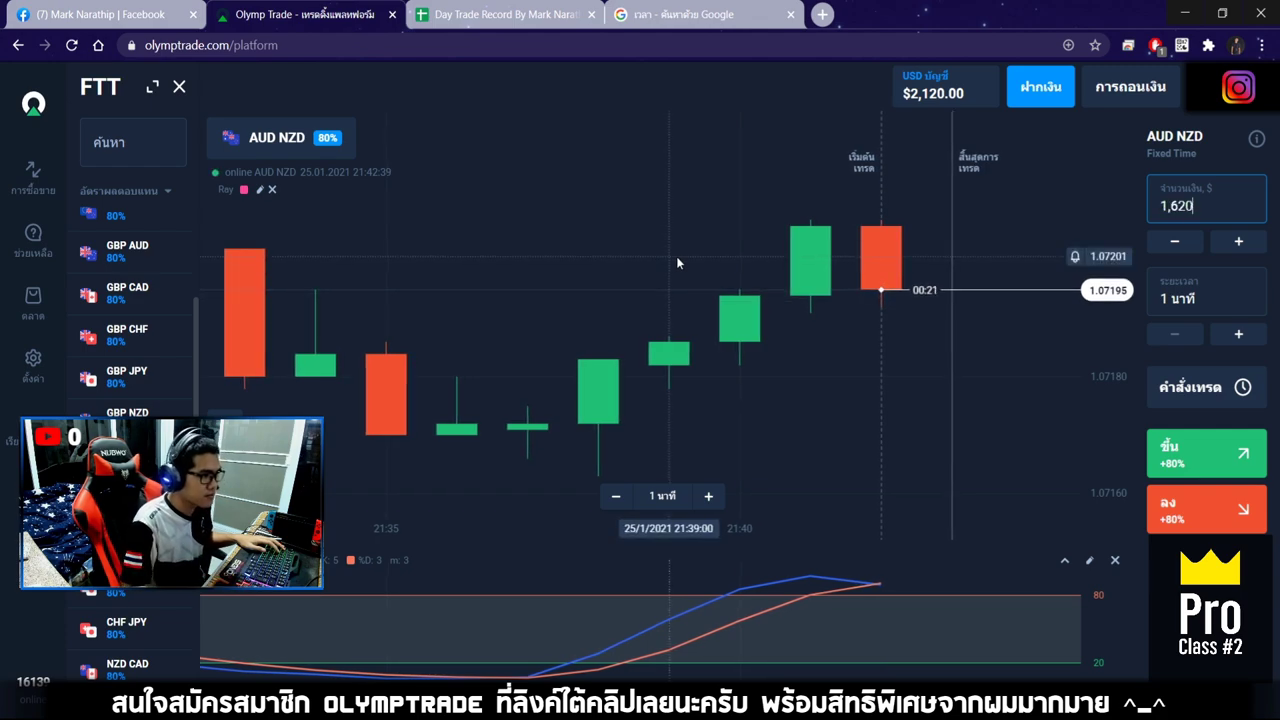
Step: Examine the recent and longer-term AUD NZD candles and the stochastic for an entry point for the $1,620 trade
scroll(642, 286, "down", 3)
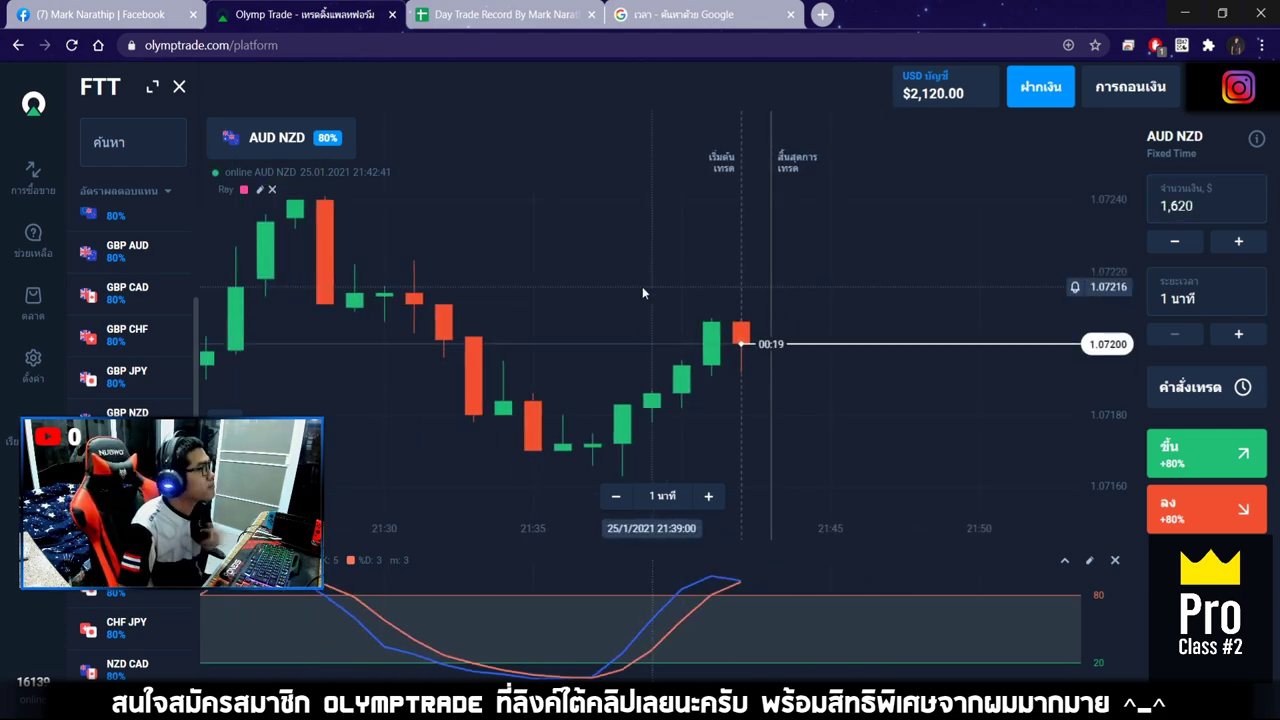
scroll(140, 290, "up", 3)
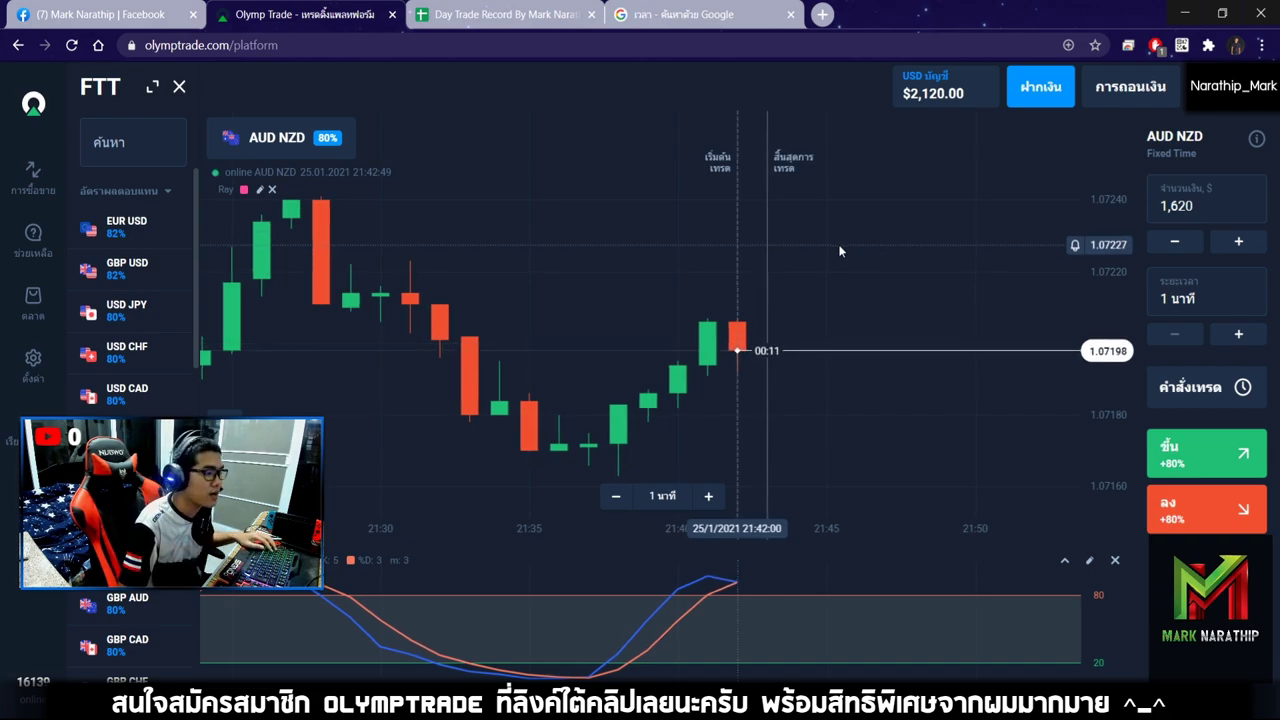
scroll(766, 251, "down", 5)
scroll(729, 254, "up", 5)
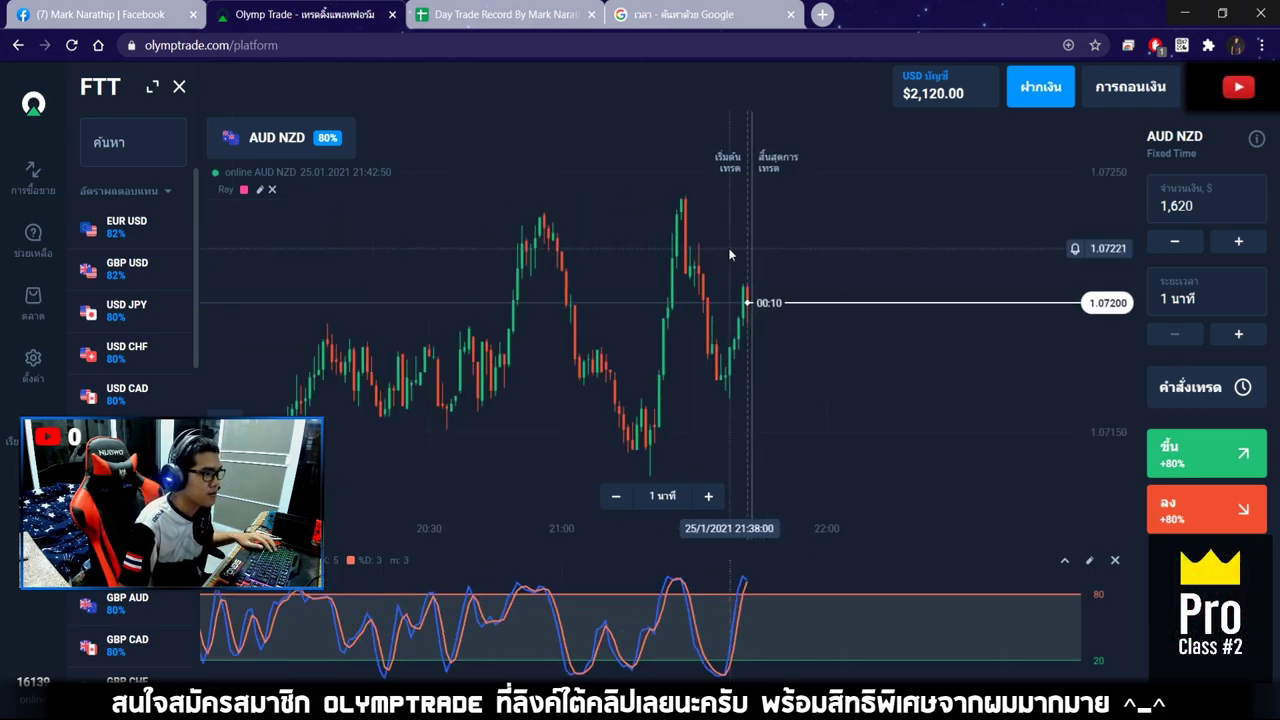
left_click_drag(728, 248, 619, 226)
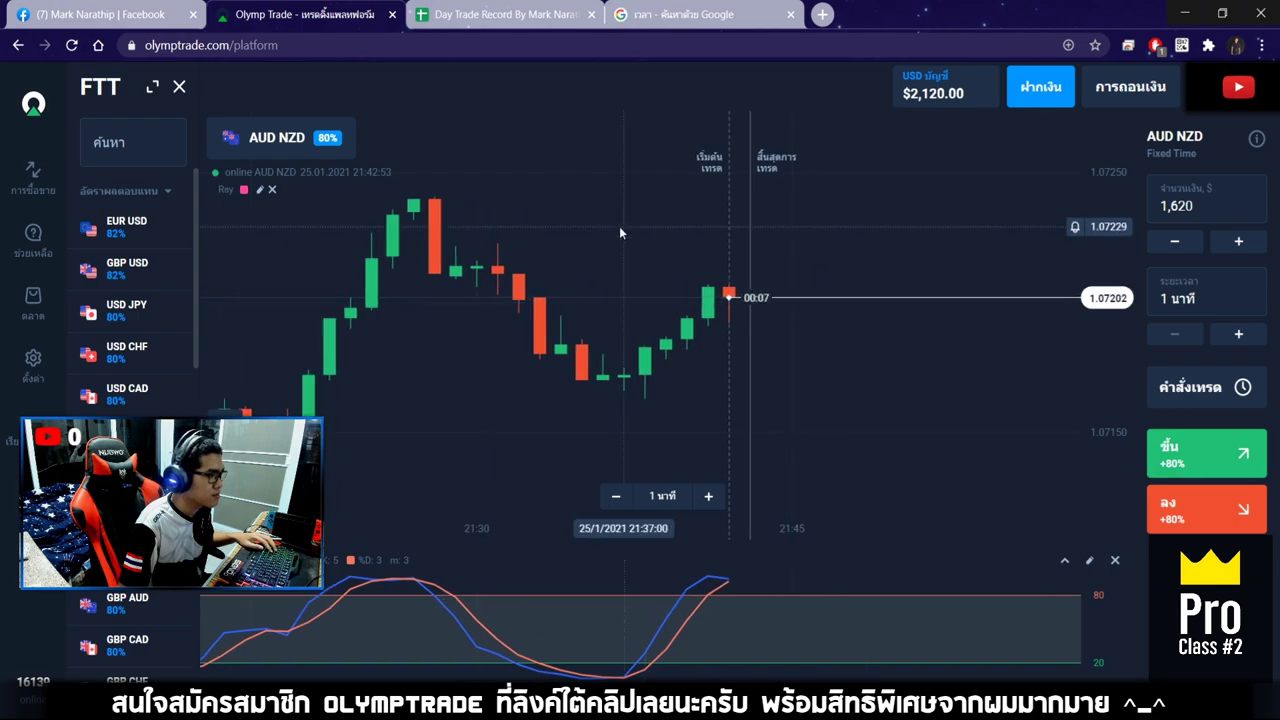
scroll(800, 245, "up", 3)
scroll(820, 250, "up", 2)
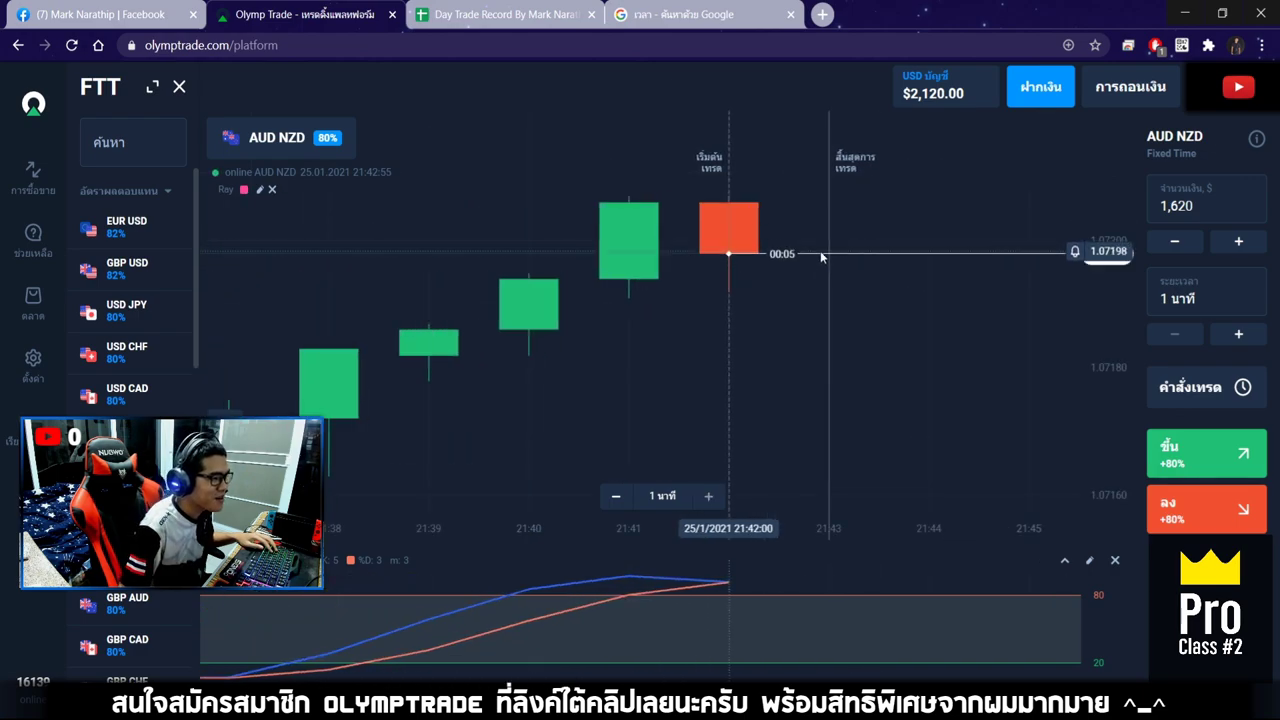
scroll(820, 251, "down", 3)
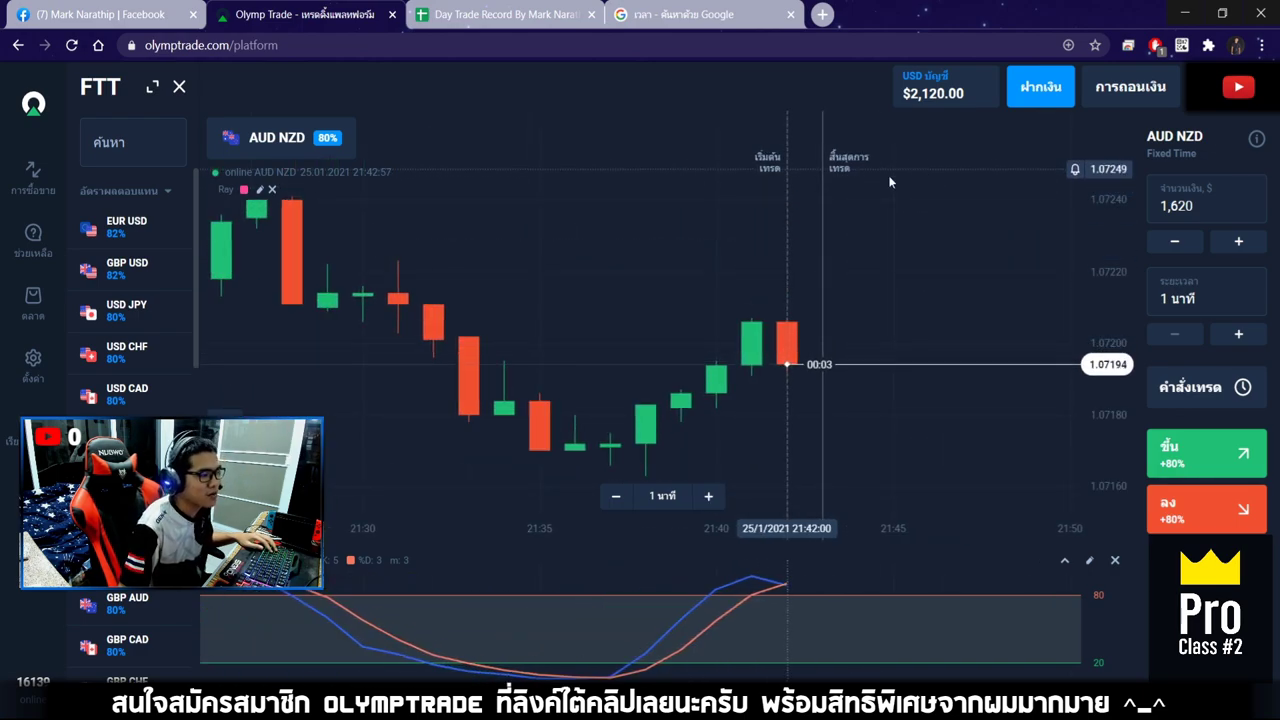
scroll(843, 268, "down", 3)
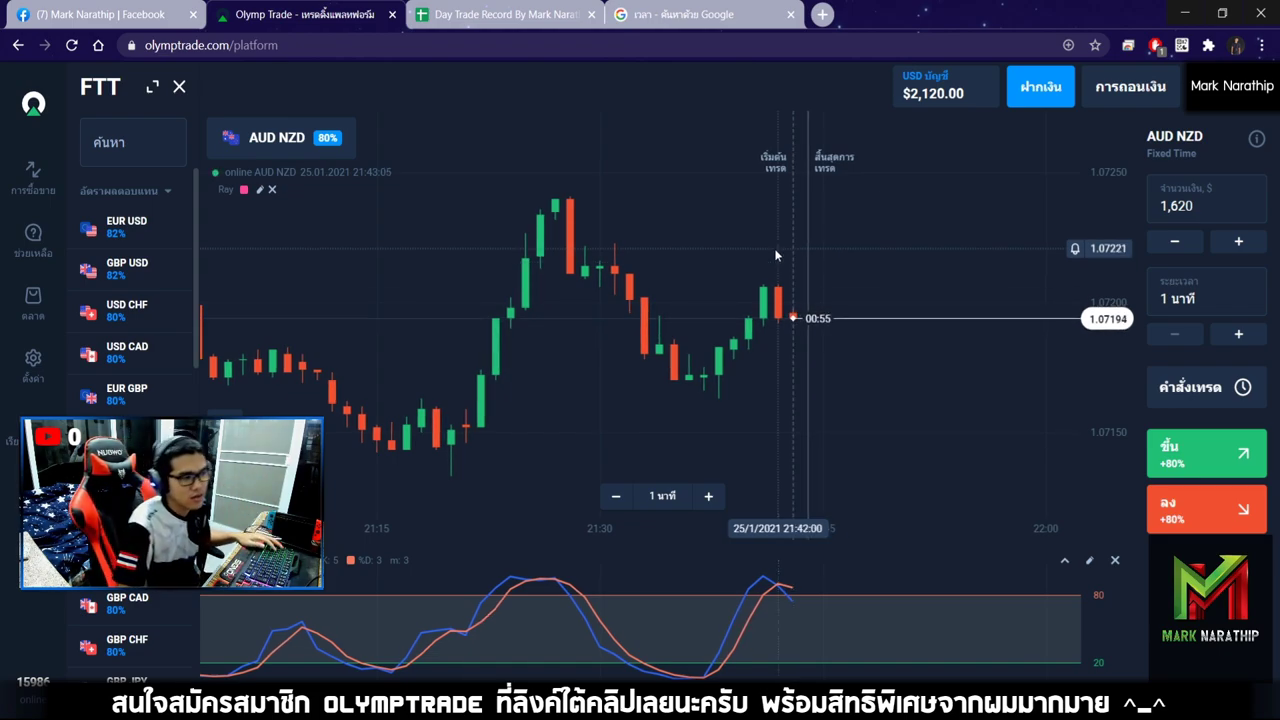
scroll(833, 260, "down", 2)
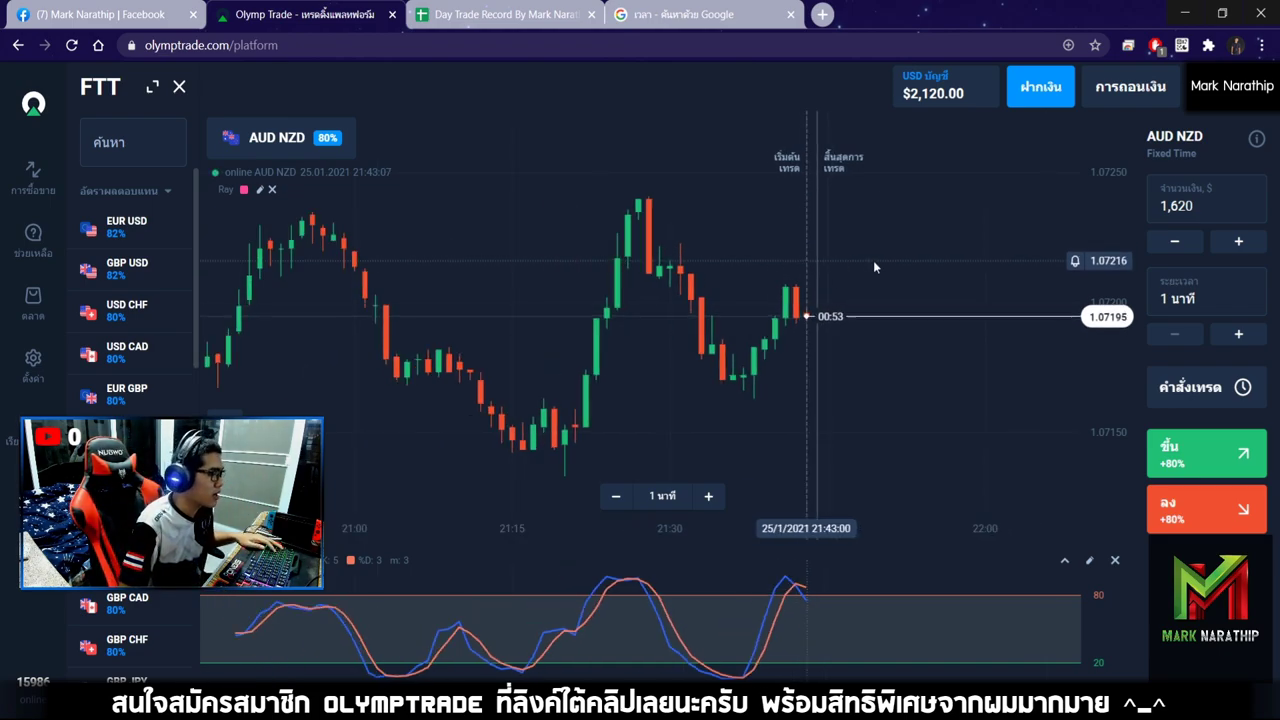
scroll(898, 262, "up", 3)
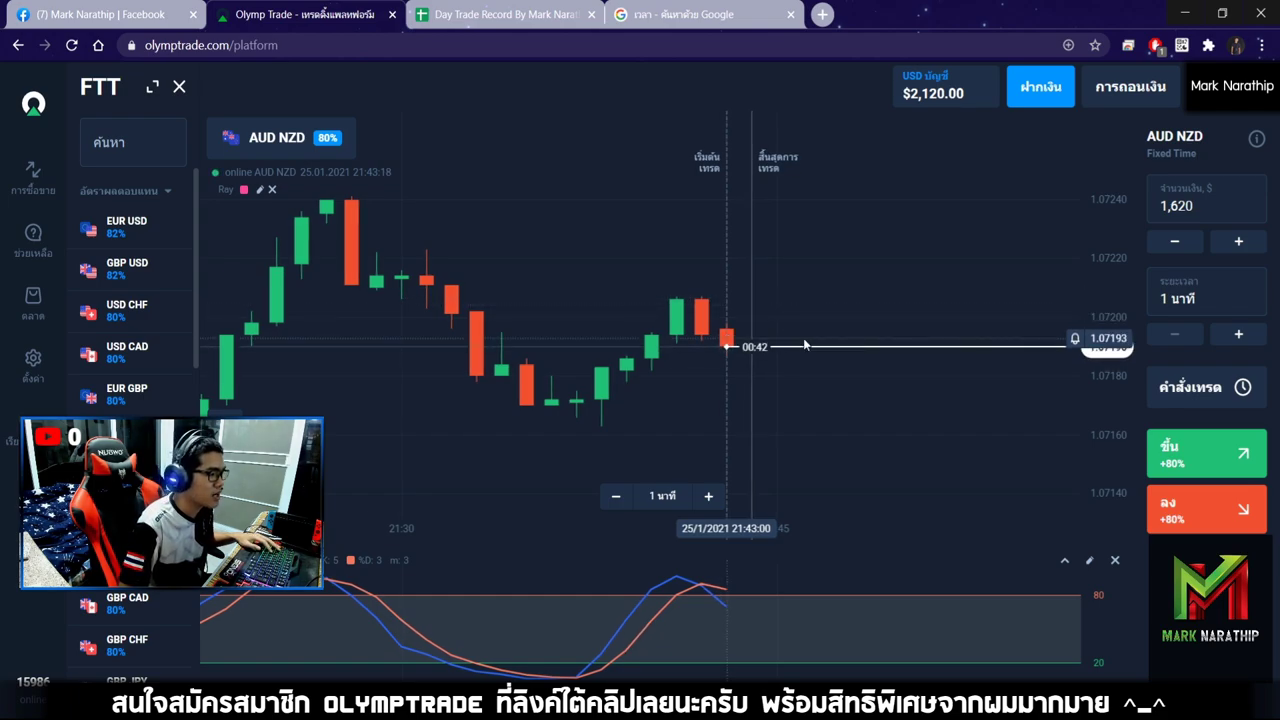
Step: Compare the current AUD NZD candle with the preceding swings and the stochastic lines at several time scales to judge the trade direction
scroll(836, 360, "down", 3)
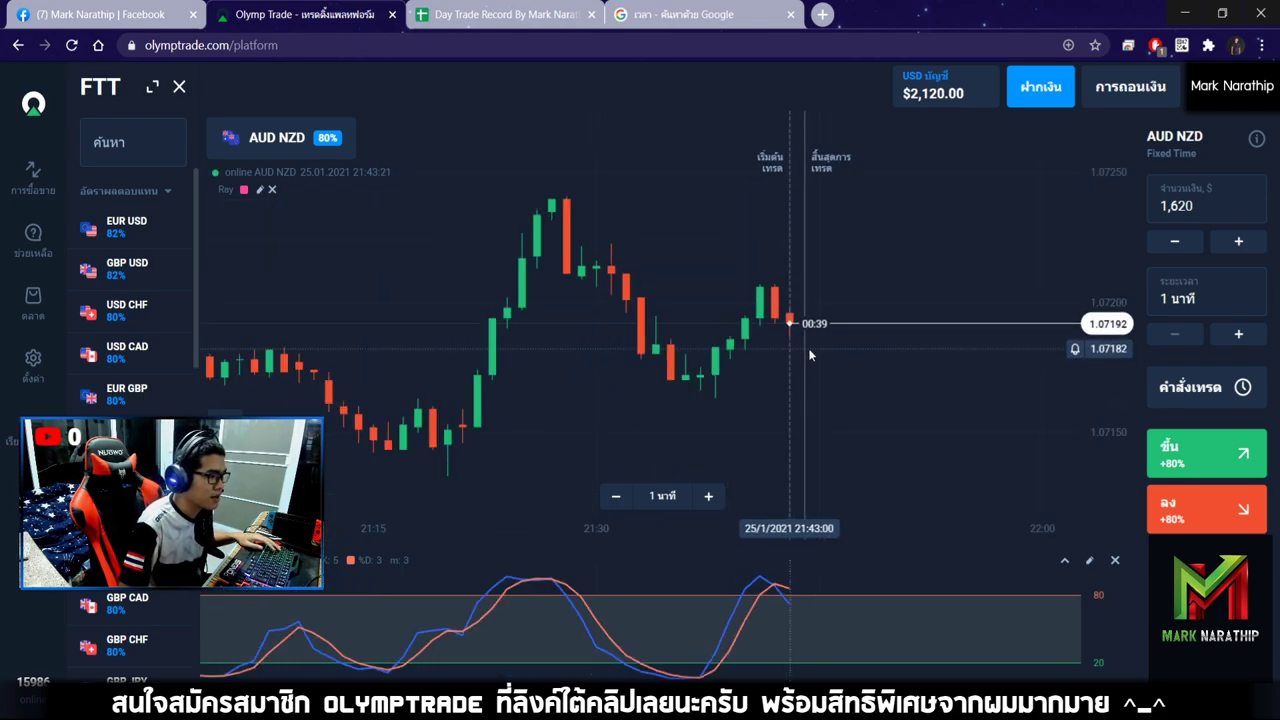
scroll(812, 348, "up", 3)
scroll(812, 346, "down", 5)
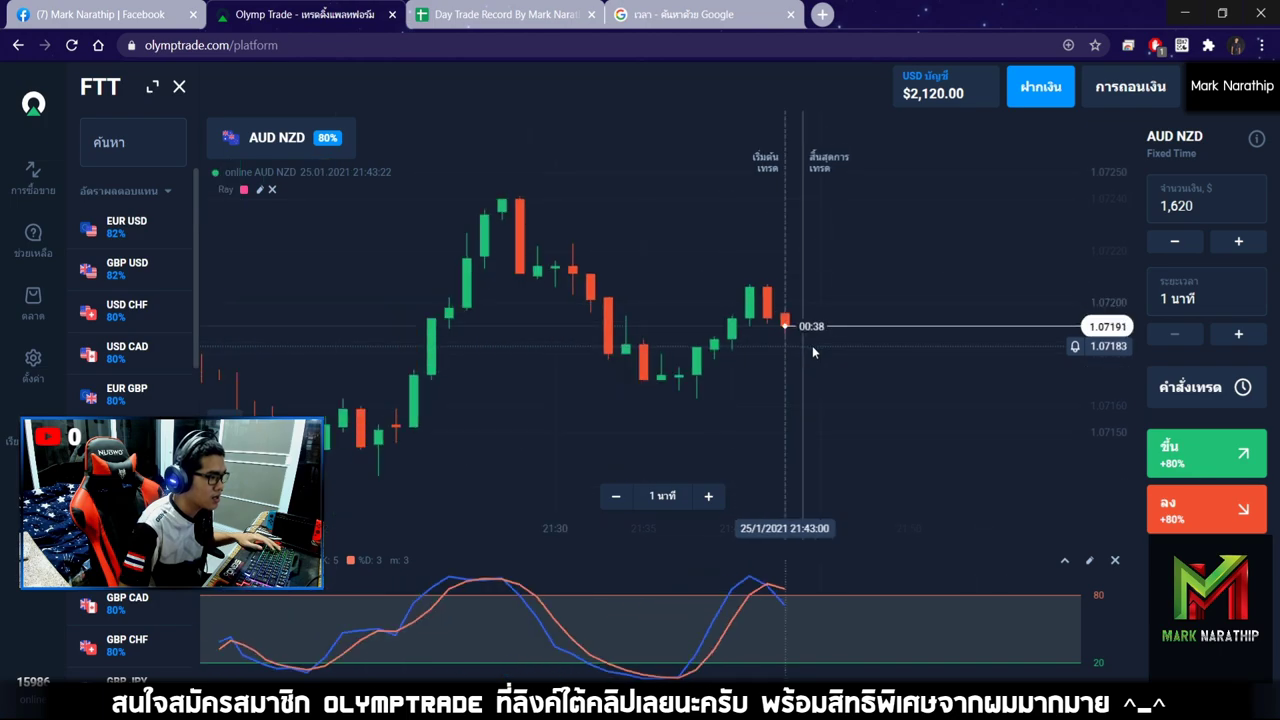
scroll(812, 343, "up", 3)
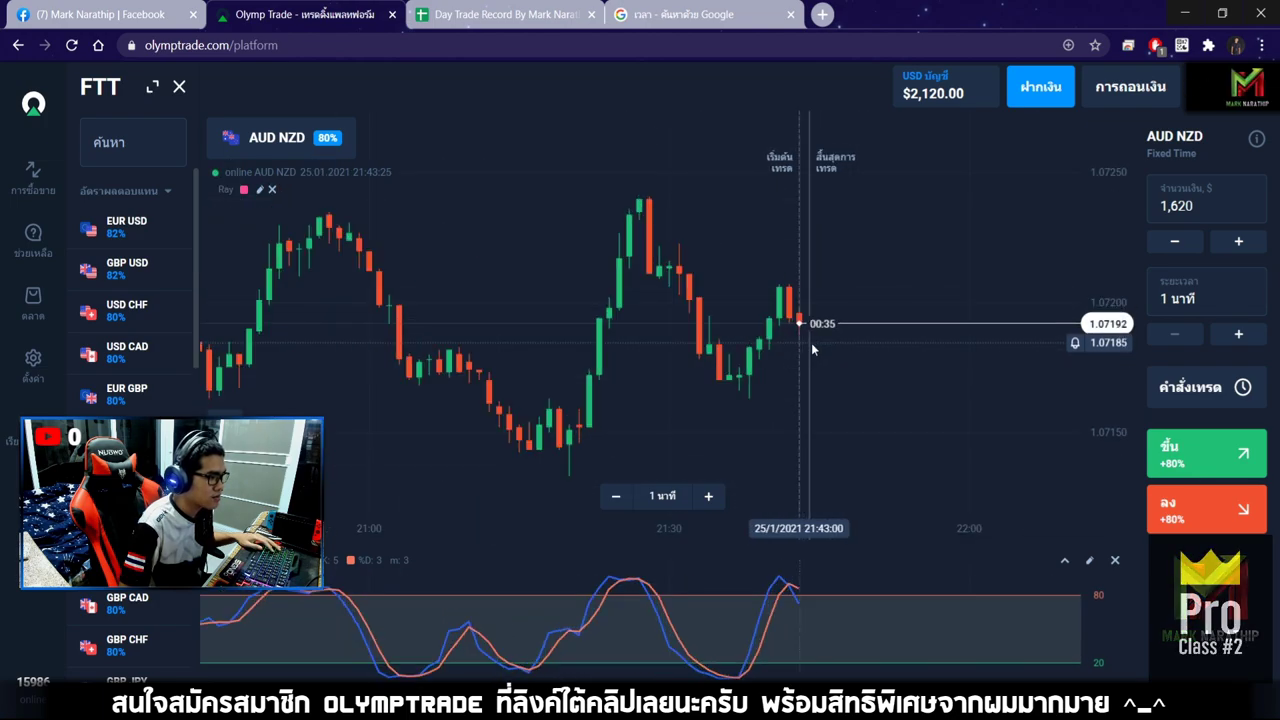
scroll(811, 342, "up", 3)
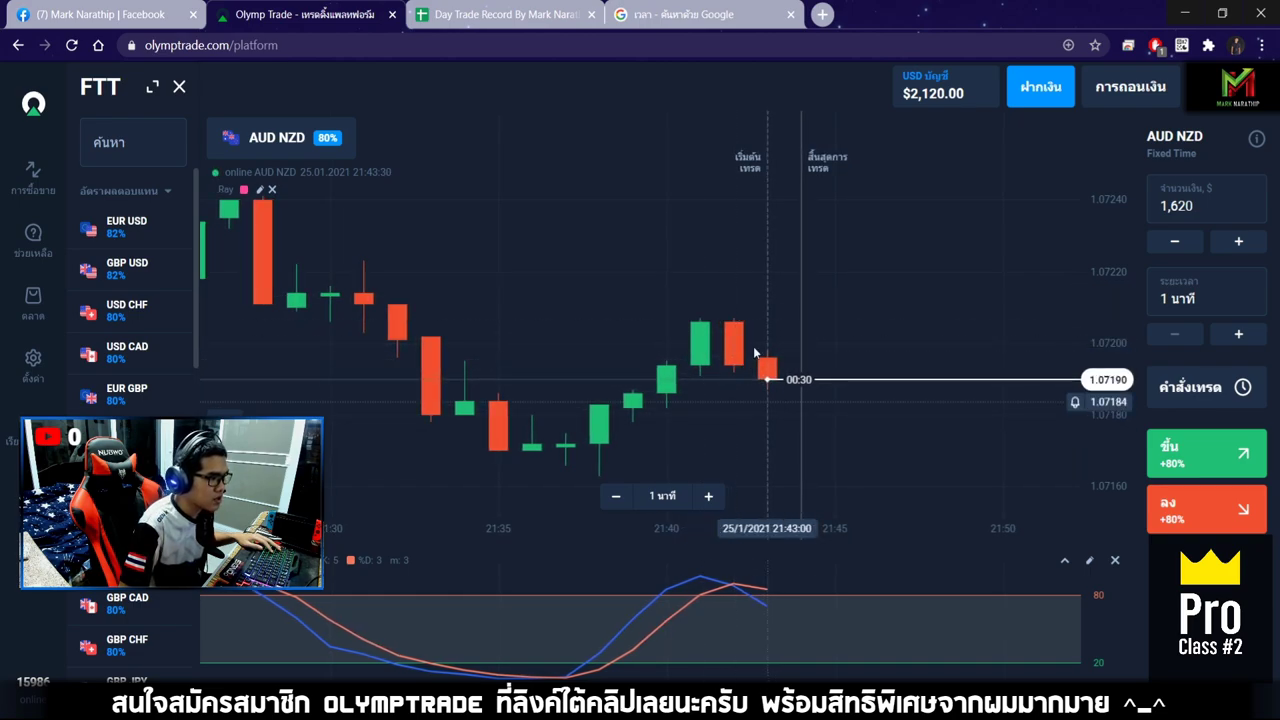
scroll(847, 342, "down", 3)
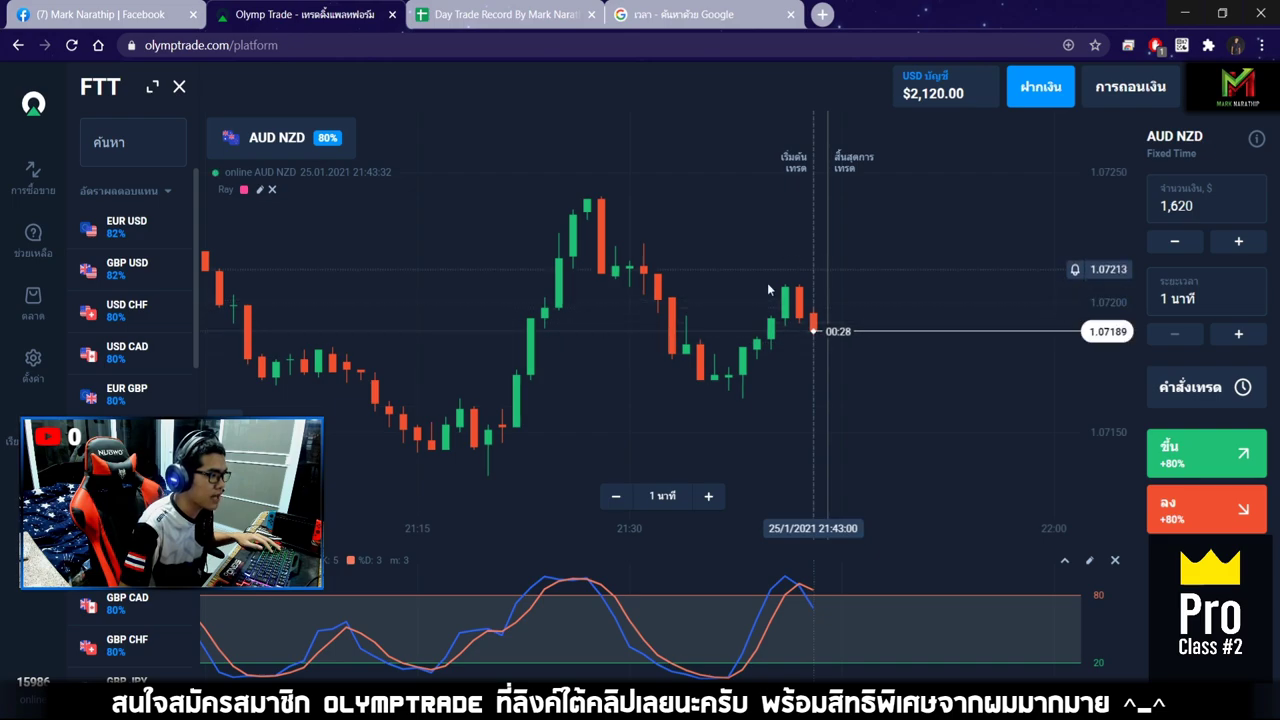
scroll(895, 319, "down", 2)
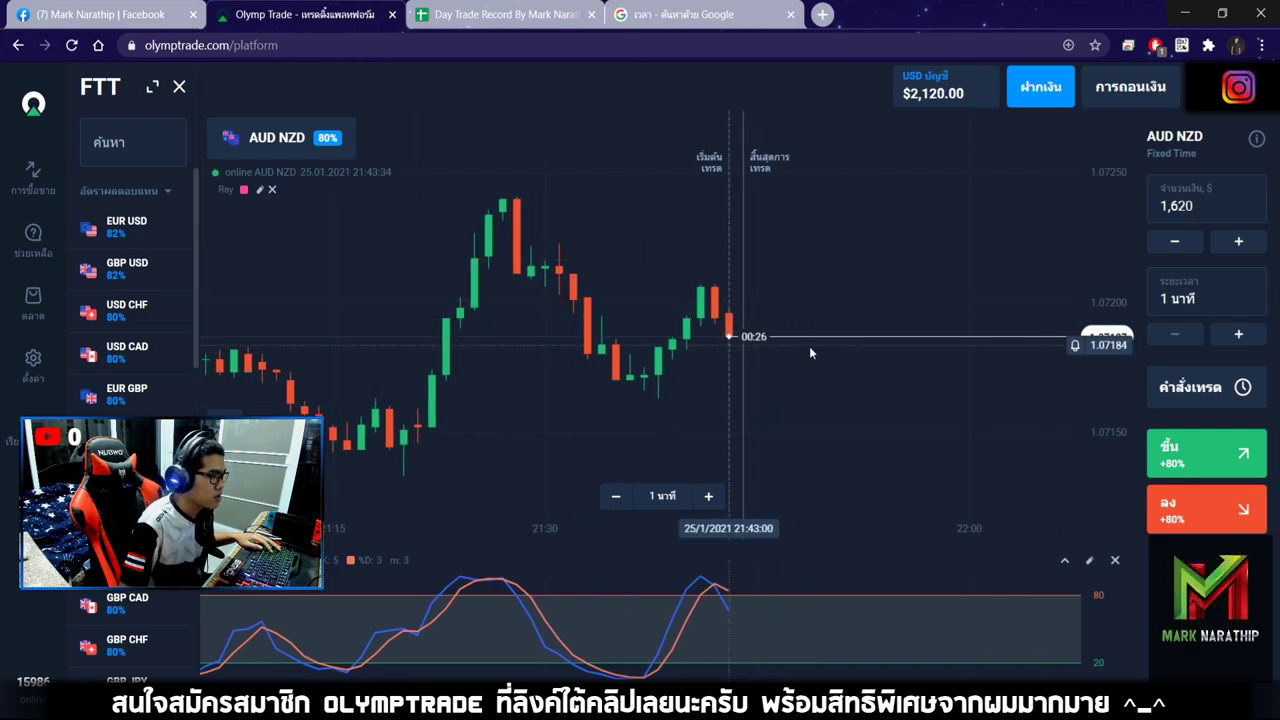
scroll(807, 353, "up", 3)
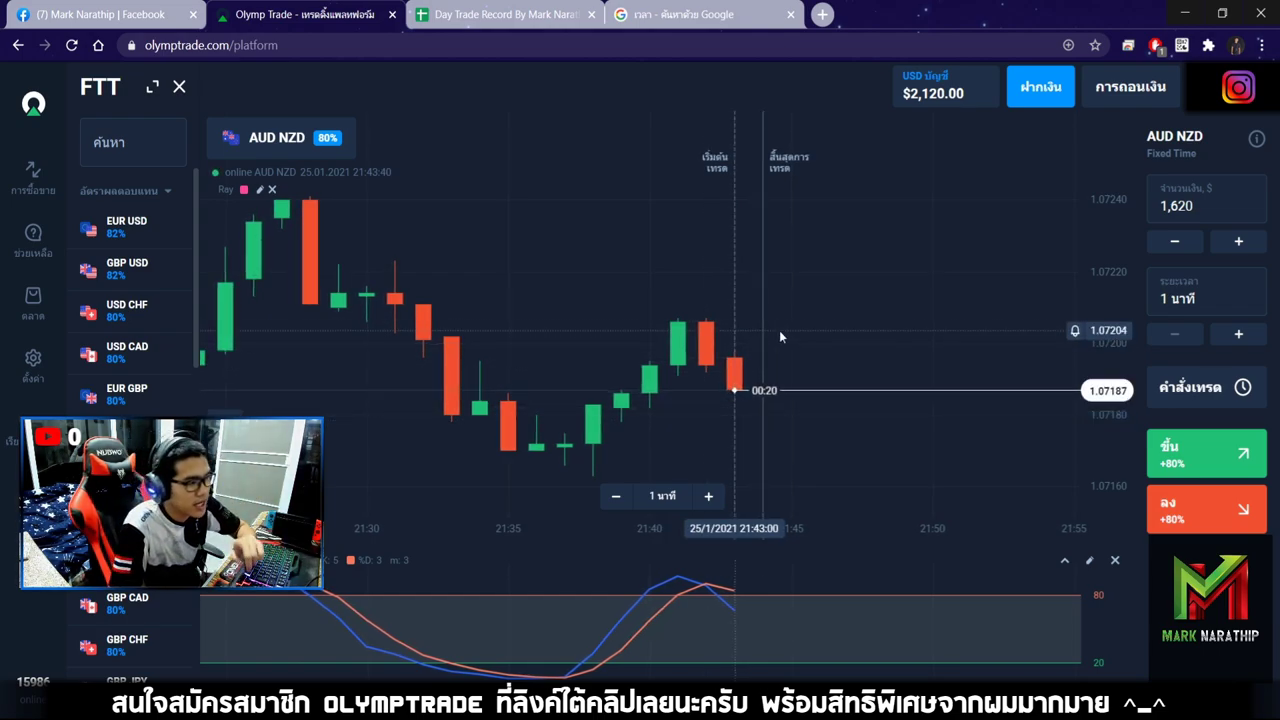
left_click_drag(742, 315, 796, 304)
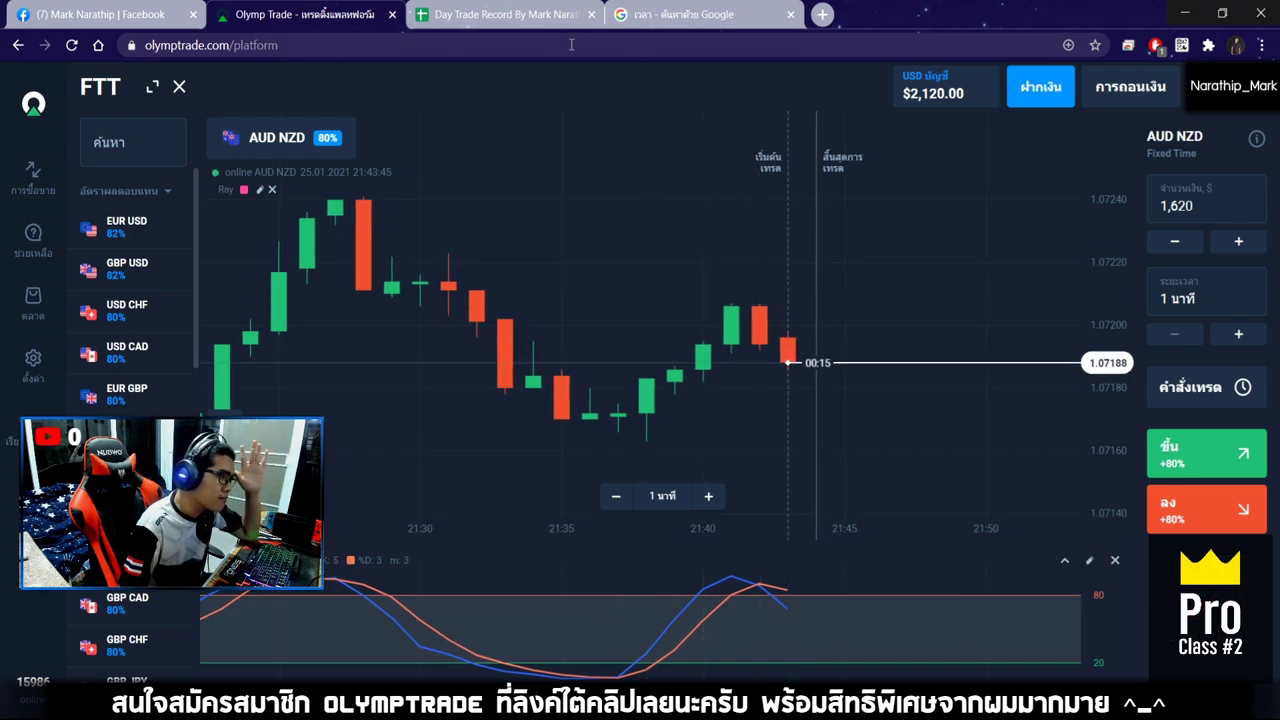
Step: Check trade 5's size in the Day Trade Record sheet and return to the AUD NZD chart in Olymp Trade
left_click(666, 22)
left_click(505, 14)
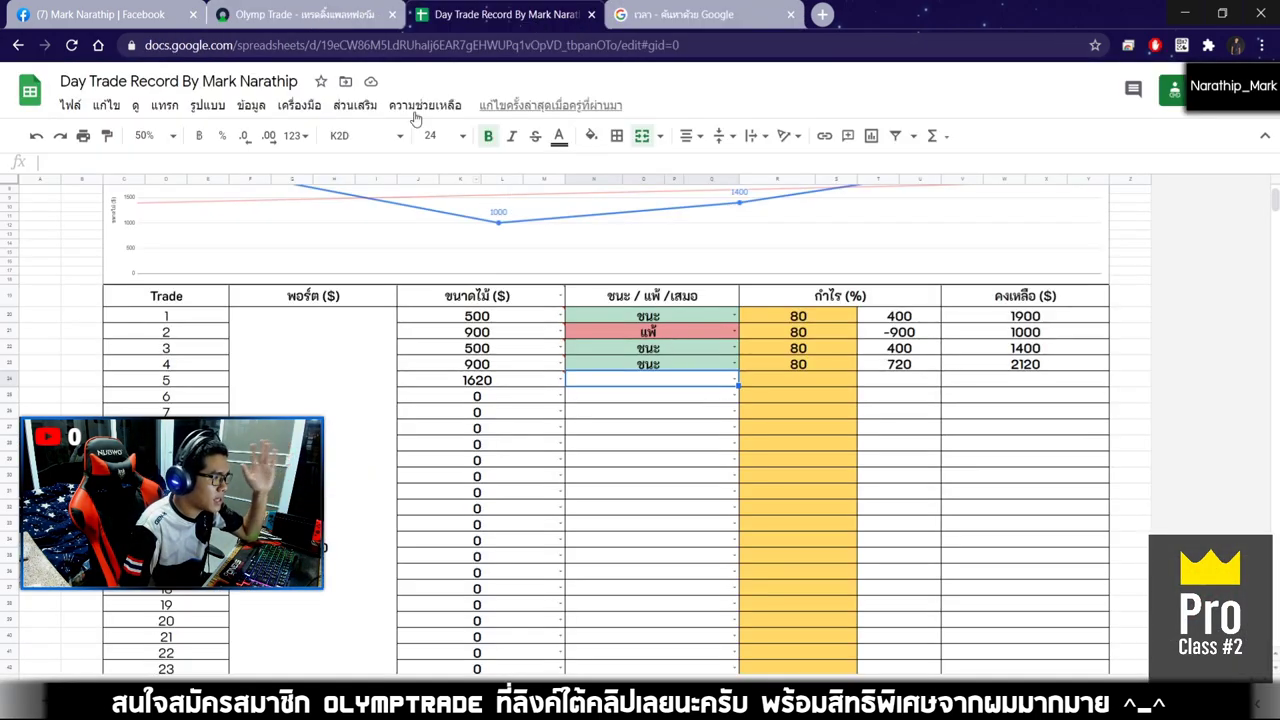
left_click(300, 14)
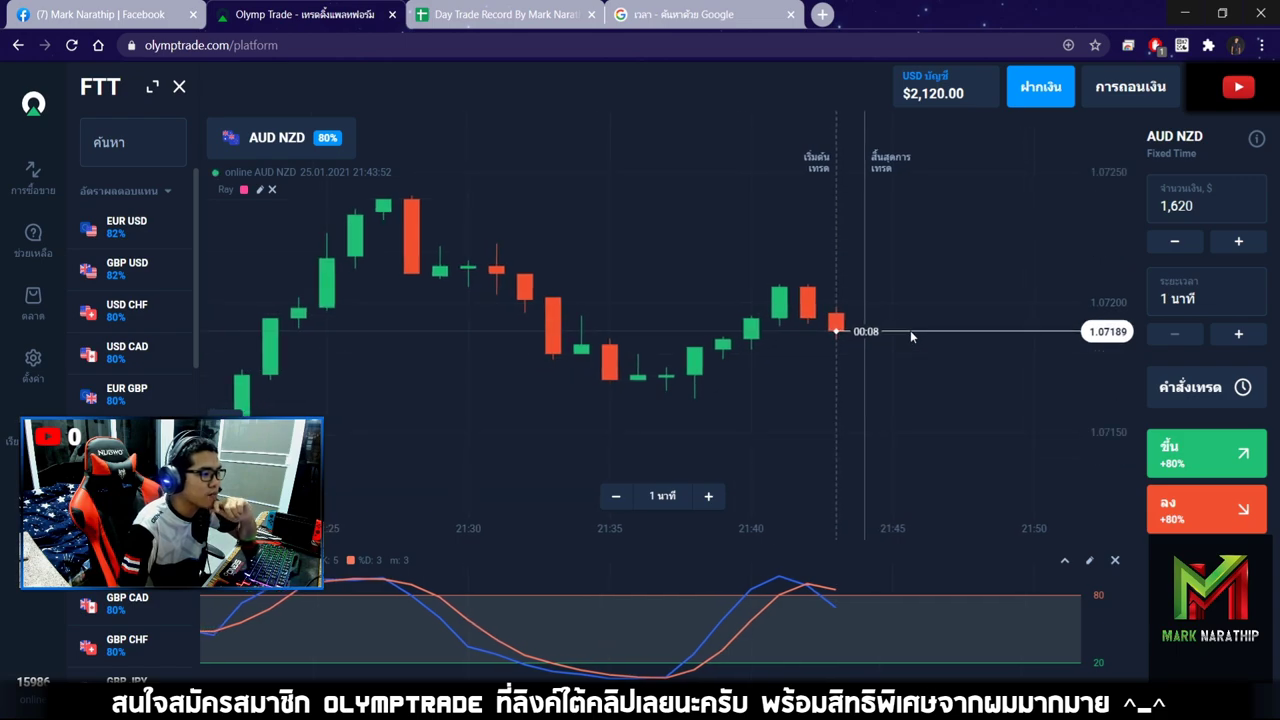
Step: Place a one-minute up trade of $1,620 on AUD NZD and set the next trade amount to the $500 maximum
scroll(882, 363, "up", 2)
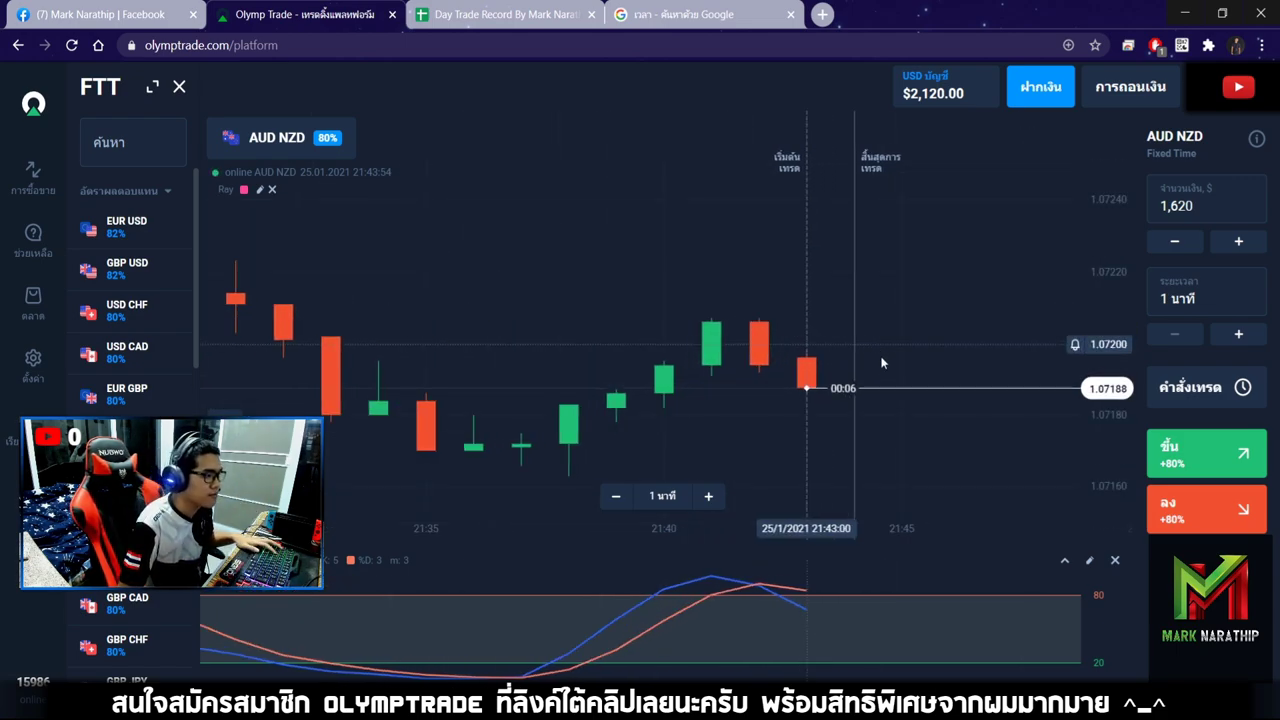
scroll(880, 365, "up", 1)
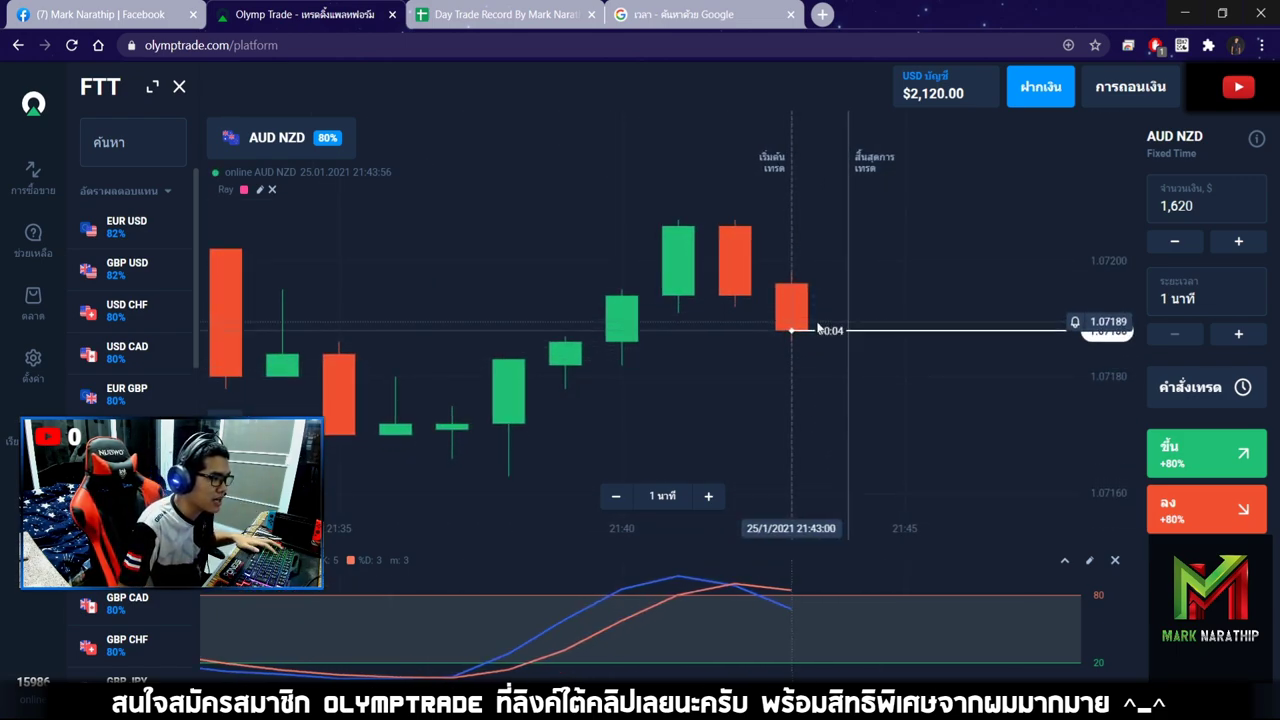
left_click(1203, 455)
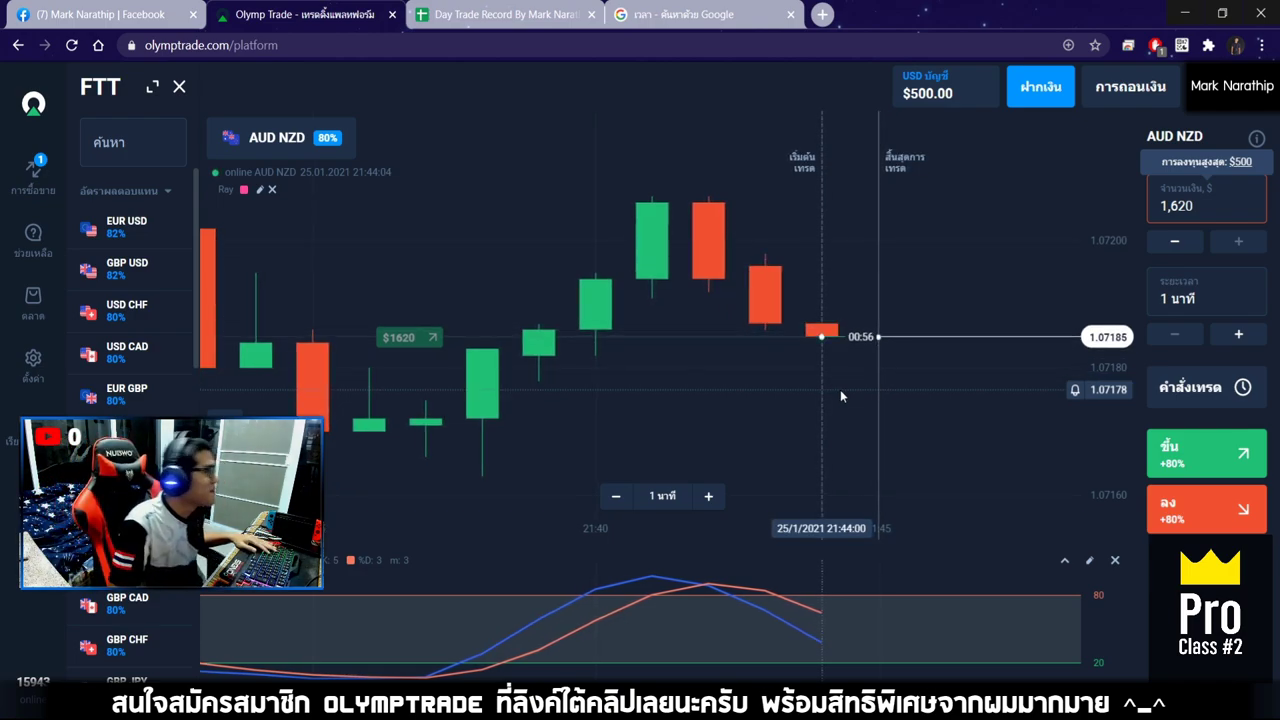
left_click(1248, 162)
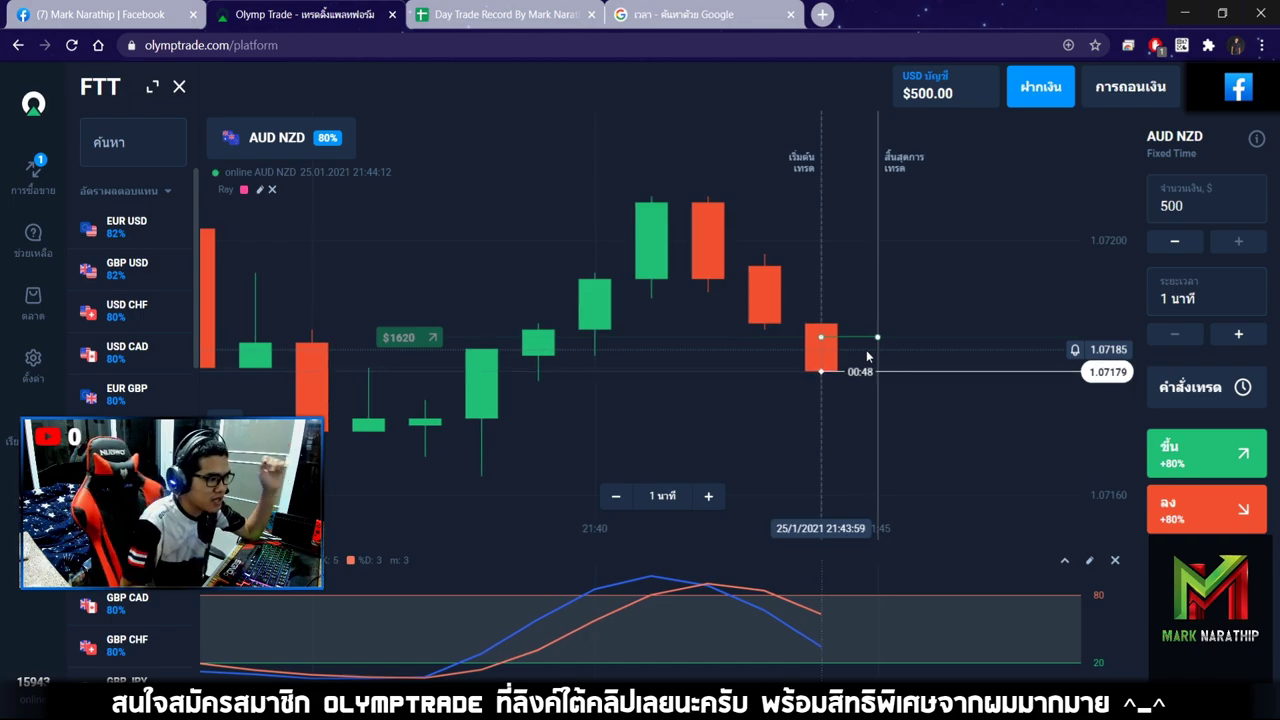
Step: Follow the price of the open $1,620 AUD NZD trade against its entry level on the chart until it expires
scroll(868, 356, "down", 5)
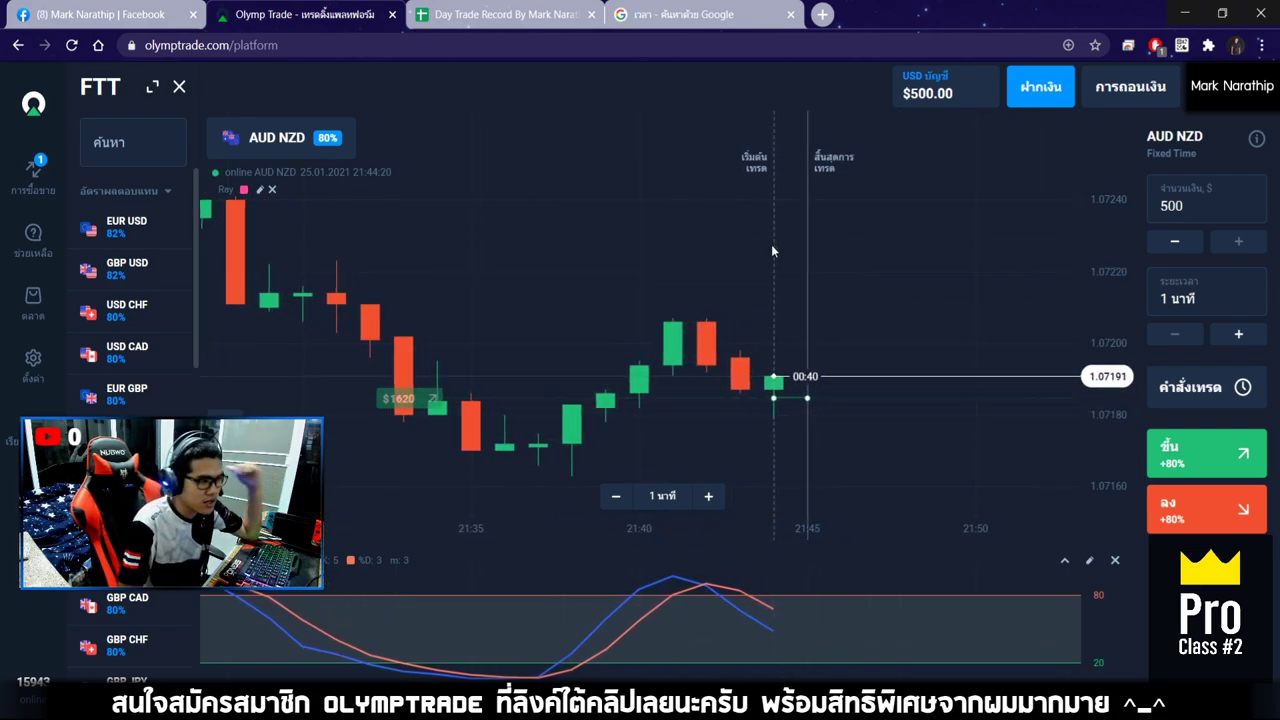
scroll(779, 262, "down", 2)
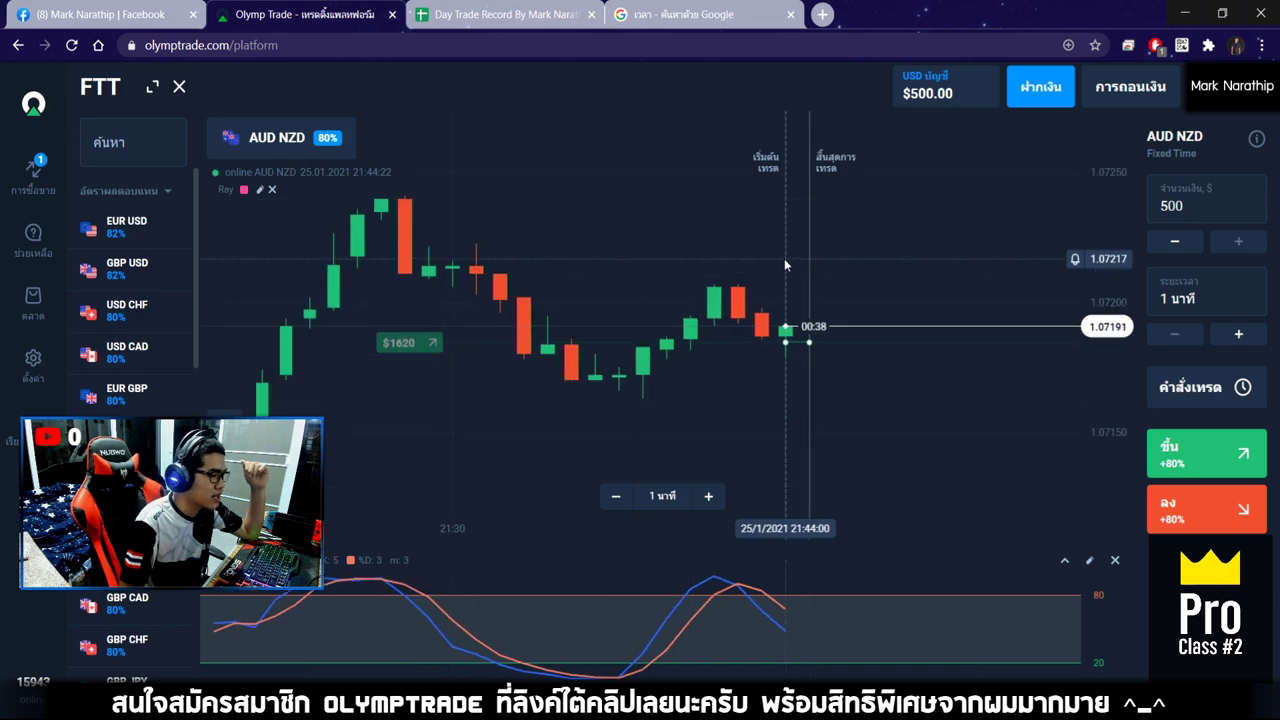
scroll(785, 259, "up", 3)
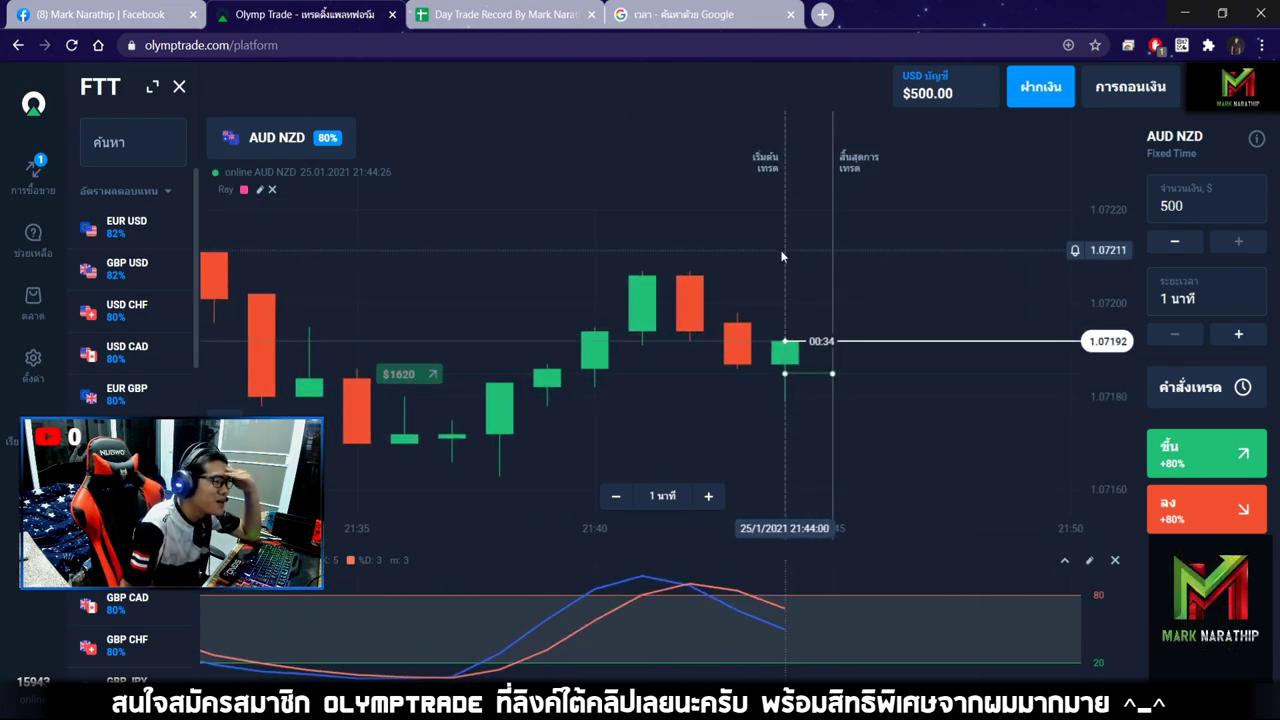
scroll(778, 257, "down", 2)
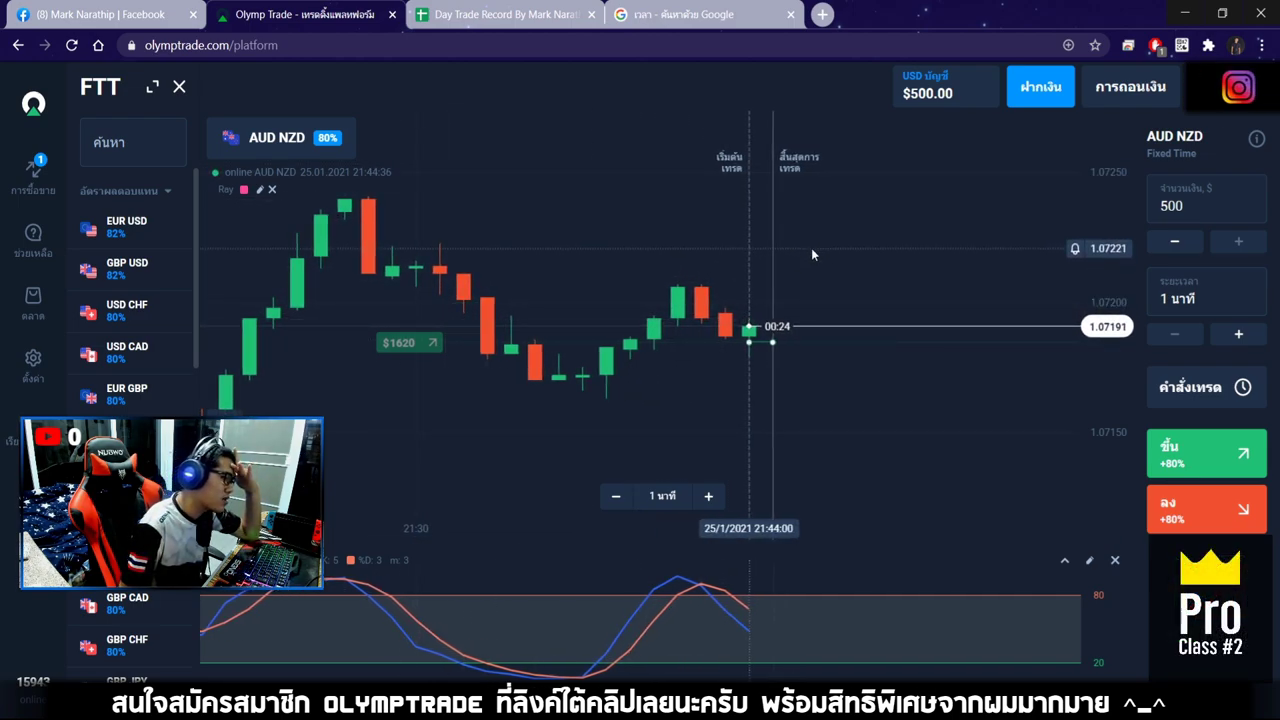
scroll(811, 248, "up", 3)
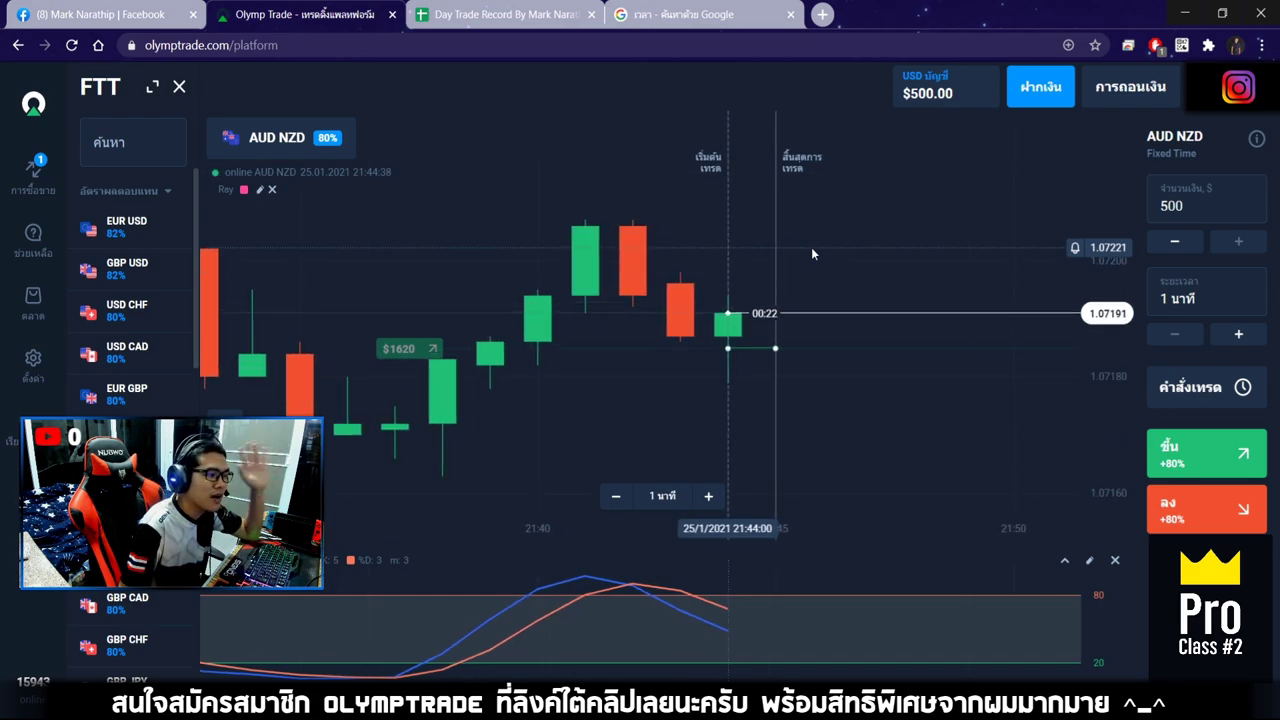
scroll(784, 257, "up", 2)
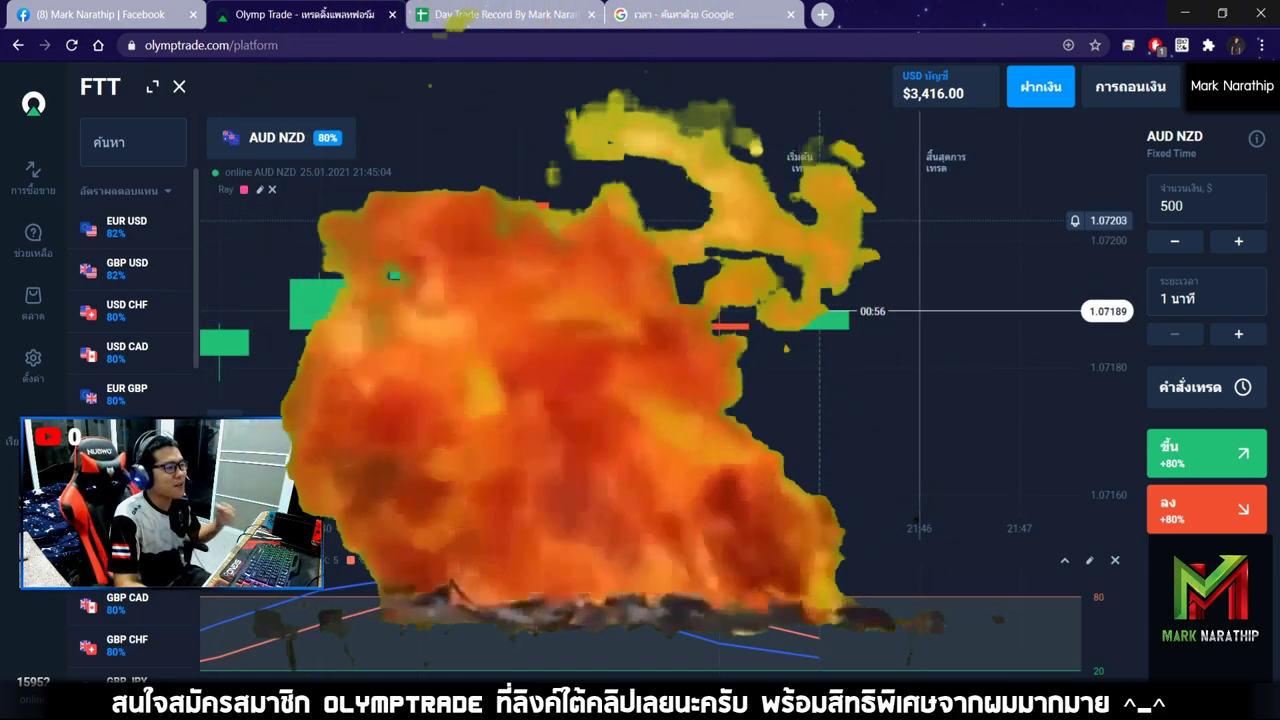
Step: Switch to the Day Trade Record sheet and log trade 5's result as ชนะ (win) with a profit rate of 80
left_click(500, 28)
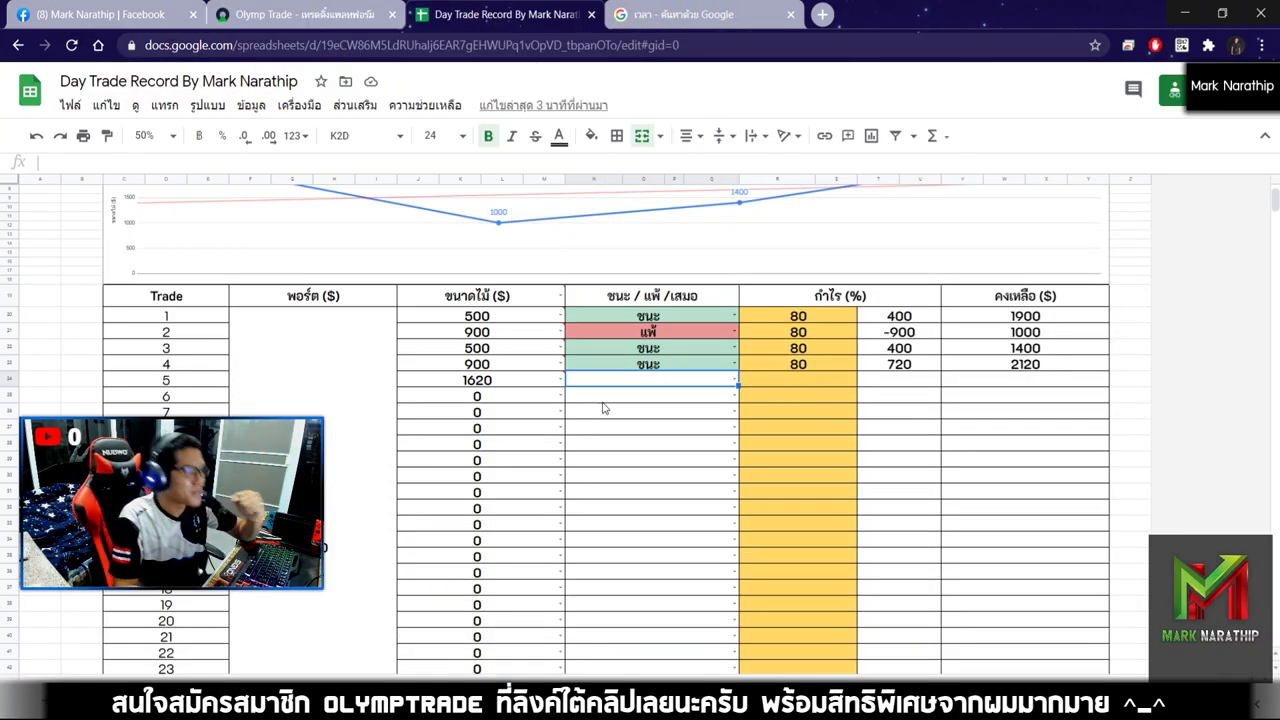
double_click(615, 388)
left_click(608, 406)
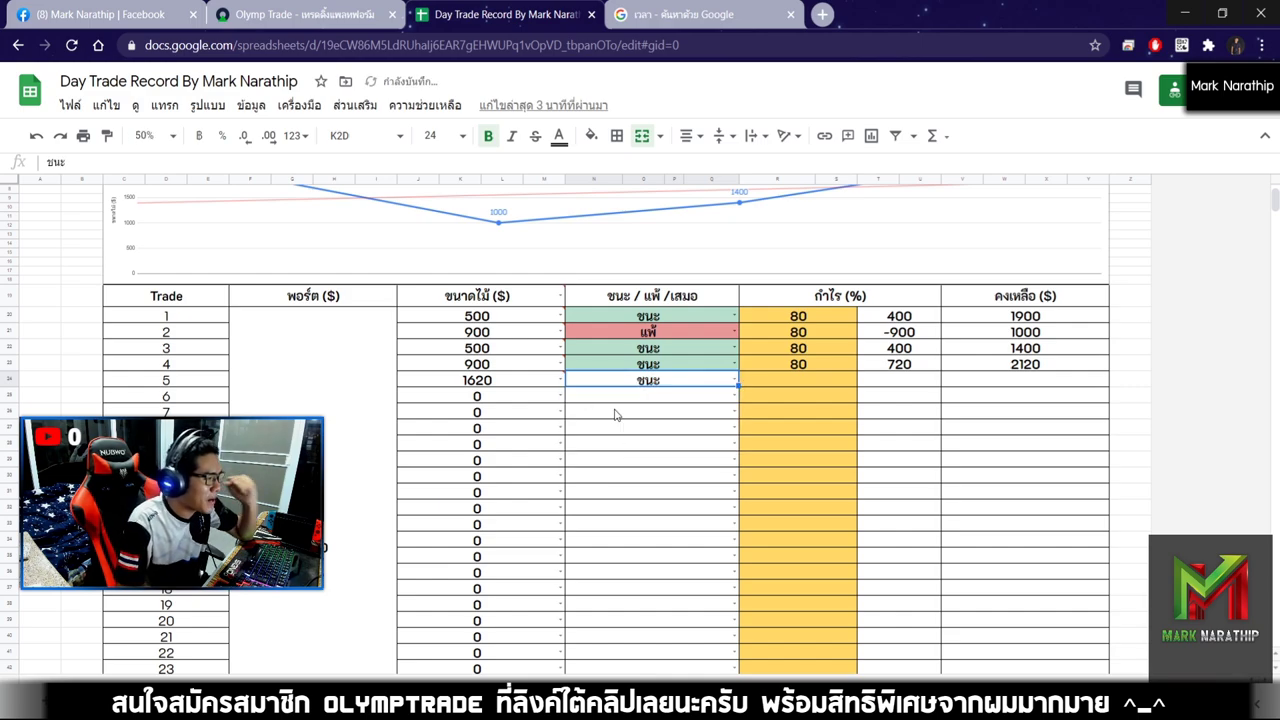
left_click(803, 380)
scroll(845, 423, "up", 1)
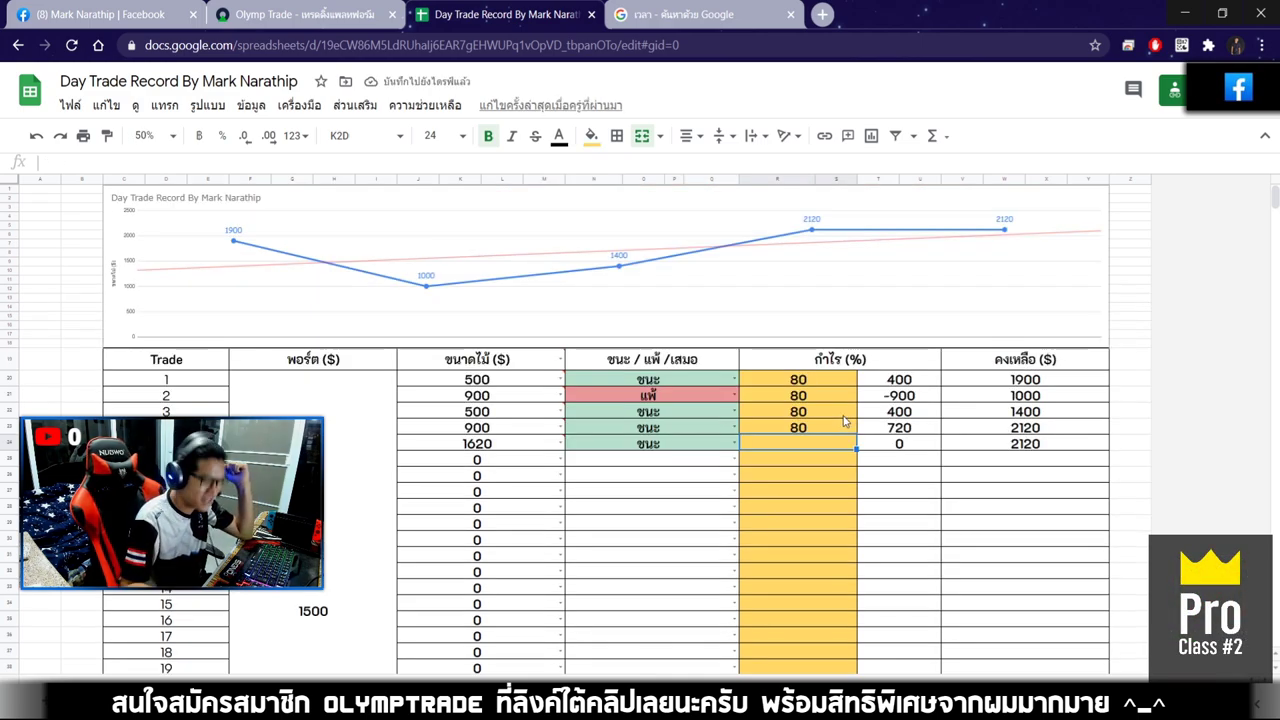
type("80")
key("Return")
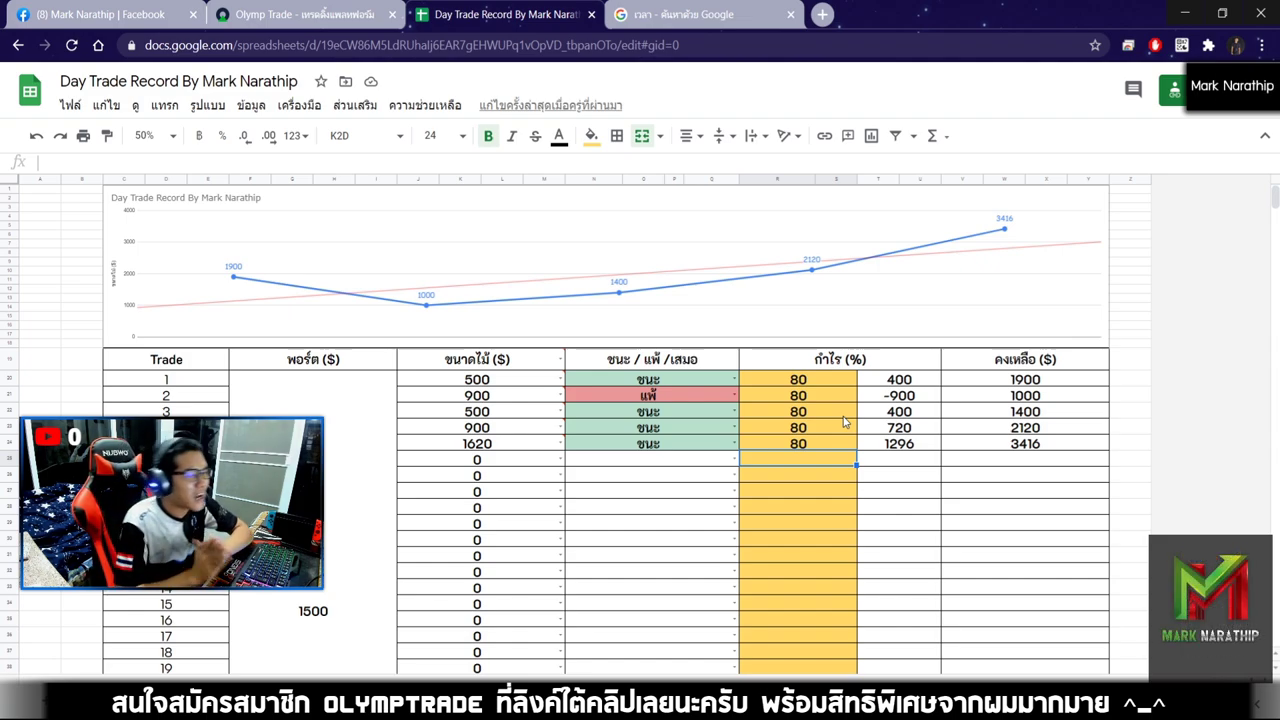
Step: Review the remaining balances after trades 2 and 5 and compare the sheet's total profit with the goal
left_click(1002, 400)
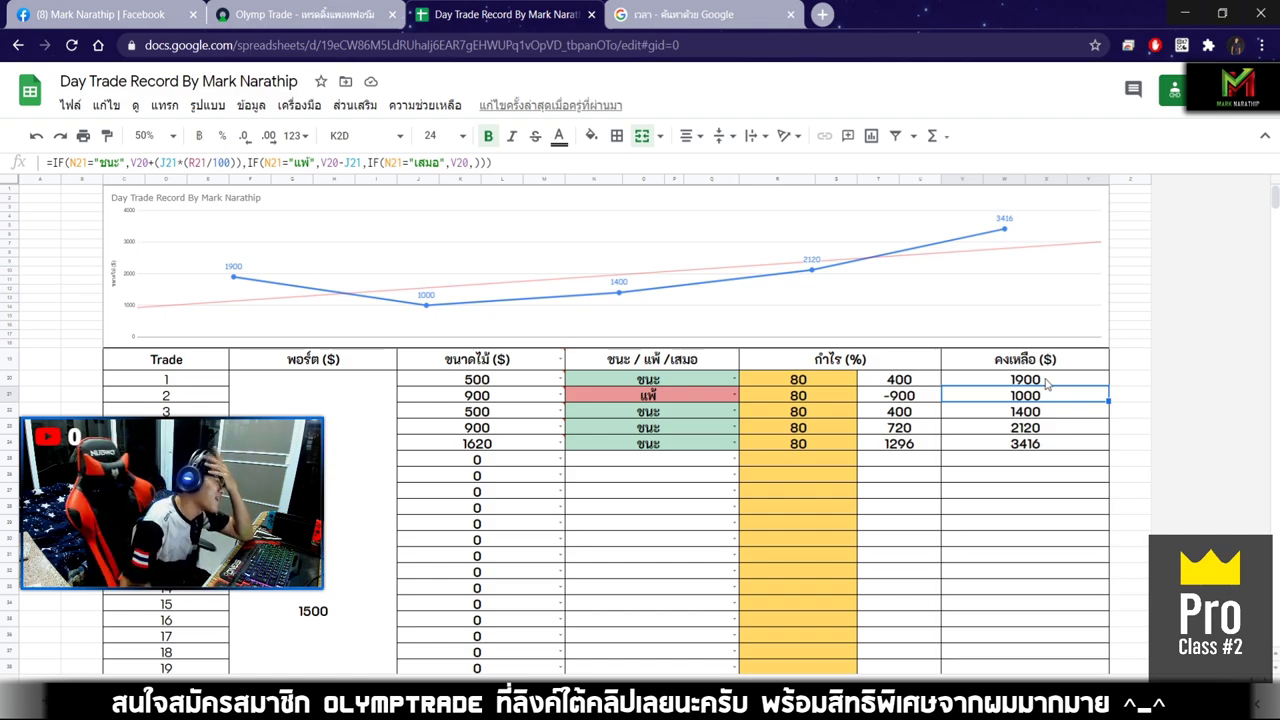
left_click(1036, 446)
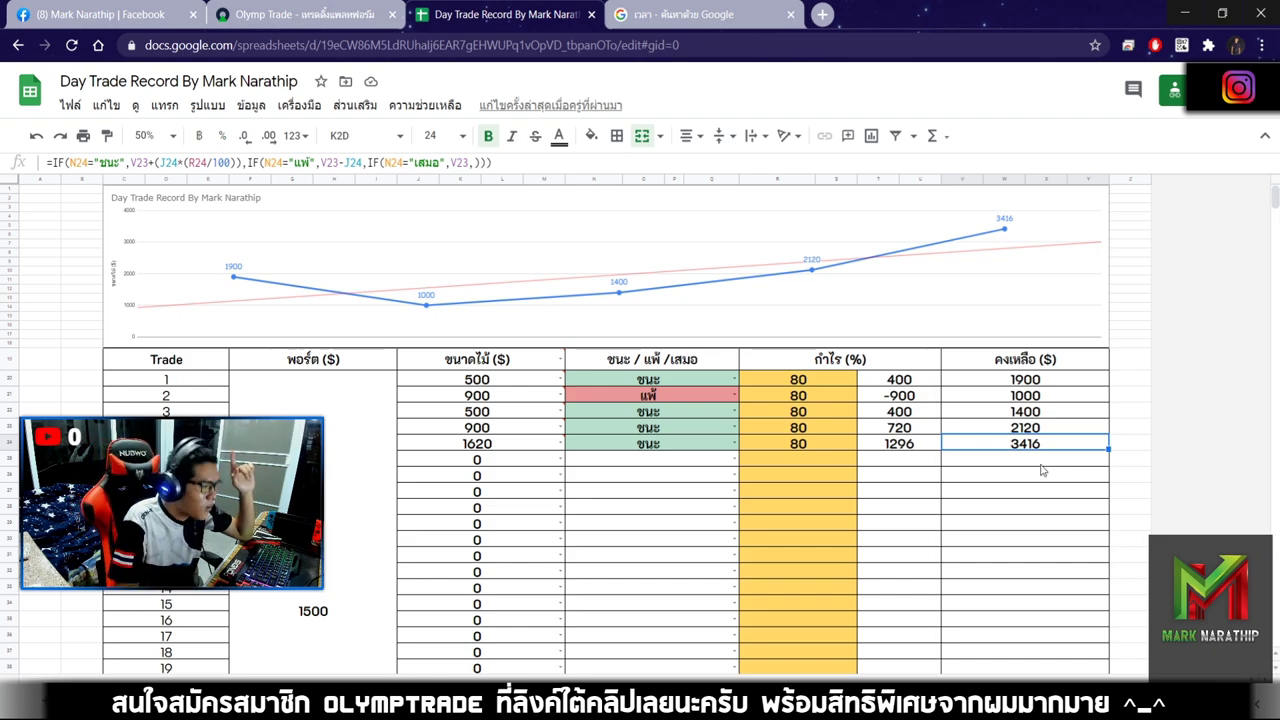
scroll(1027, 462, "down", 5)
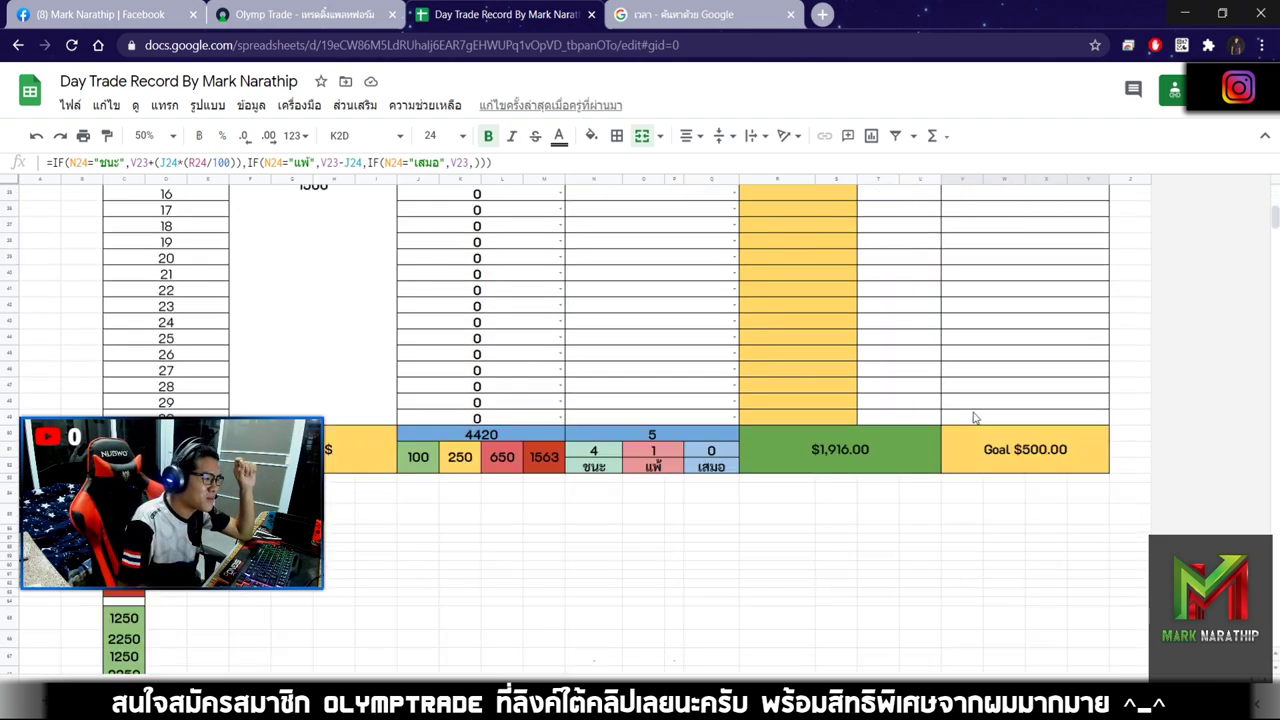
left_click(840, 392)
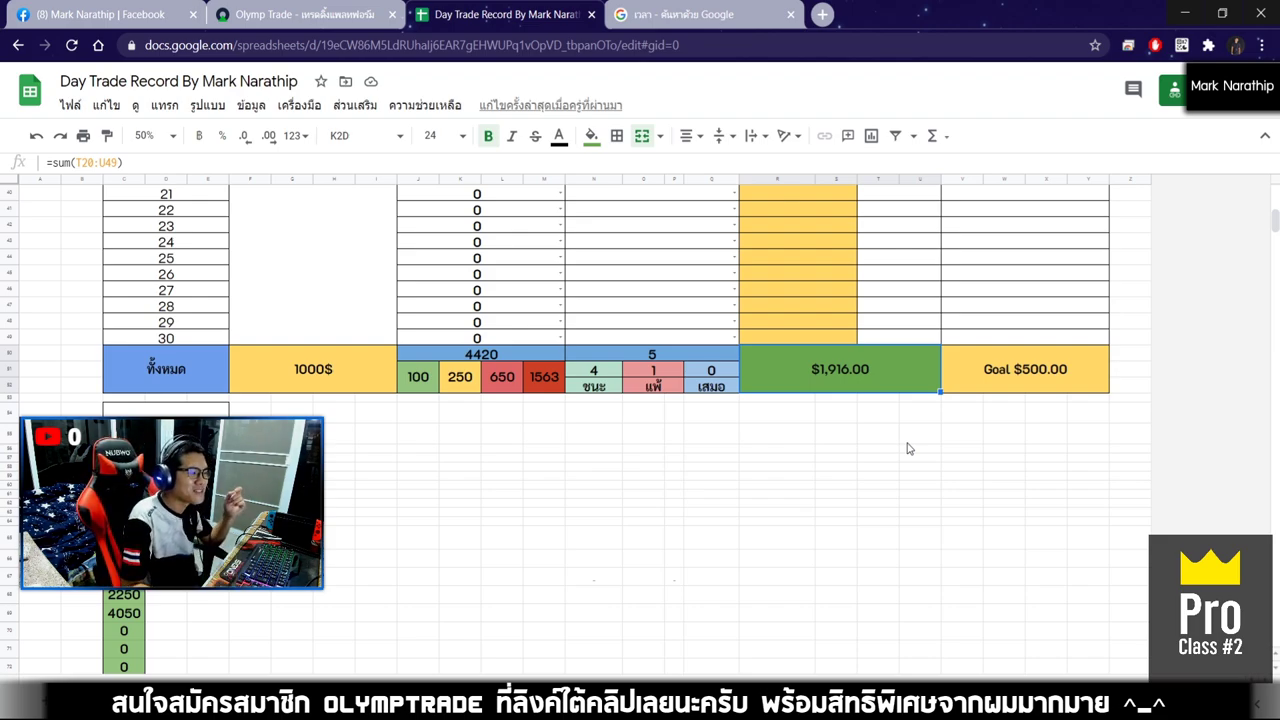
scroll(909, 449, "up", 5)
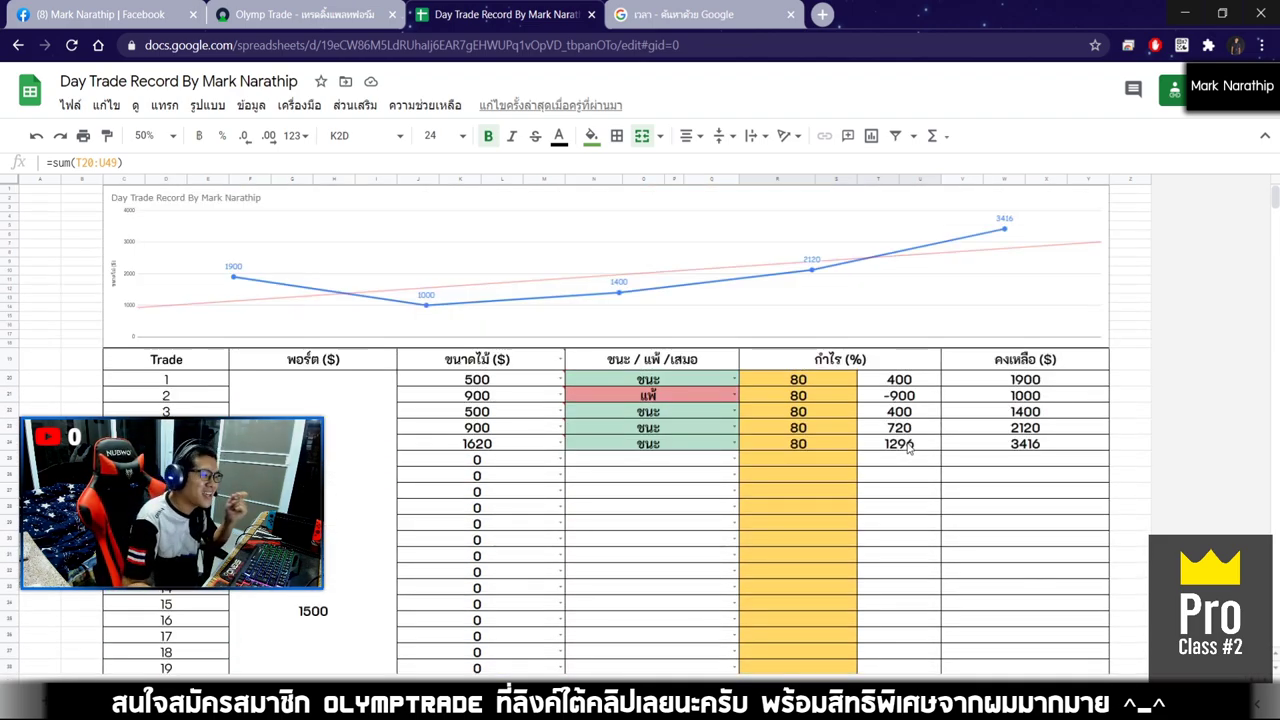
Step: Check the account balance in Olymp Trade against trade 5's remaining balance in the Day Trade Record sheet
left_click(300, 14)
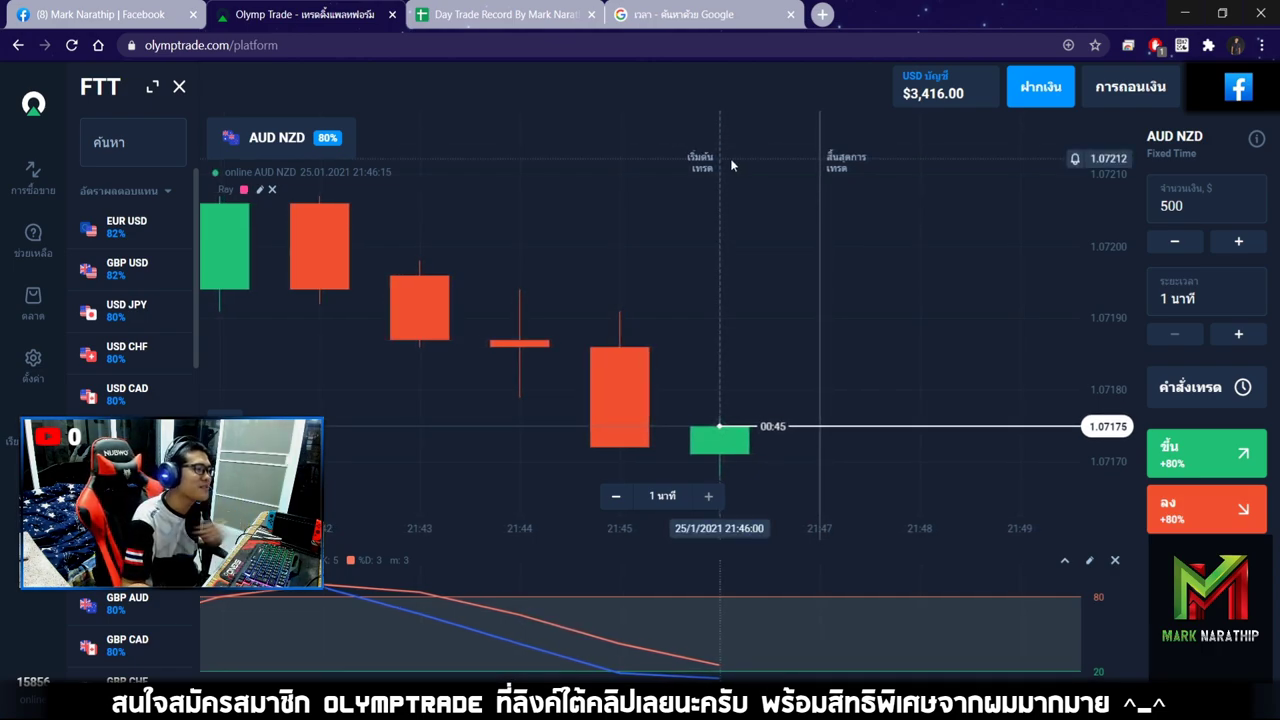
left_click(489, 31)
left_click(676, 524)
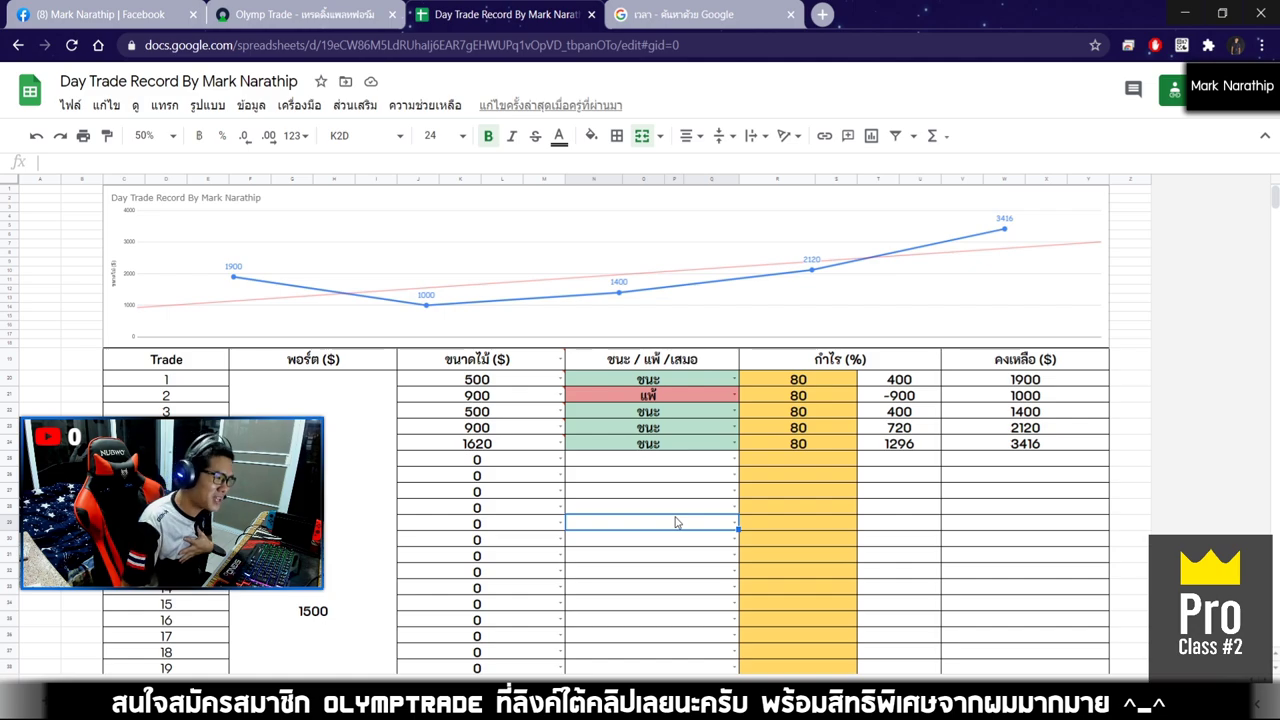
Step: Review the win and loss counts and total profit in the sheet's summary row, then return to Olymp Trade
scroll(701, 494, "down", 5)
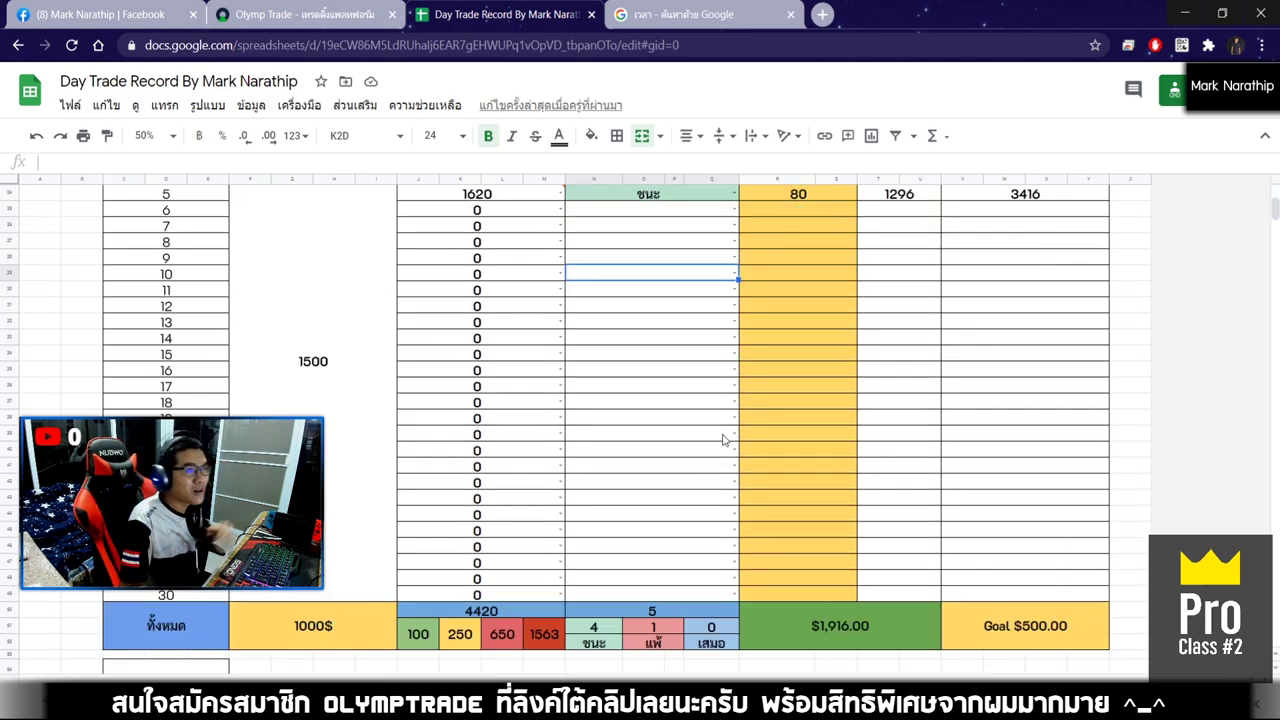
scroll(722, 440, "down", 2)
left_click(846, 373)
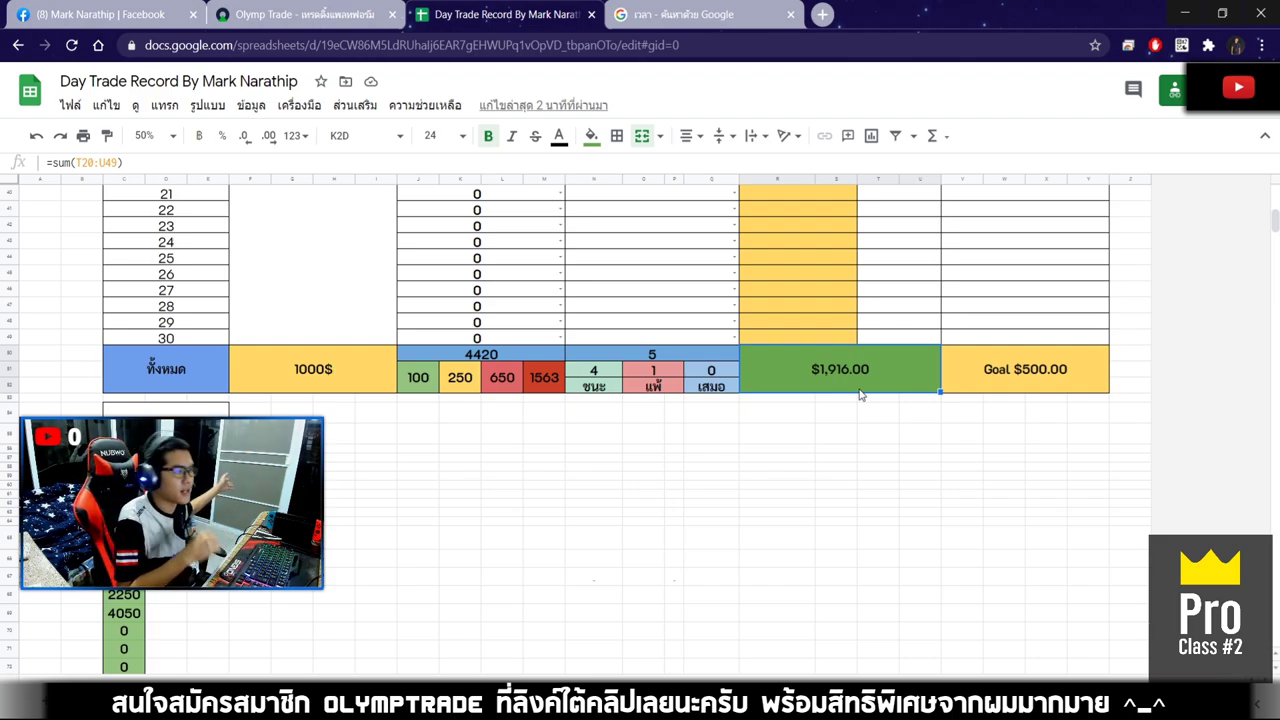
scroll(858, 394, "up", 8)
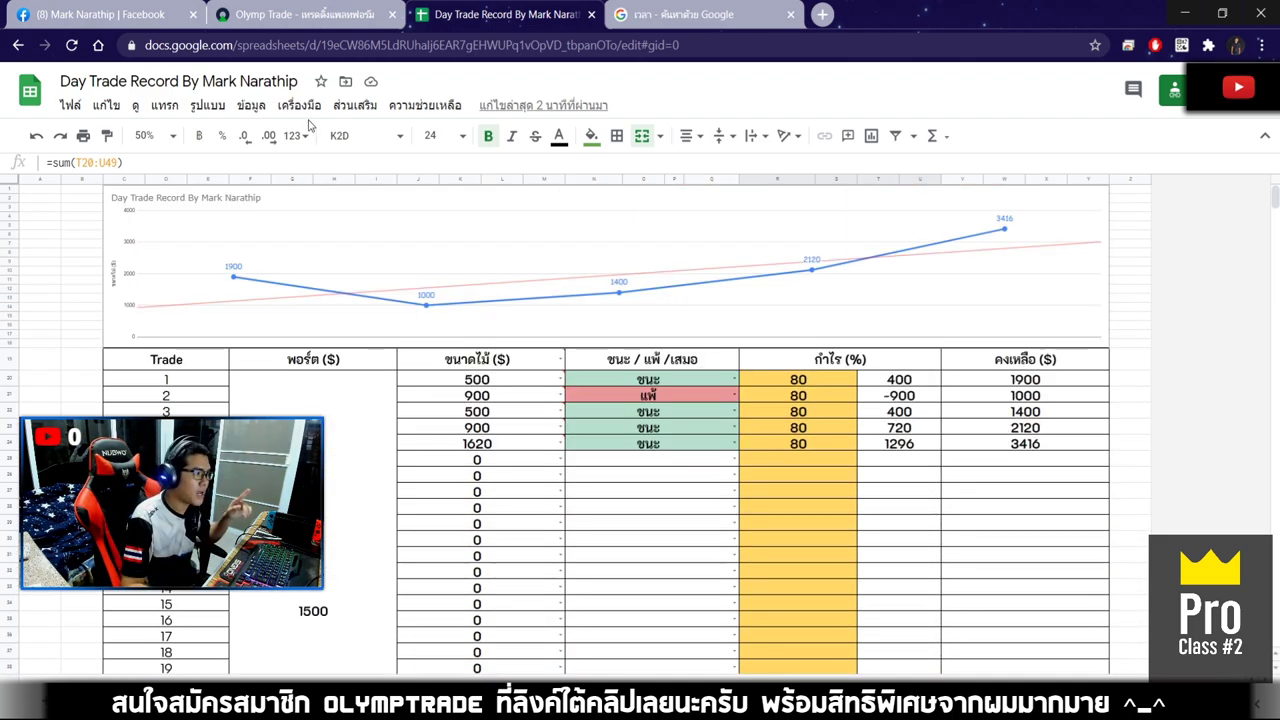
left_click(308, 12)
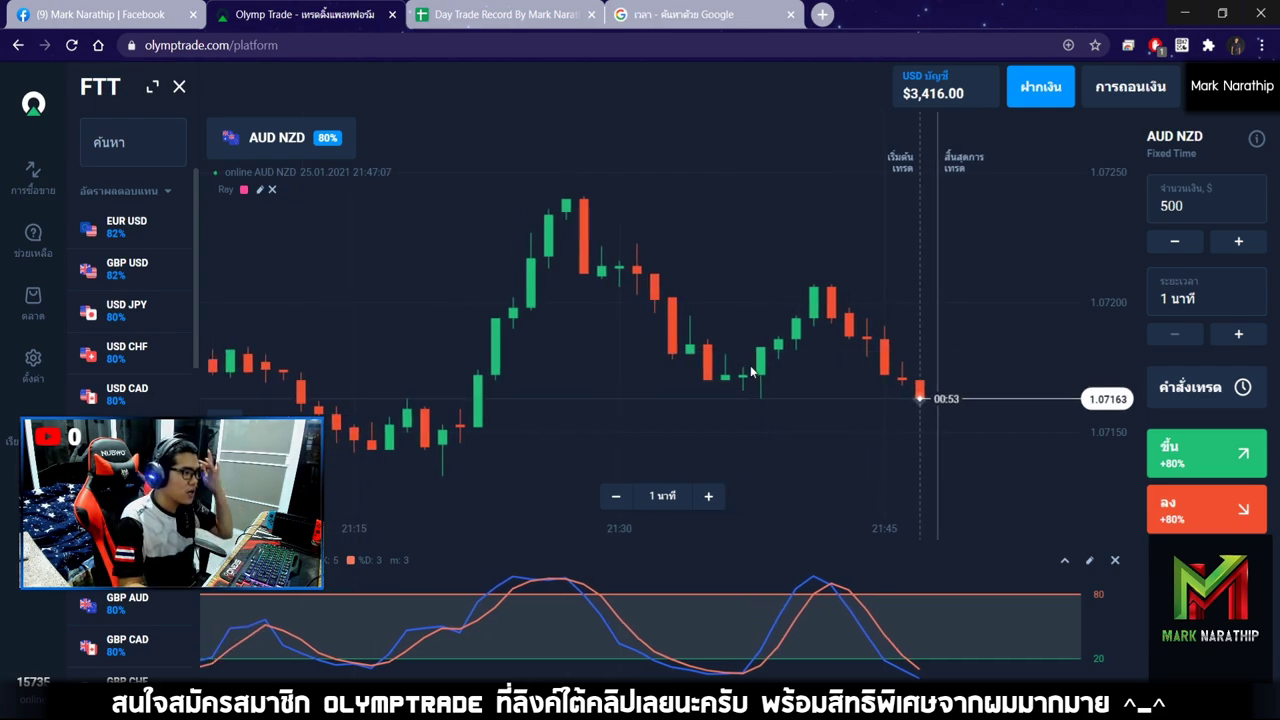
Step: Examine the recent price peaks and lows on the AUD NZD one-minute chart
scroll(752, 372, "up", 2)
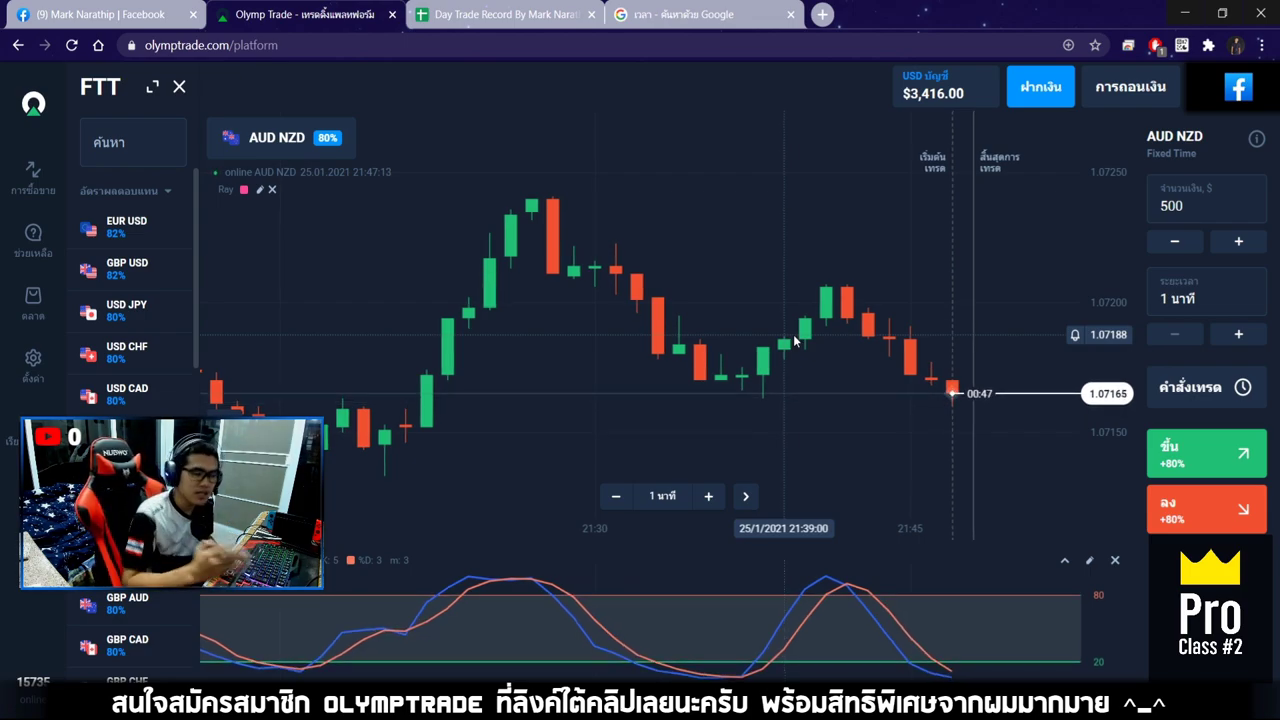
left_click_drag(713, 345, 659, 345)
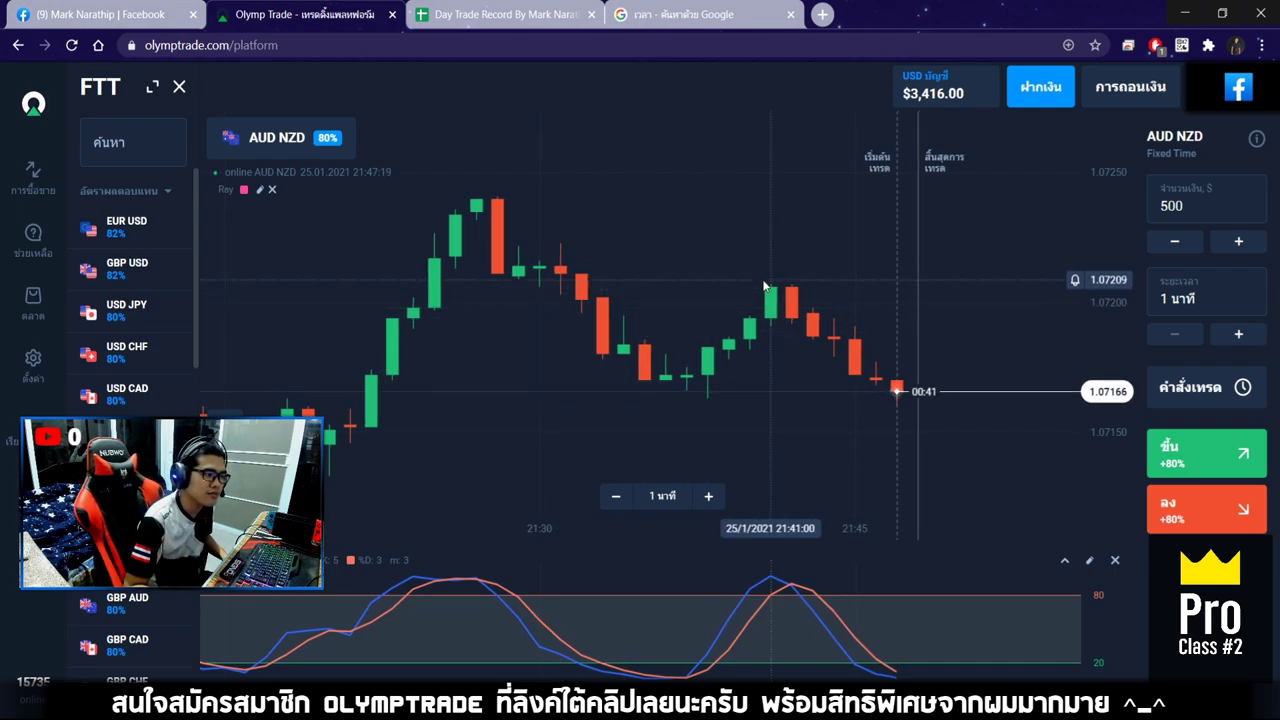
scroll(763, 287, "down", 2)
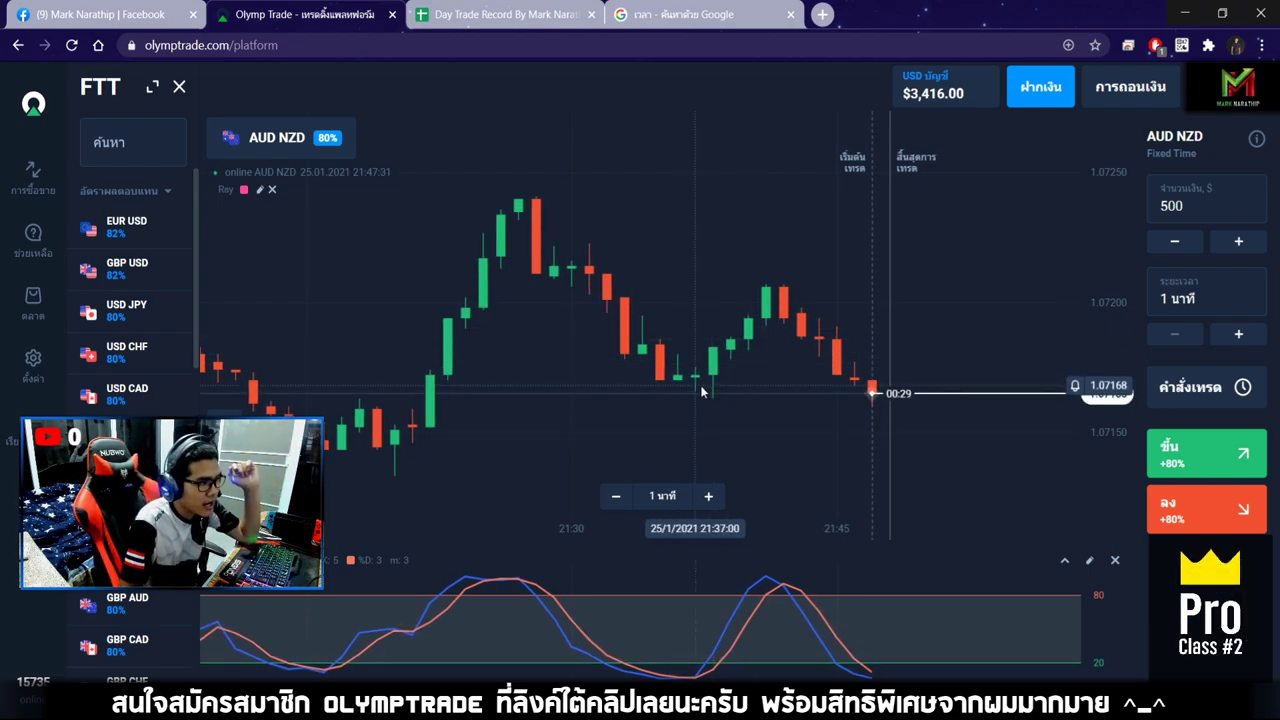
left_click_drag(700, 385, 728, 281)
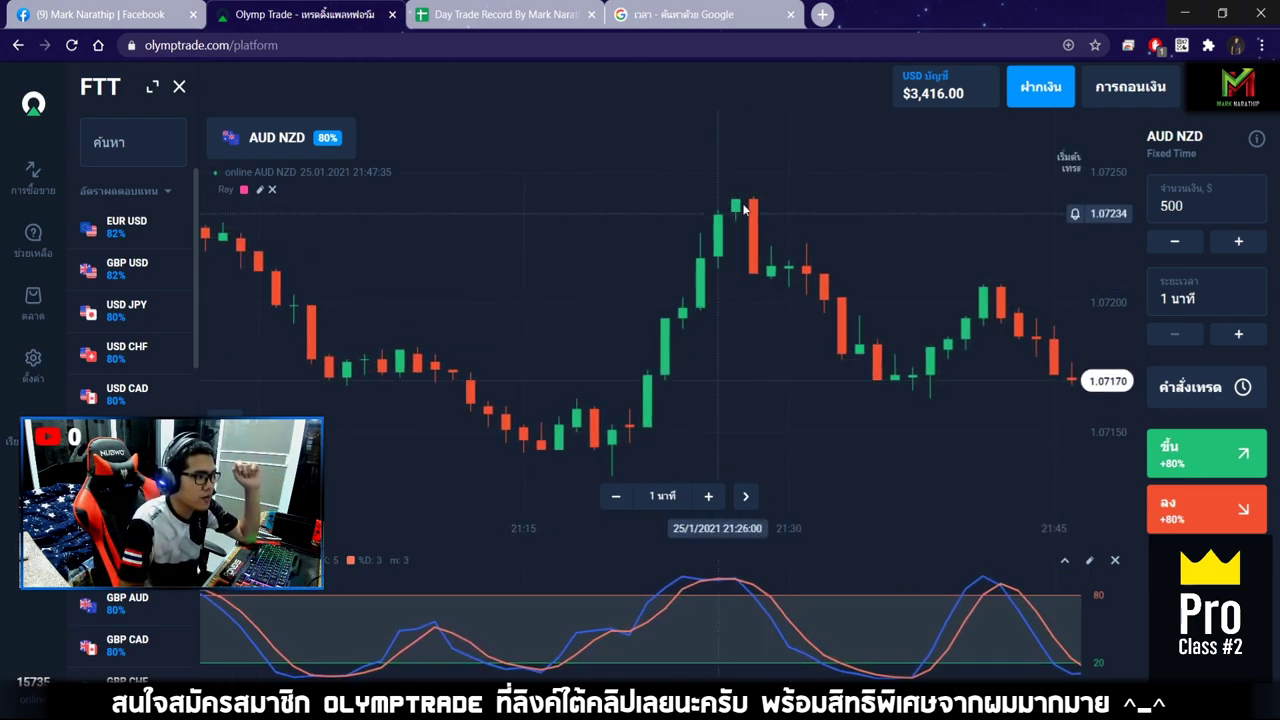
scroll(885, 368, "right", 5)
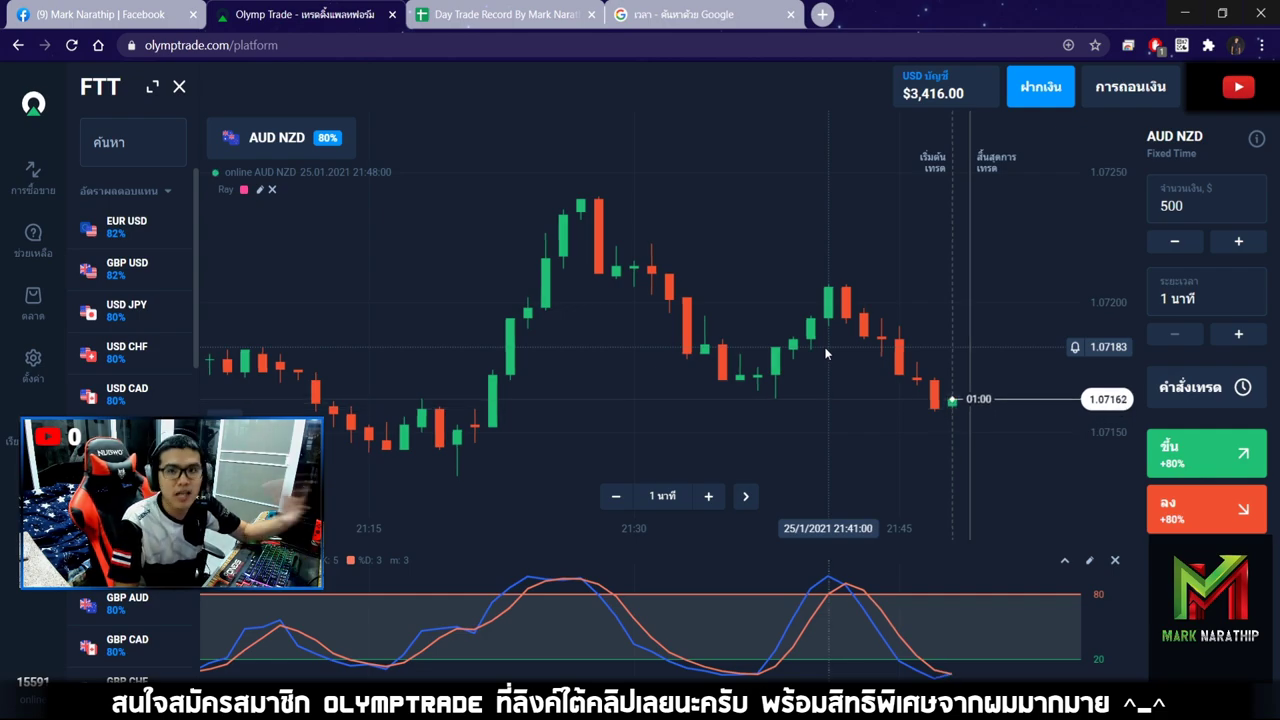
Step: Switch past the Day Trade Record sheet to the Google เวลา (time) search and open the same search in a new browser tab
left_click(505, 15)
left_click(766, 541)
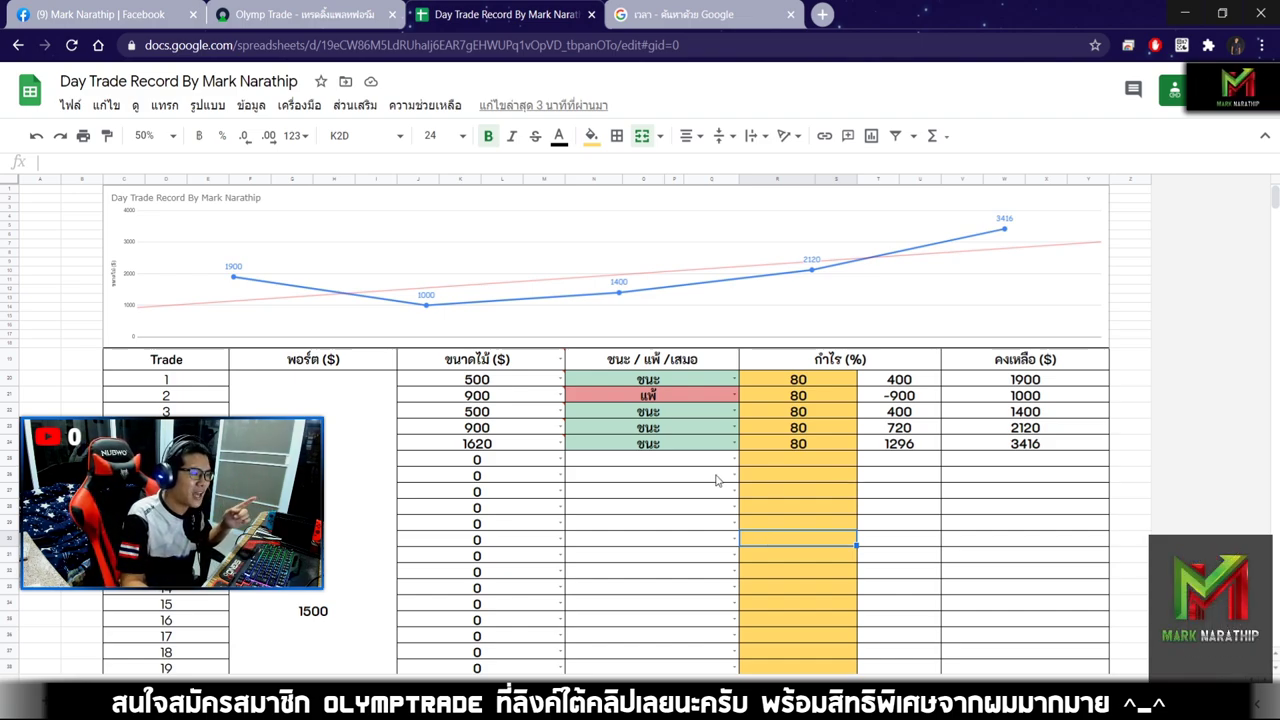
left_click(710, 14)
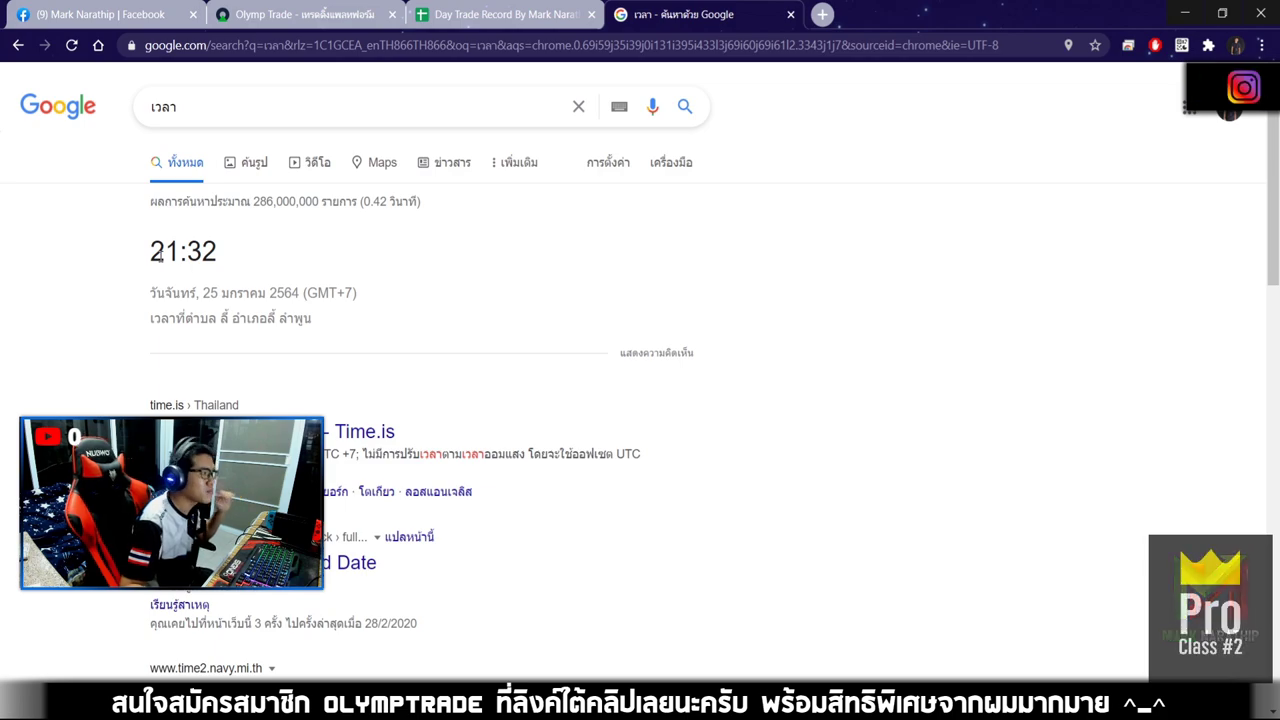
left_click(488, 44)
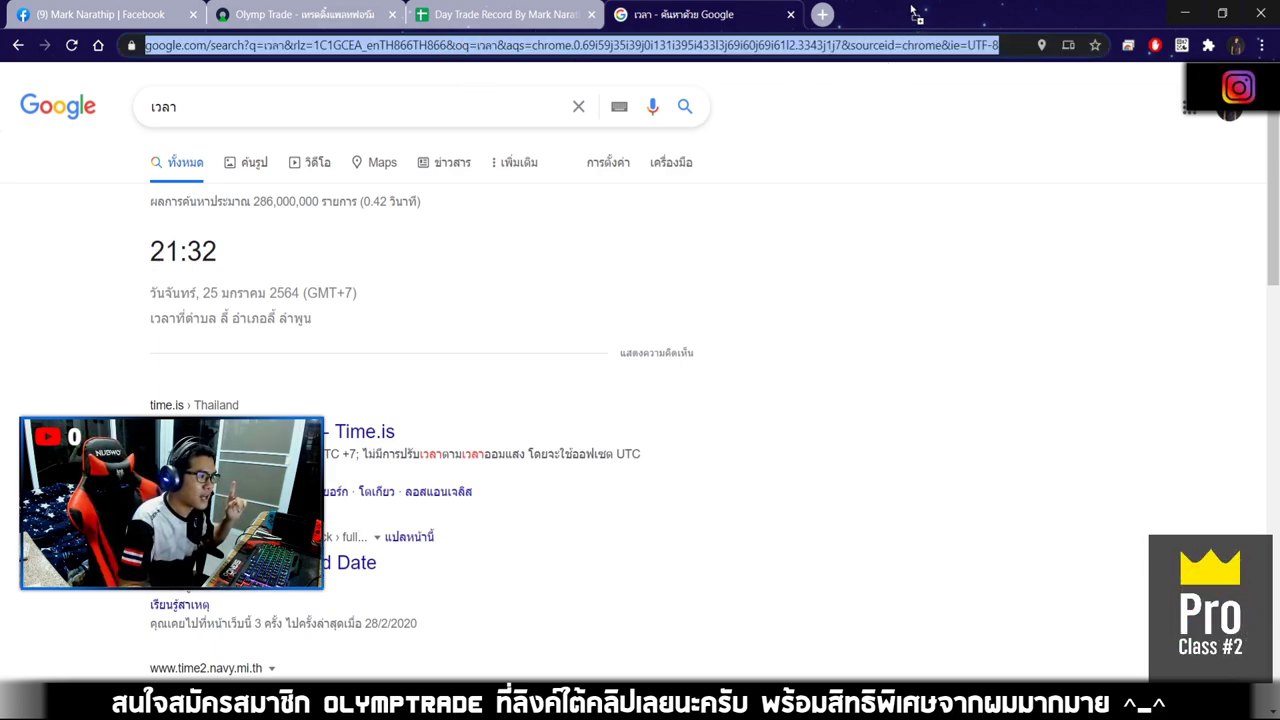
left_click_drag(912, 12, 912, 14)
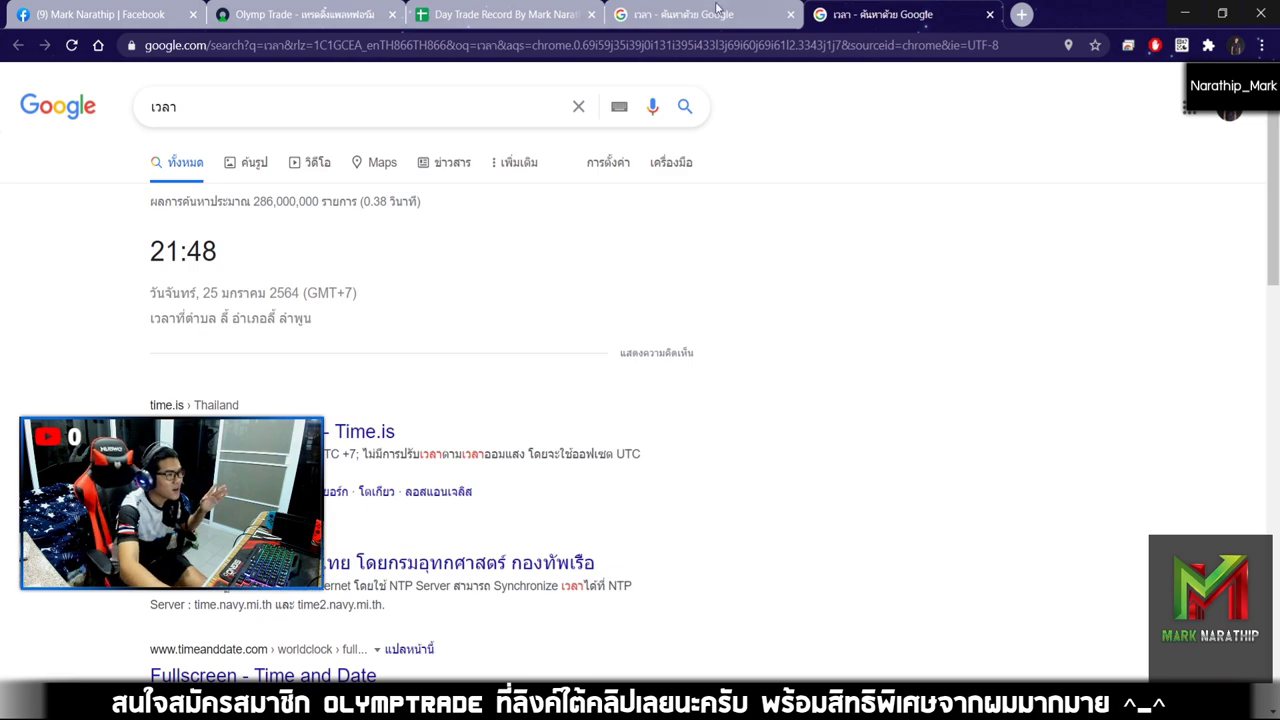
Step: Compare the session's start time in the original เวลา search tab with the current time in the new tab
key("ctrl+shift+Tab")
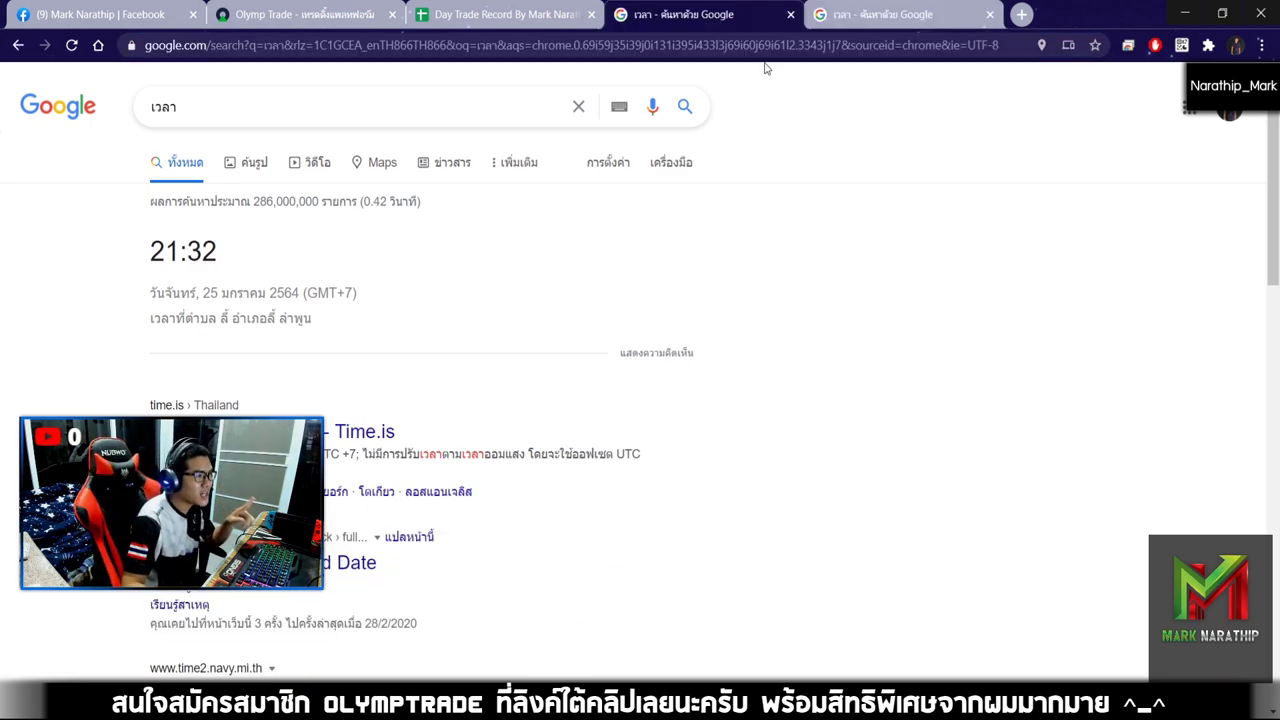
left_click(870, 16)
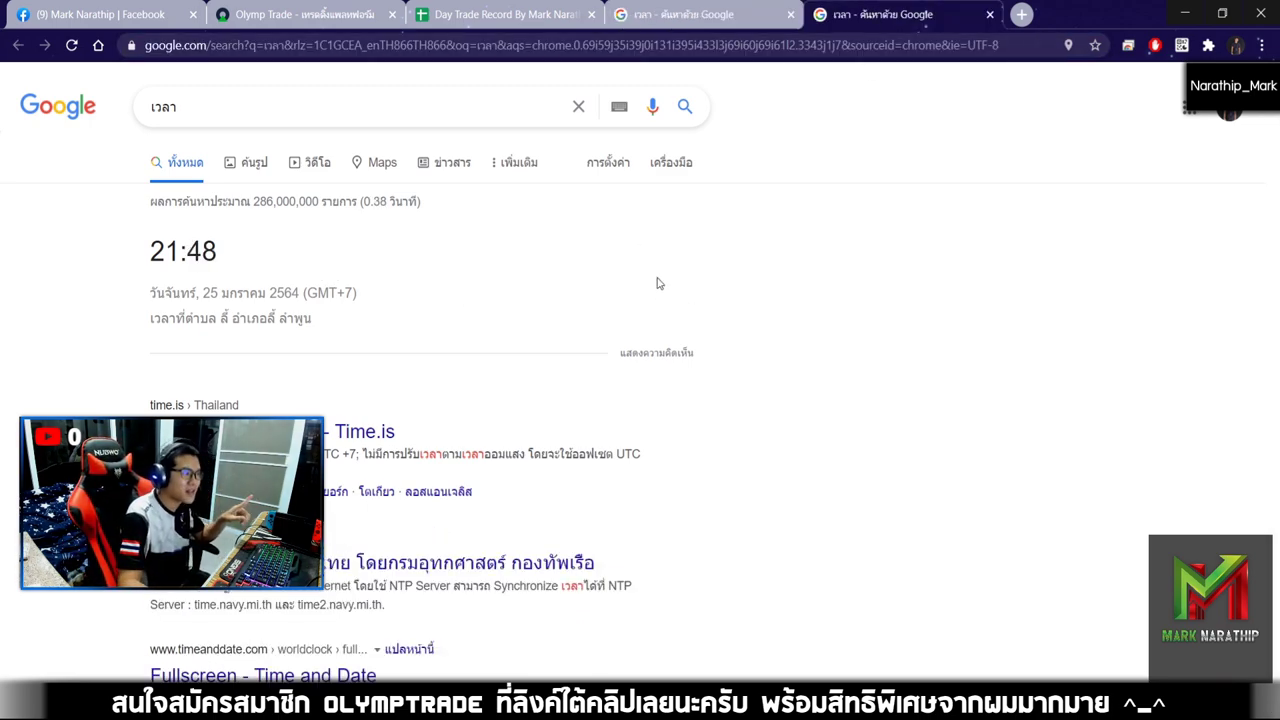
left_click(776, 14)
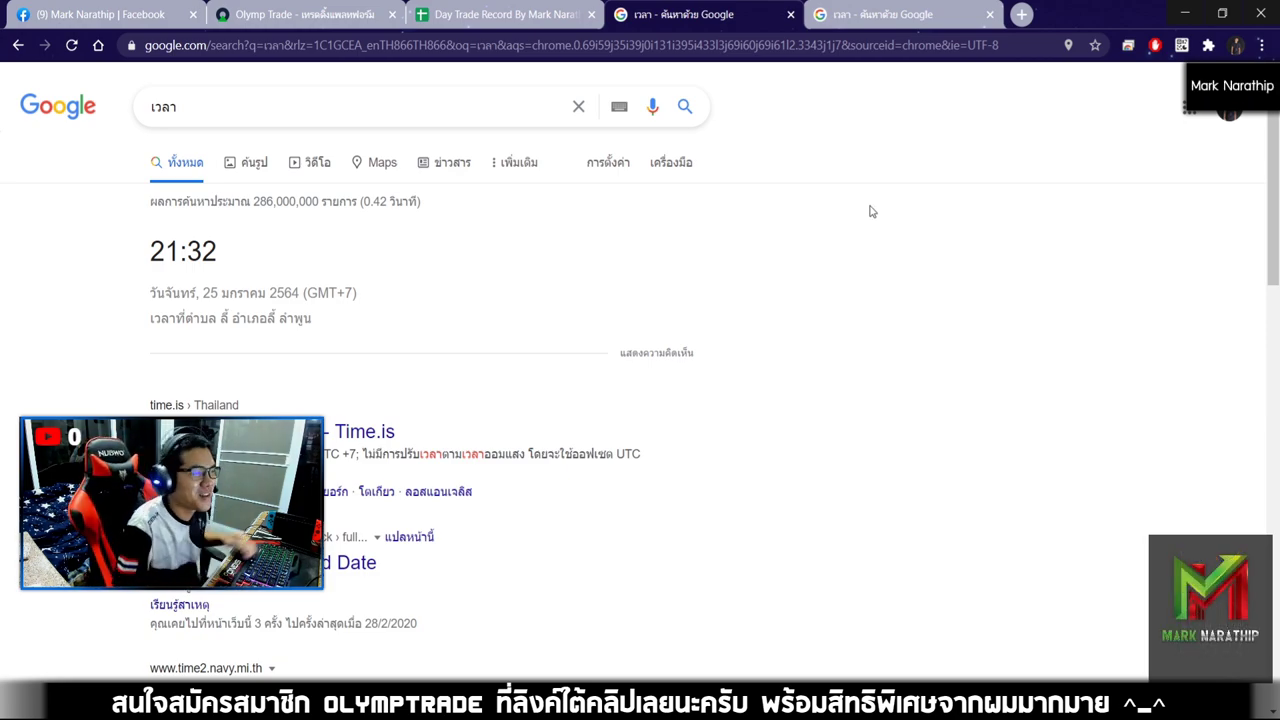
left_click(870, 14)
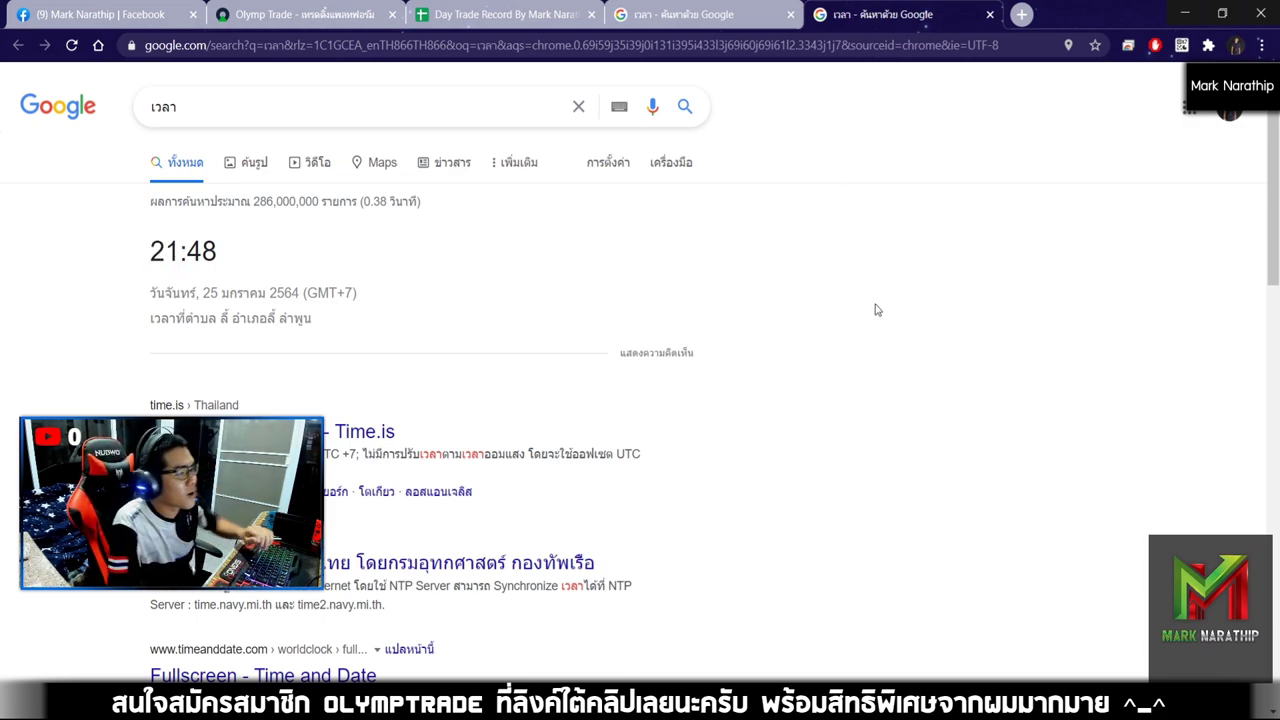
left_click(713, 18)
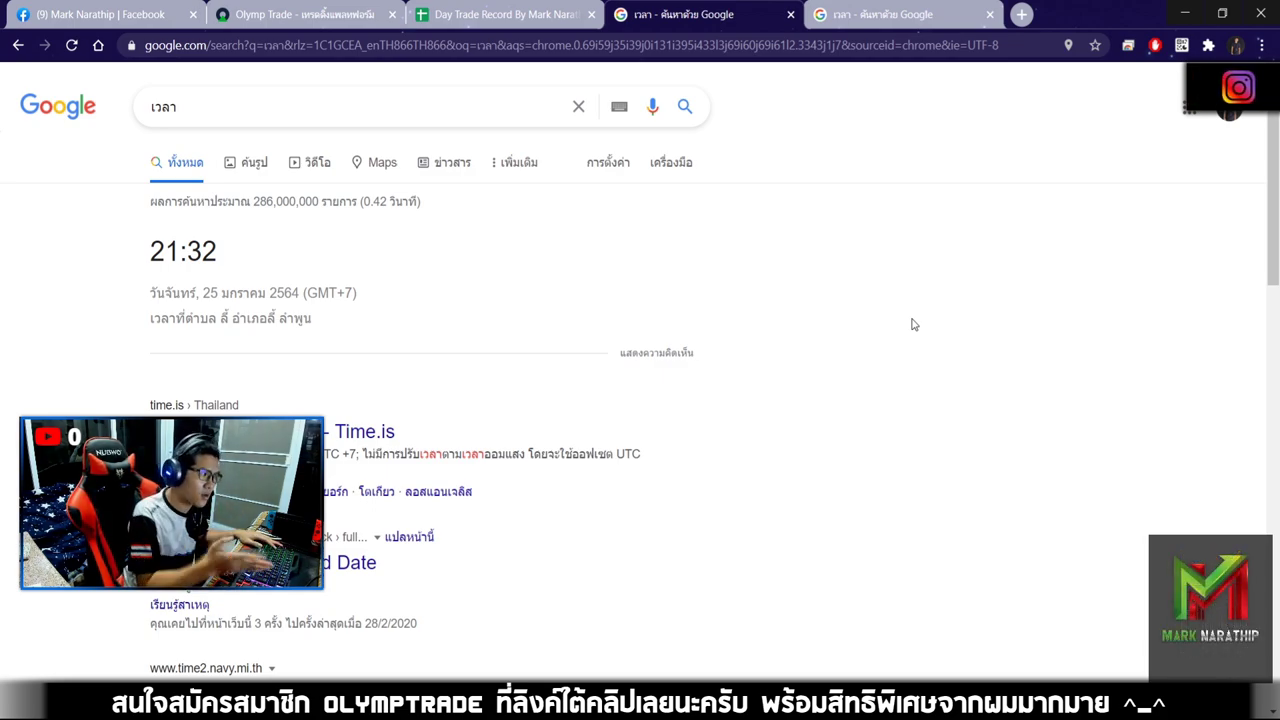
Step: Return to the Day Trade Record sheet and check the total profit cell against the goal in the summary row
left_click(462, 12)
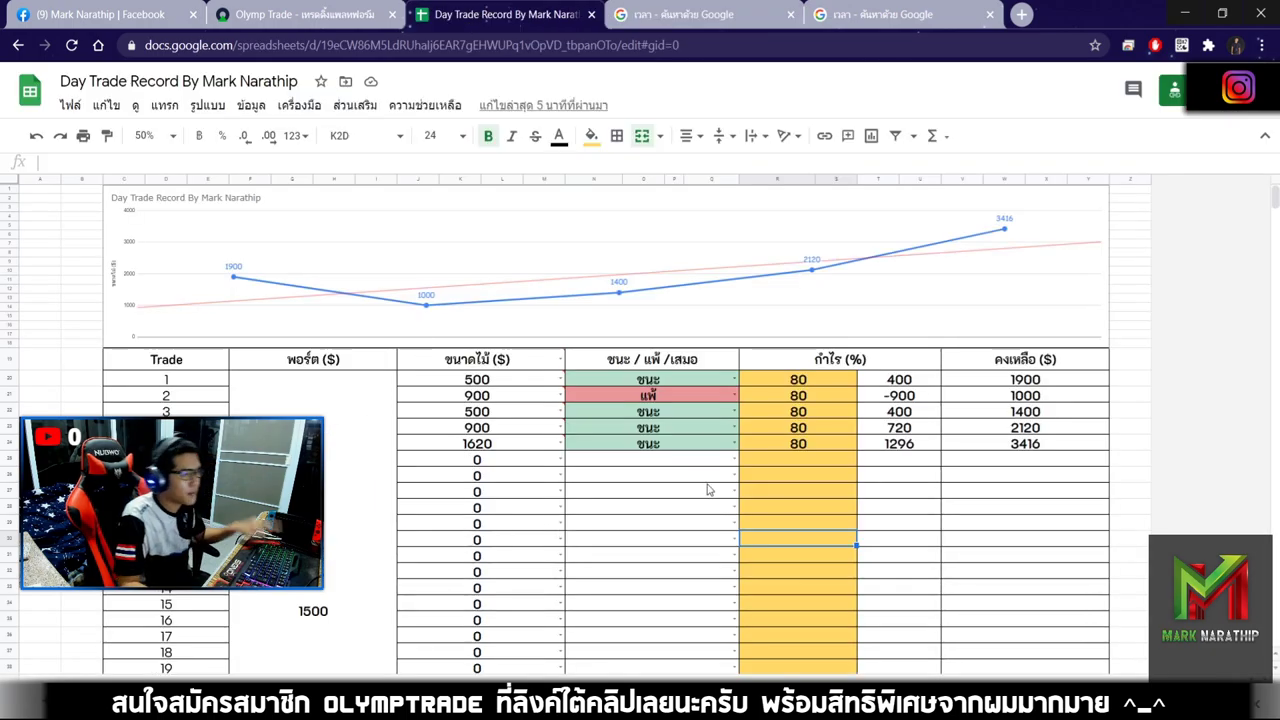
scroll(709, 489, "down", 5)
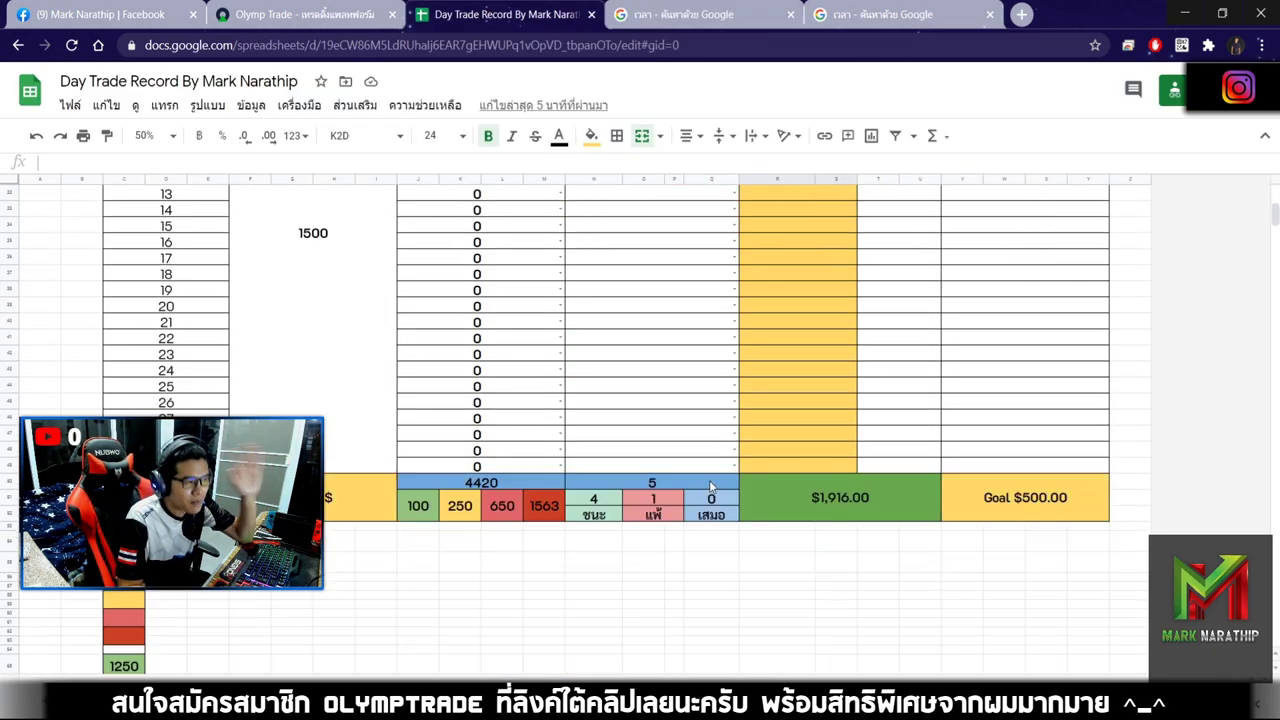
left_click(818, 440)
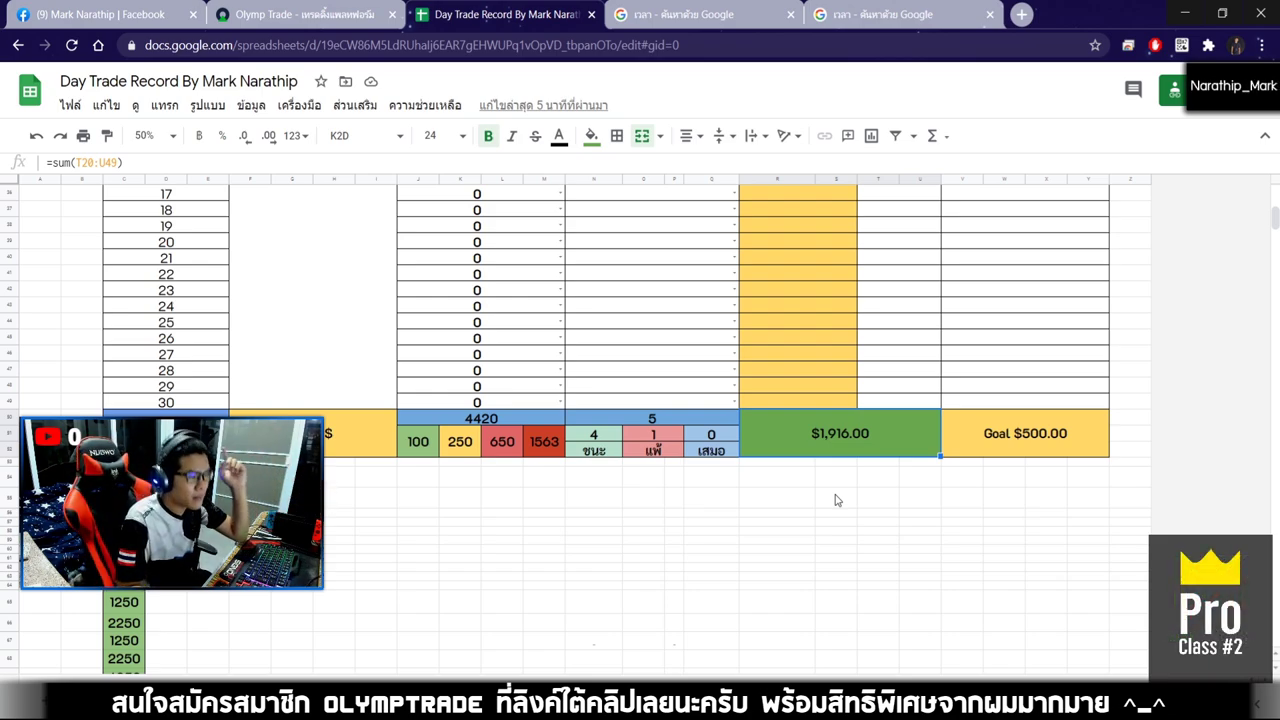
left_click(837, 499)
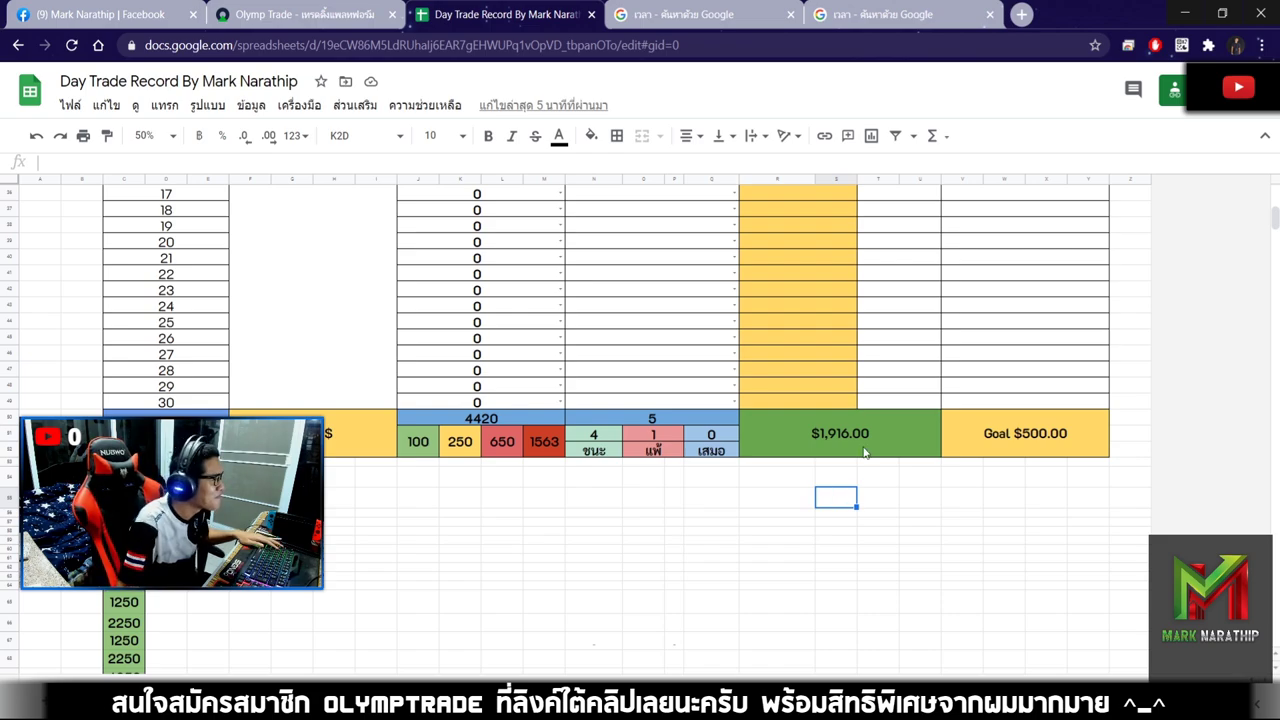
Step: Review the logged trades and the balance chart at the beginning of the Day Trade Record sheet
left_click(843, 326)
left_click(848, 276)
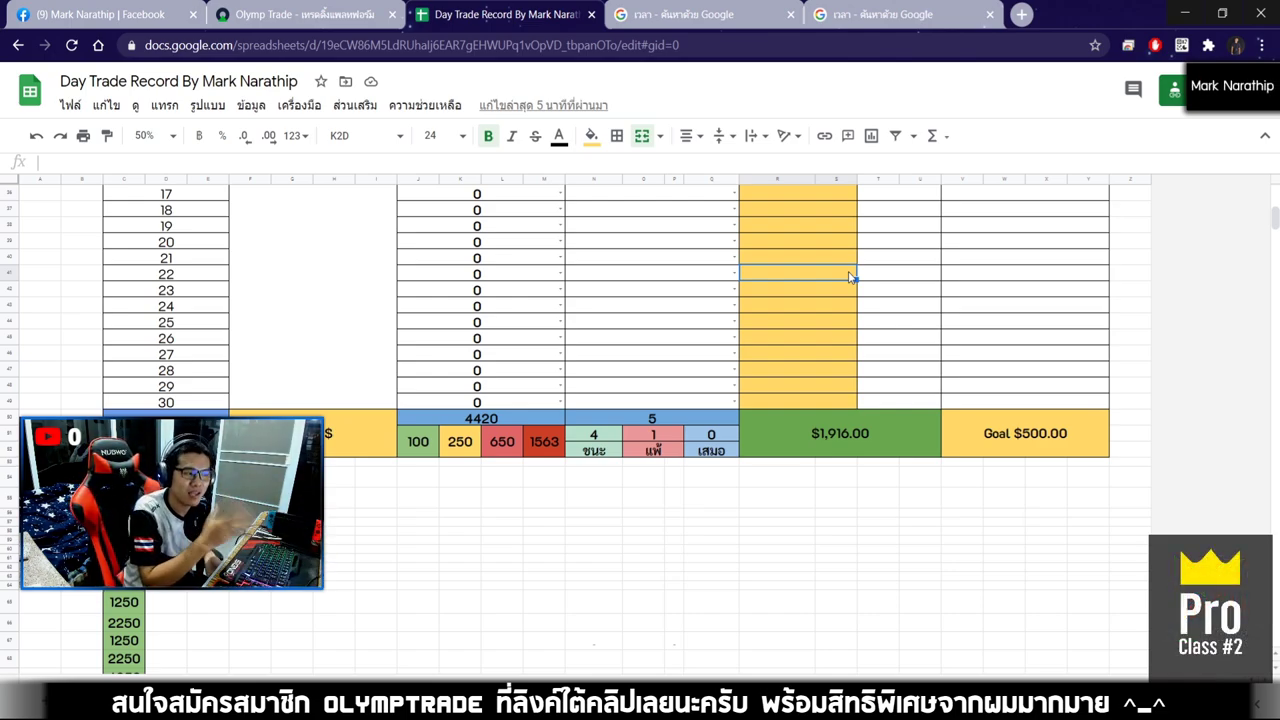
left_click(882, 309)
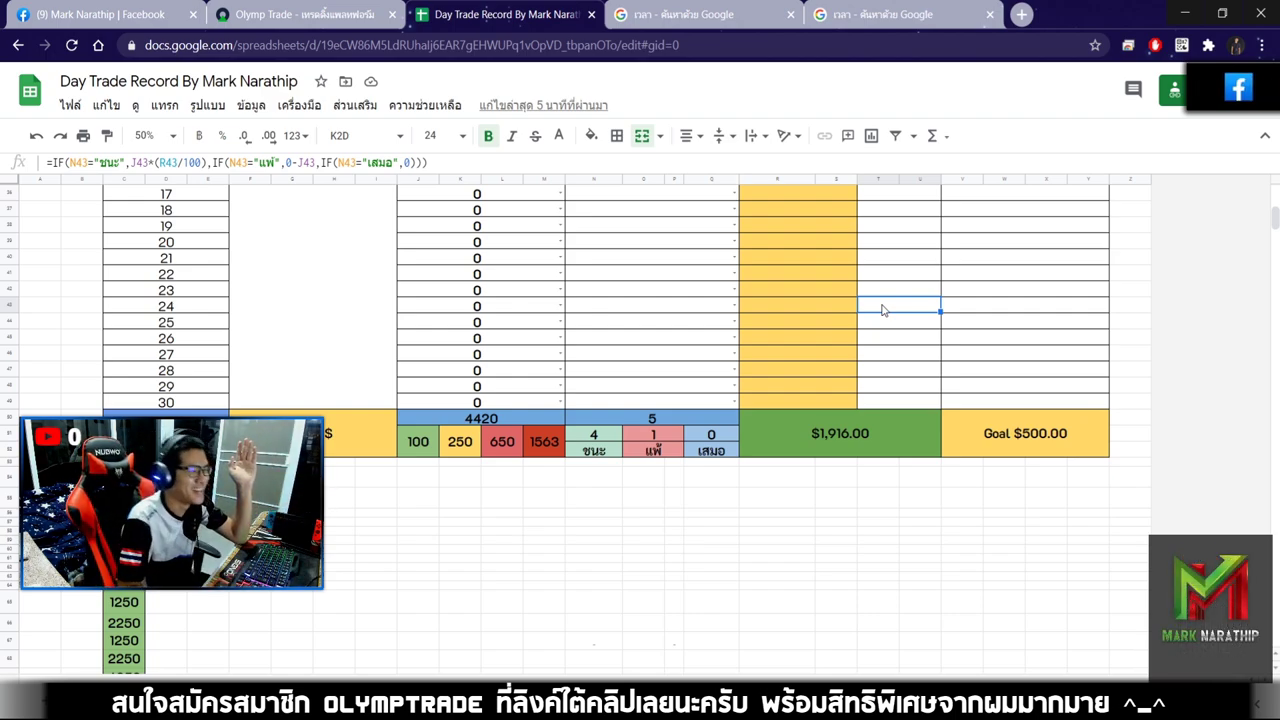
left_click(894, 280)
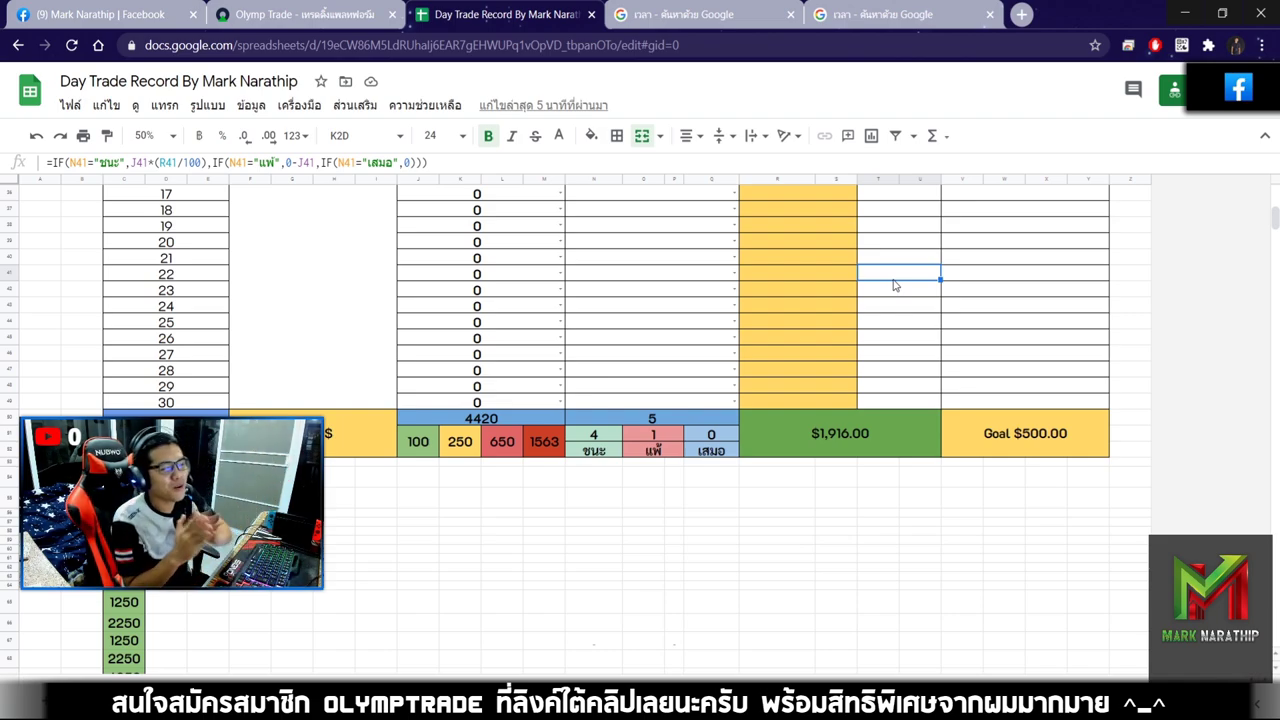
scroll(894, 285, "up", 5)
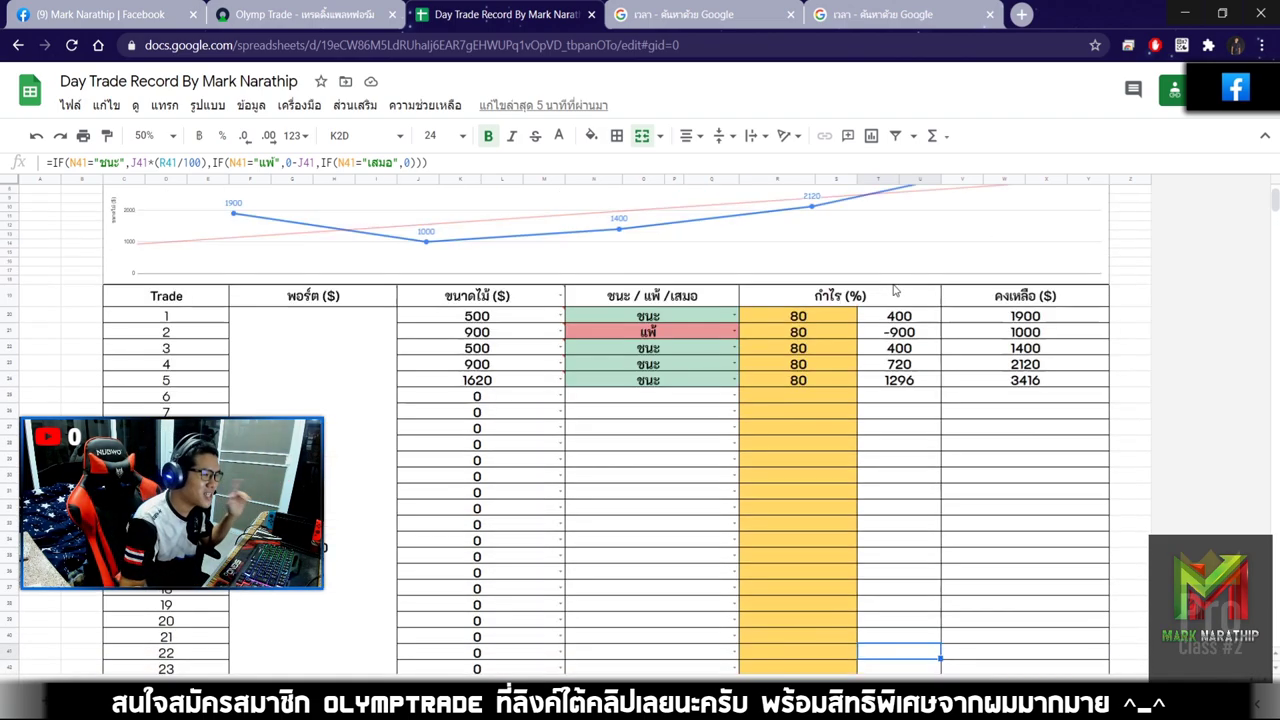
left_click(855, 507)
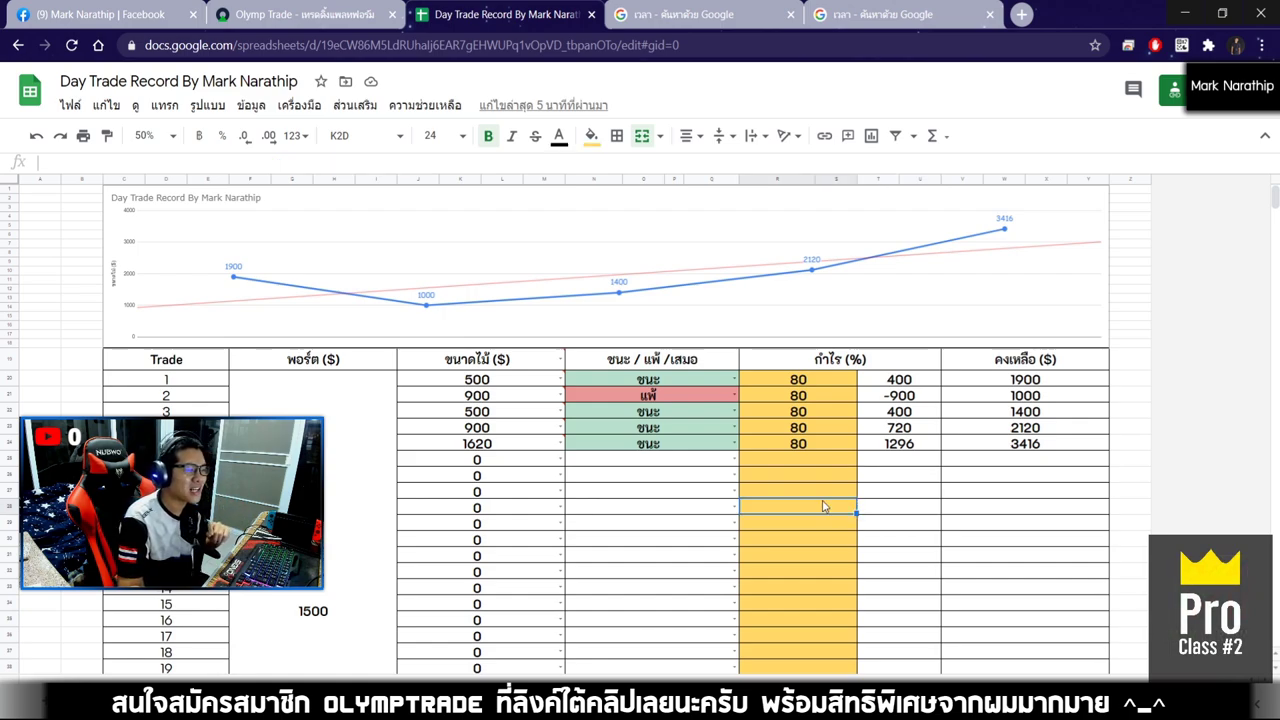